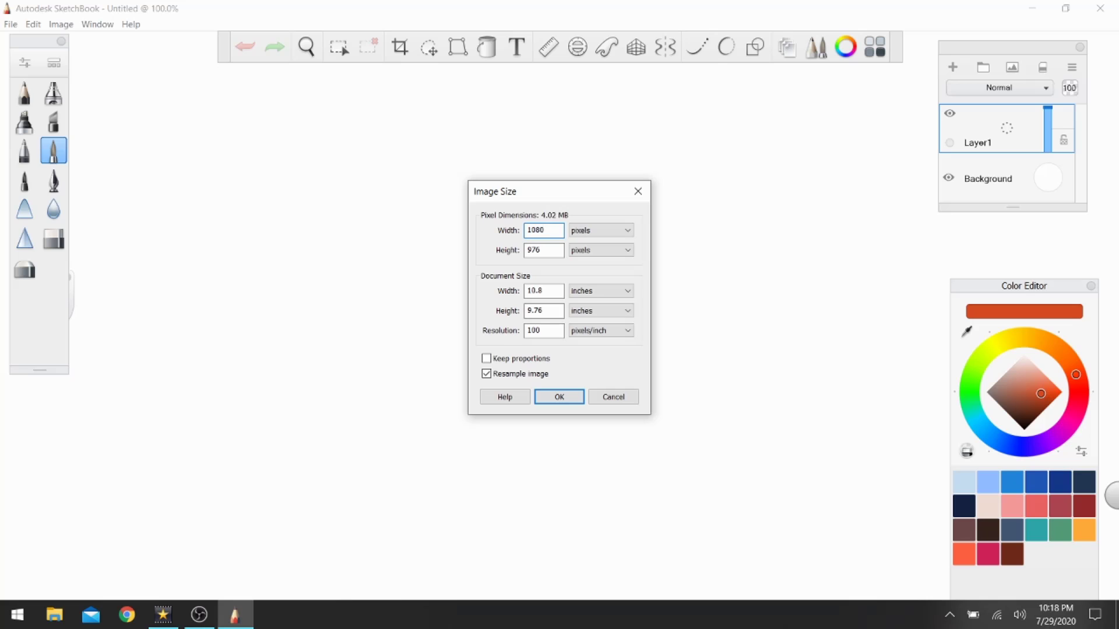
- Set the image height to 768 pixels and apply the new image size
{"action": "double_click", "coordinate": [535, 250]}
{"action": "type", "text": "768"}
{"action": "left_click", "coordinate": [560, 396]}
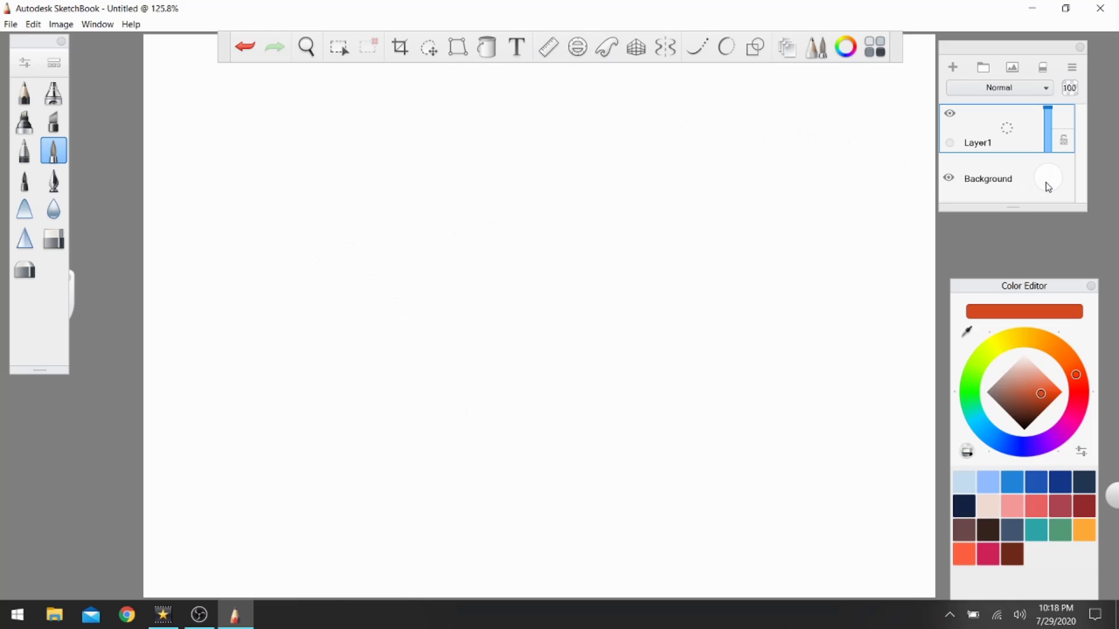
- Recolor the white Background layer to a muted medium blue
{"action": "key", "text": "c"}
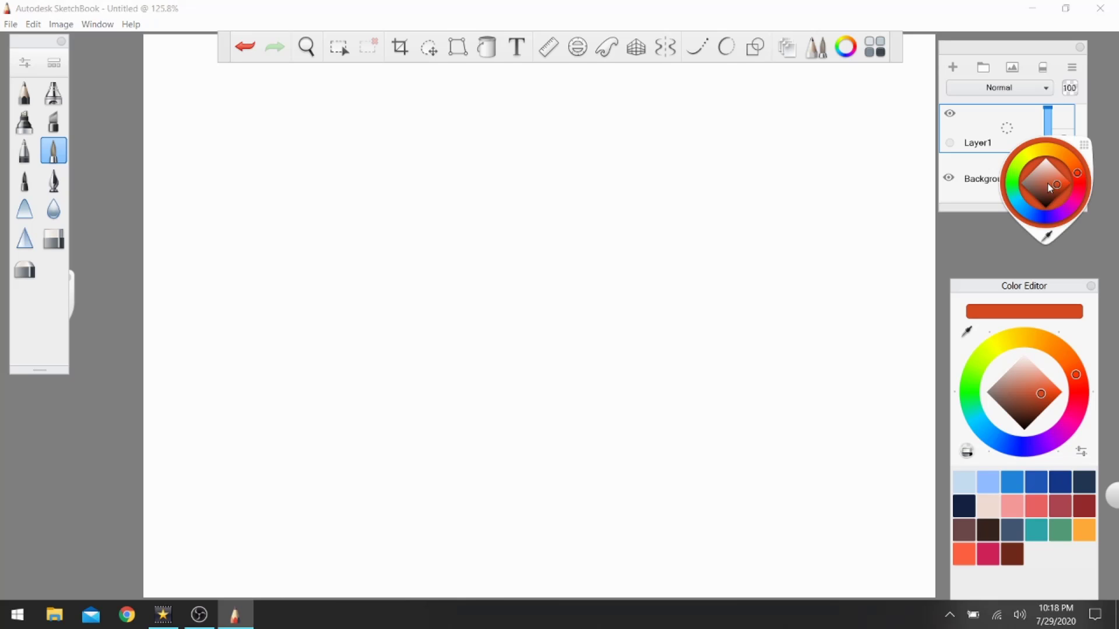
{"action": "left_click", "coordinate": [1027, 212]}
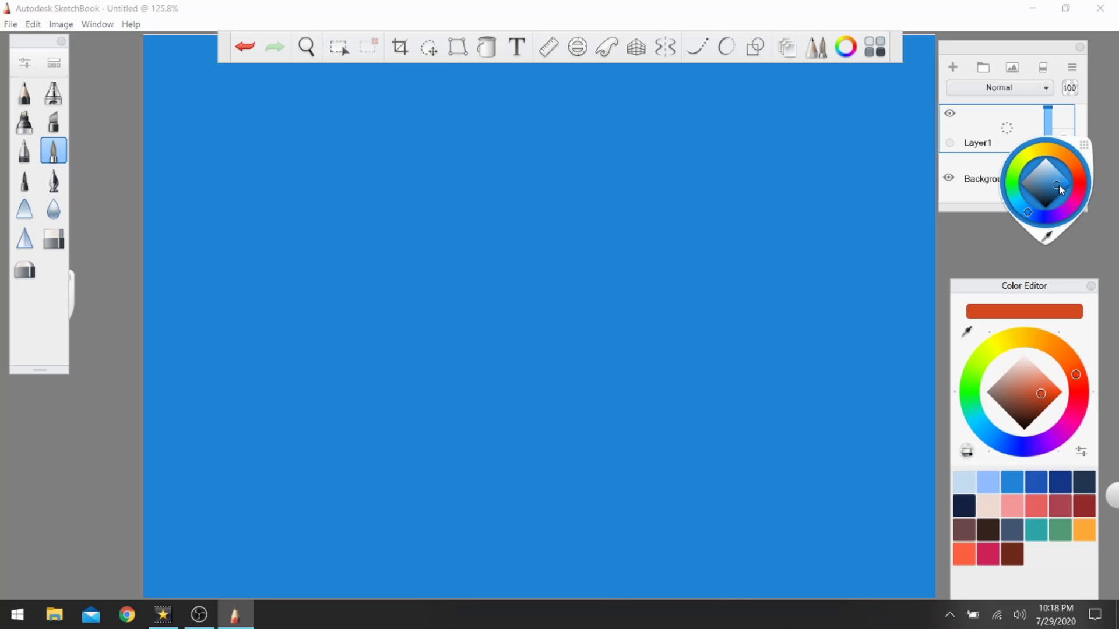
{"action": "left_click_drag", "start_coordinate": [1057, 185], "coordinate": [1042, 188]}
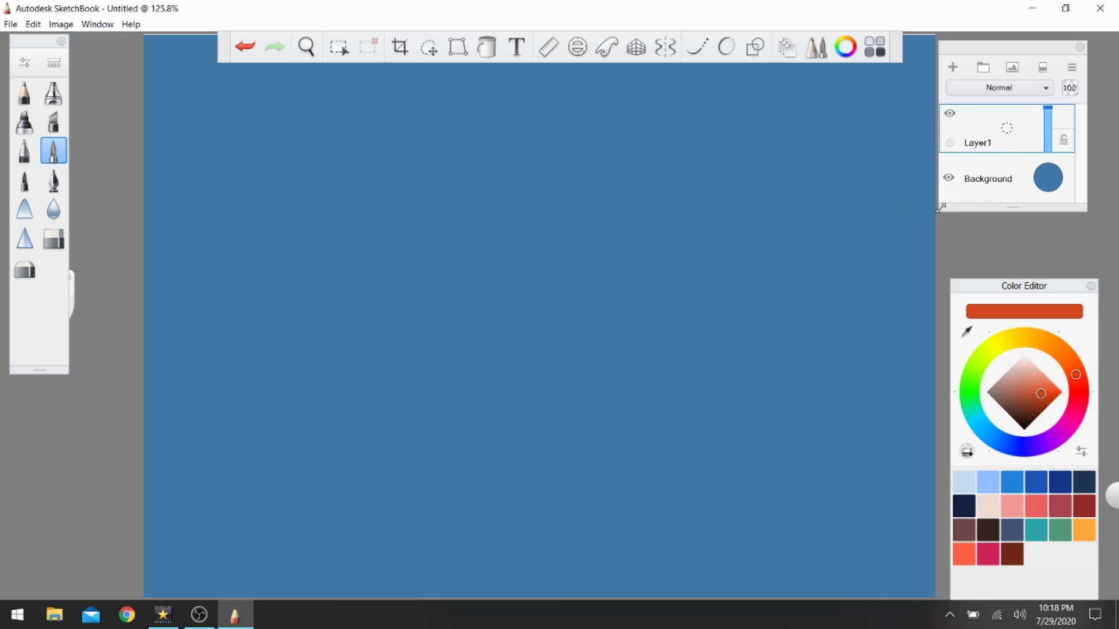
- Place a straight ruler horizontally across the lower part of the canvas at about 0° angle
{"action": "left_click", "coordinate": [548, 48]}
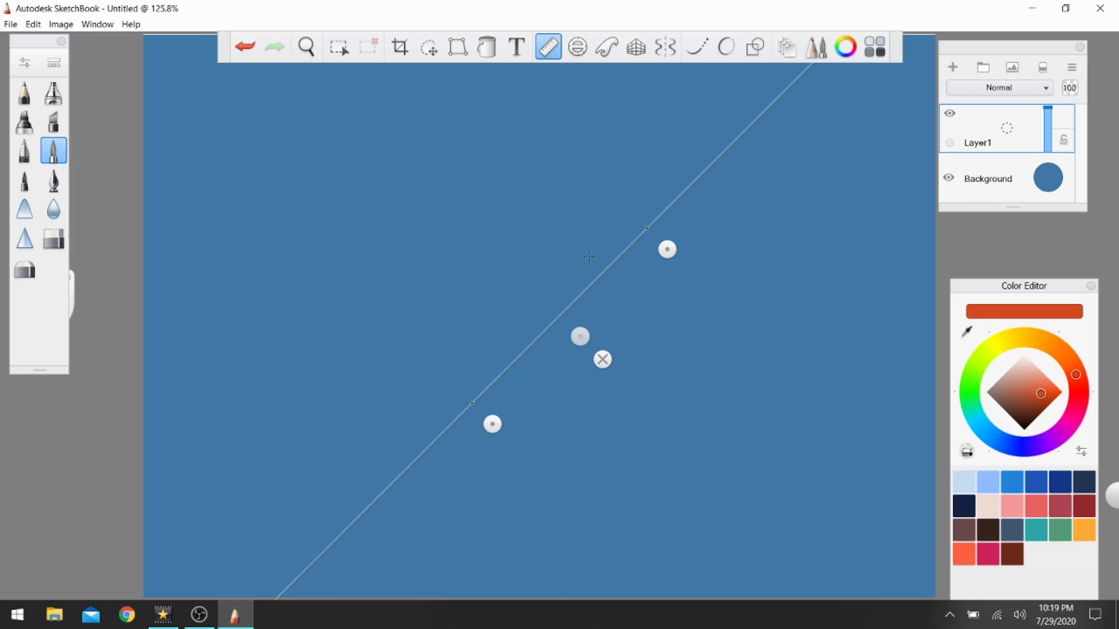
{"action": "left_click_drag", "start_coordinate": [667, 250], "coordinate": [747, 427]}
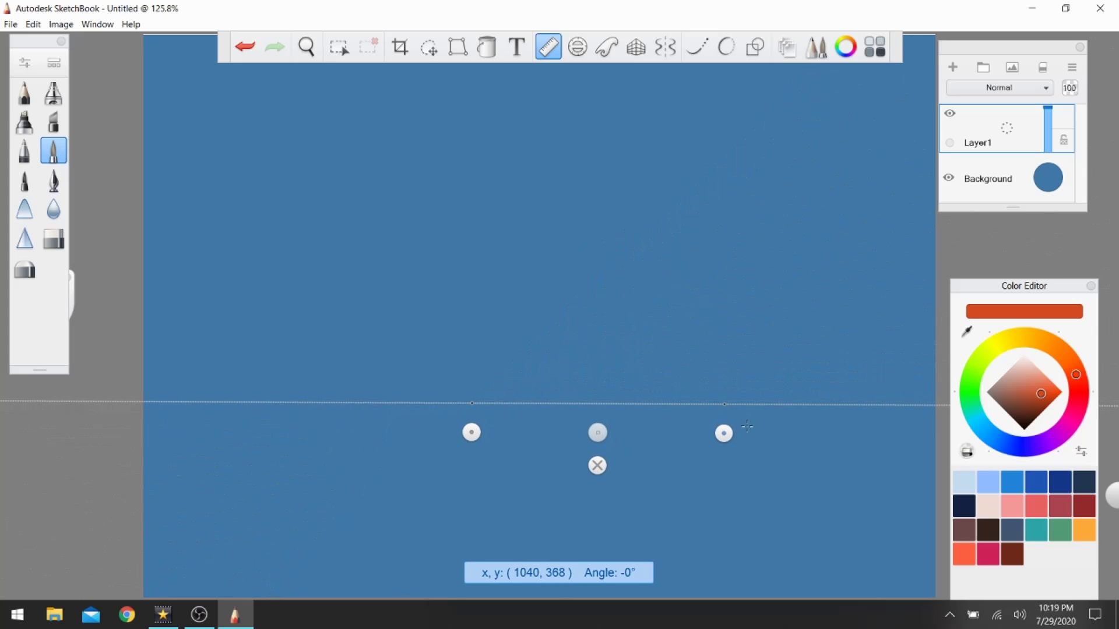
{"action": "left_click_drag", "start_coordinate": [747, 427], "coordinate": [746, 427]}
{"action": "left_click_drag", "start_coordinate": [746, 427], "coordinate": [747, 427]}
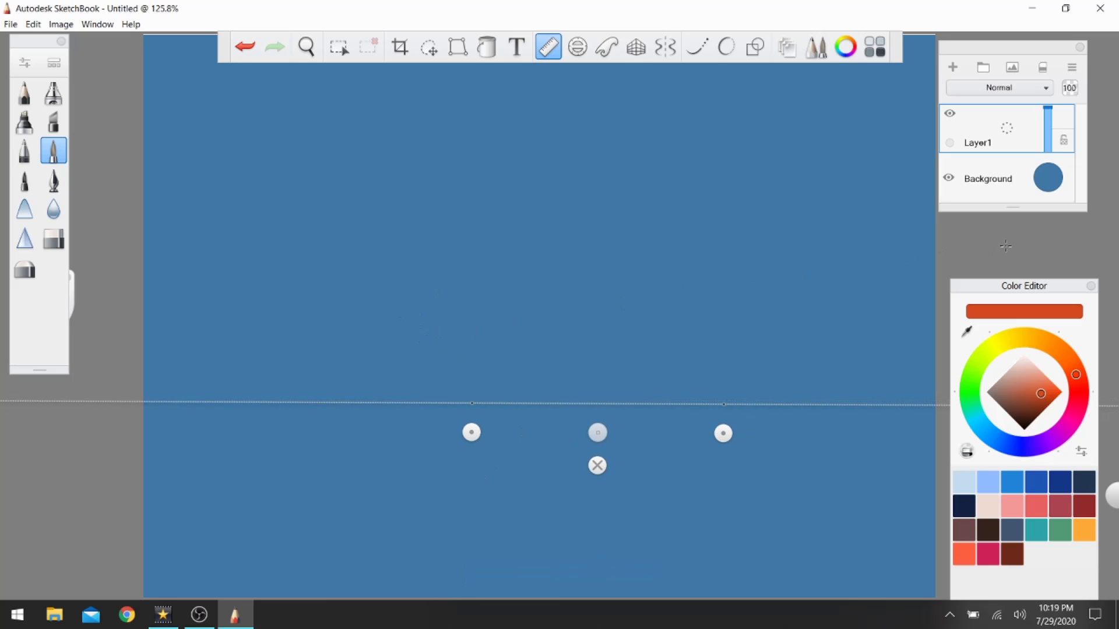
- Draw a dark reddish-brown horizon line along the ruler from mid-canvas to the canvas's right edge, and close the ruler
{"action": "left_click", "coordinate": [1034, 412]}
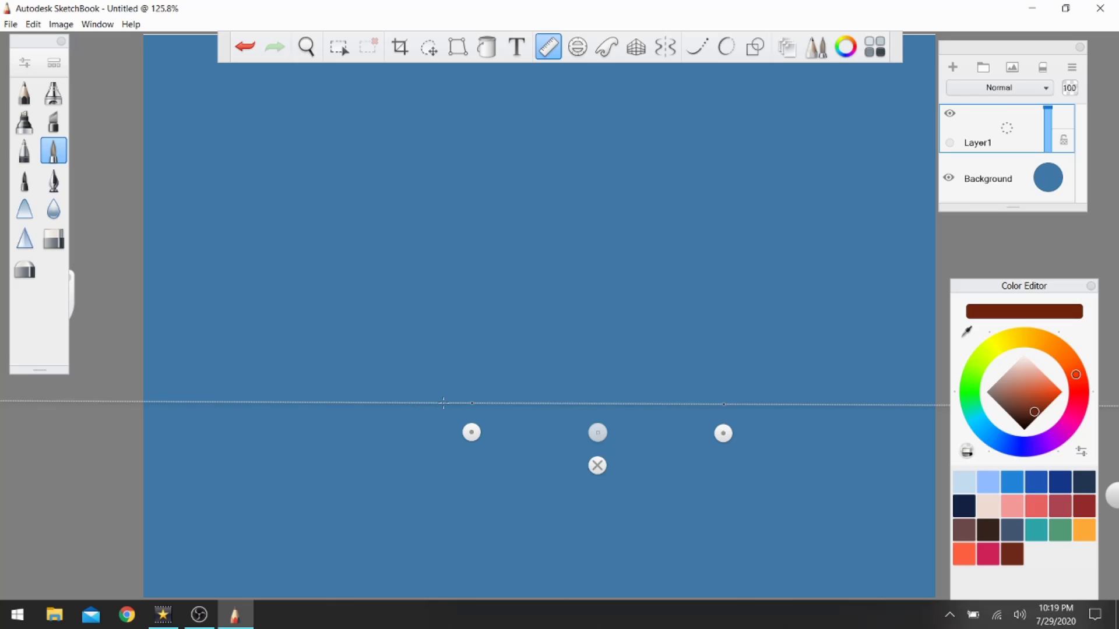
{"action": "mouse_move", "coordinate": [469, 370]}
{"action": "left_mouse_down"}
{"action": "mouse_move", "coordinate": [449, 389]}
{"action": "mouse_move", "coordinate": [850, 407]}
{"action": "left_mouse_up"}
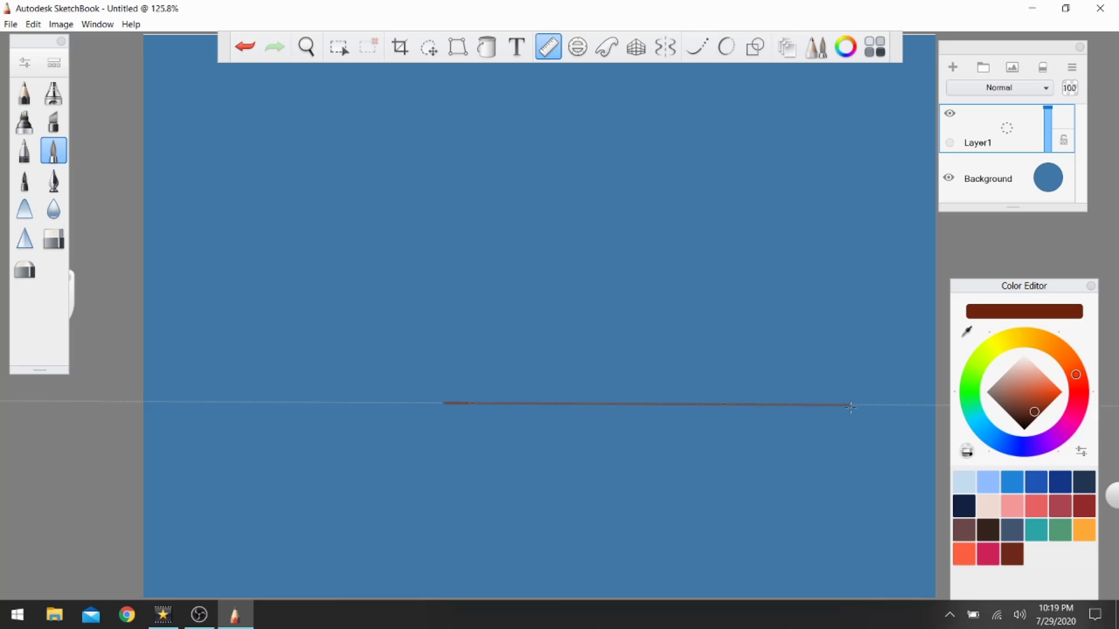
{"action": "left_click_drag", "start_coordinate": [850, 408], "coordinate": [895, 402]}
{"action": "left_click_drag", "start_coordinate": [908, 399], "coordinate": [940, 398]}
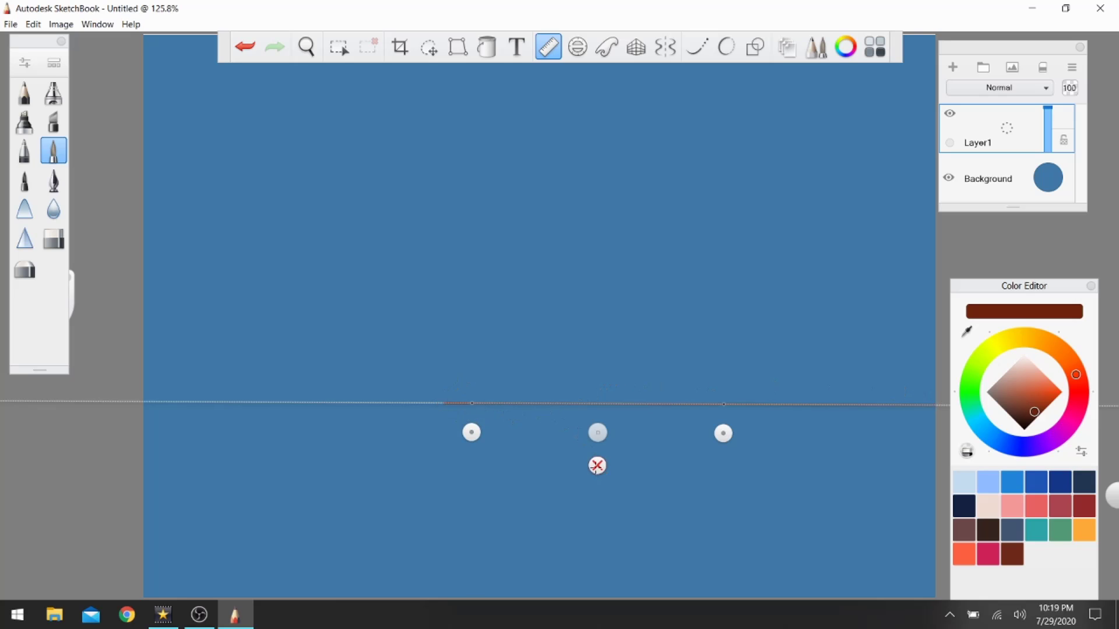
{"action": "left_click", "coordinate": [597, 466]}
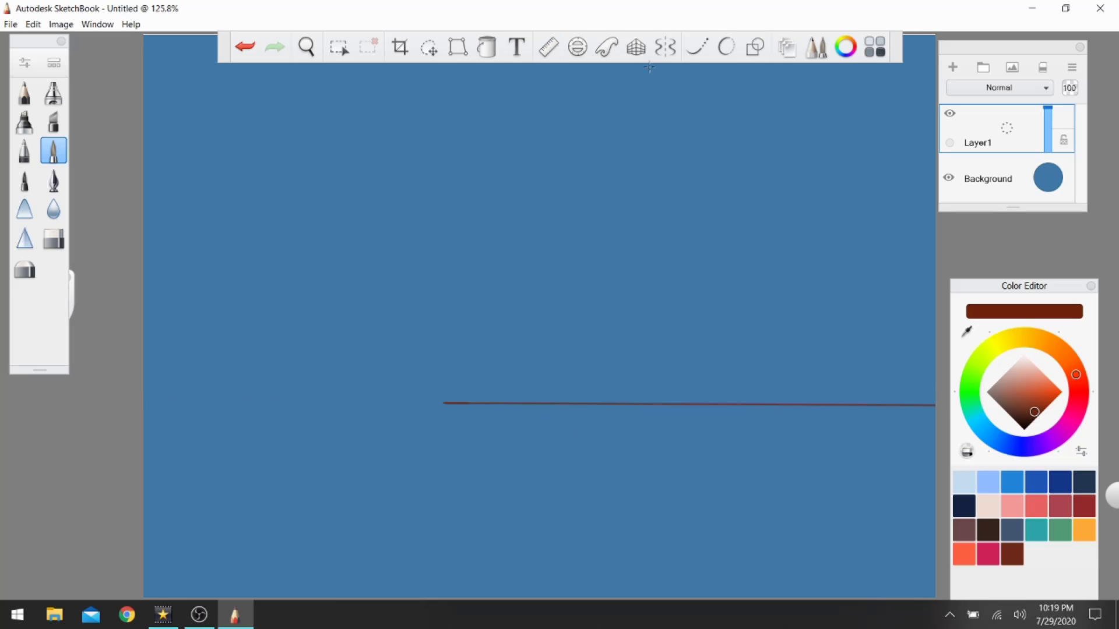
- Turn on symmetry across a horizontal axis only and align the axis with the brown horizon line
{"action": "left_click", "coordinate": [668, 56]}
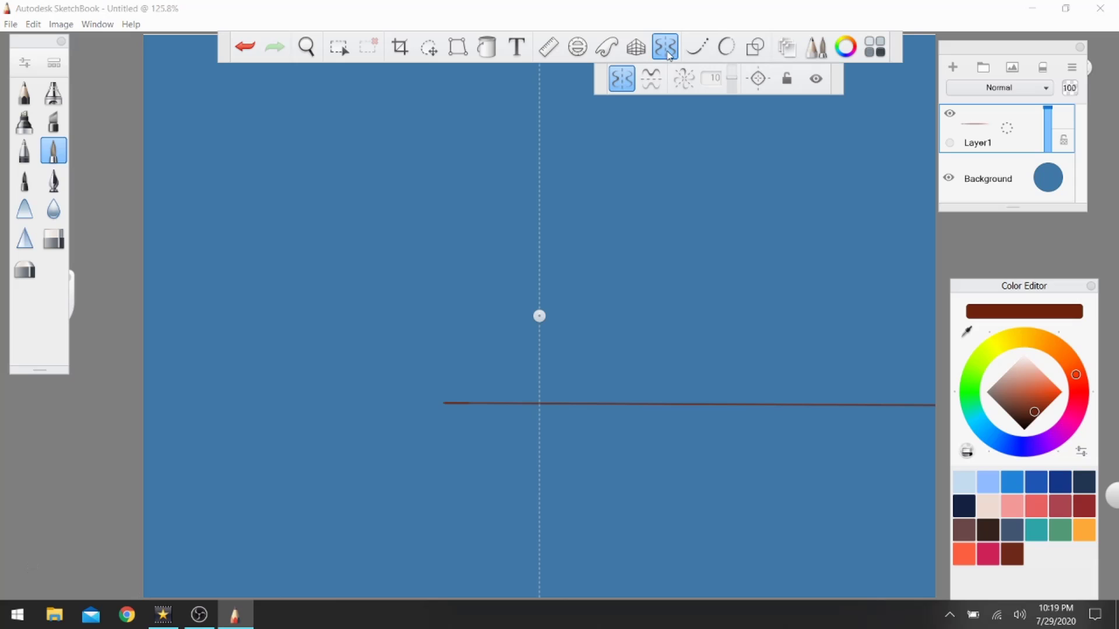
{"action": "left_click", "coordinate": [652, 80]}
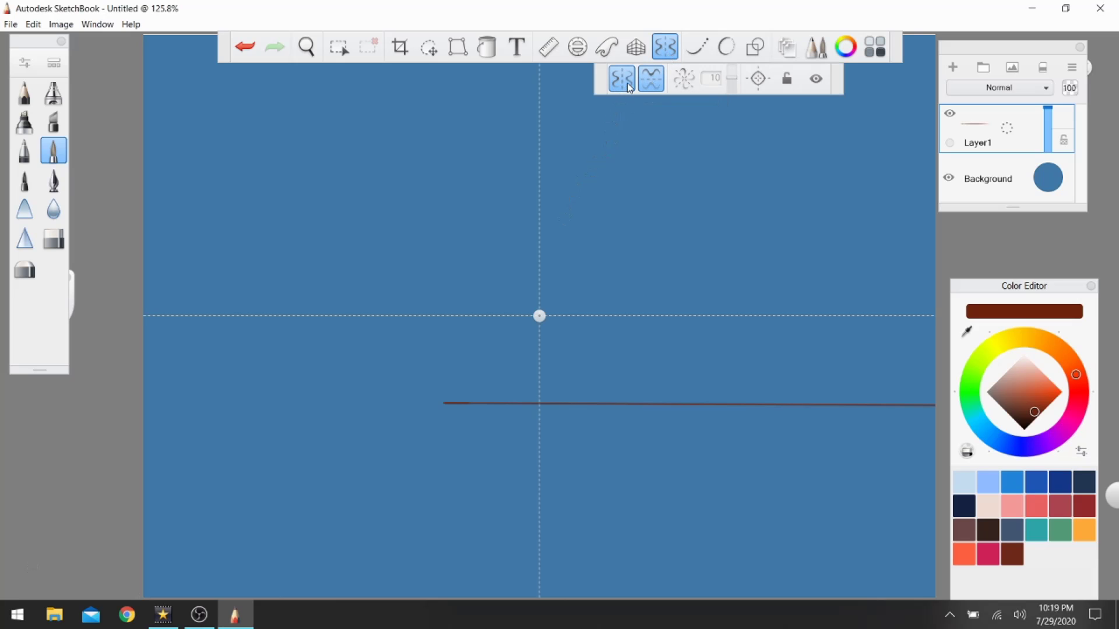
{"action": "left_click", "coordinate": [627, 83]}
{"action": "mouse_move", "coordinate": [539, 316]}
{"action": "left_mouse_down"}
{"action": "mouse_move", "coordinate": [532, 382]}
{"action": "mouse_move", "coordinate": [551, 403]}
{"action": "left_mouse_up"}
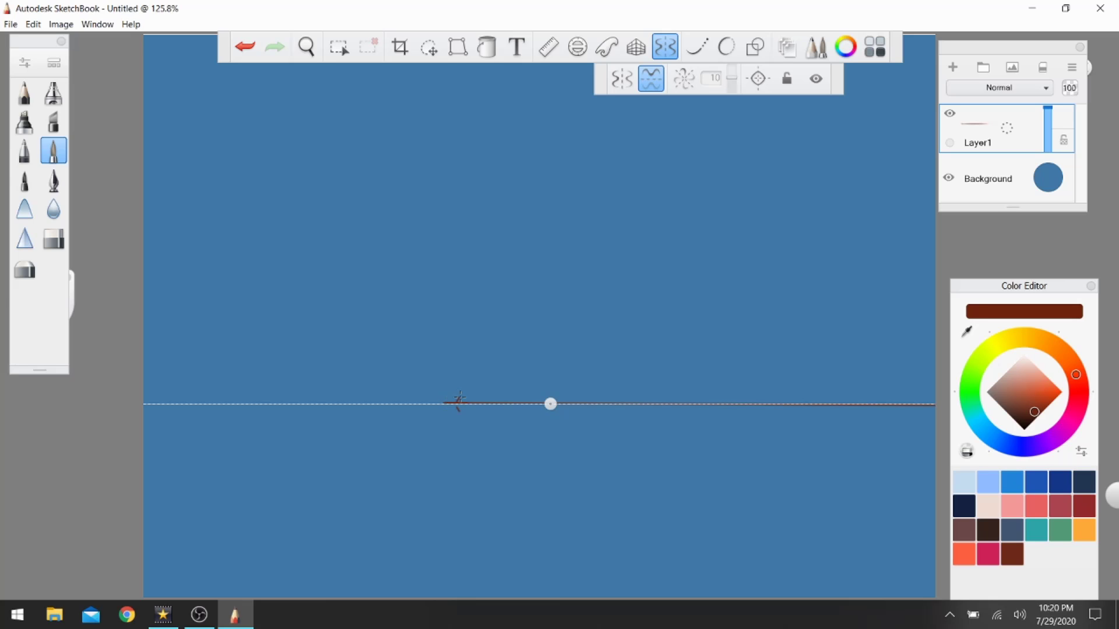
- Draw mirrored outlines of a large mountain range and two smaller peaks behind it, running to the canvas's right edge
{"action": "mouse_move", "coordinate": [469, 384]}
{"action": "left_mouse_down"}
{"action": "mouse_move", "coordinate": [530, 342]}
{"action": "mouse_move", "coordinate": [586, 275]}
{"action": "mouse_move", "coordinate": [617, 297]}
{"action": "mouse_move", "coordinate": [641, 283]}
{"action": "mouse_move", "coordinate": [708, 351]}
{"action": "mouse_move", "coordinate": [764, 381]}
{"action": "mouse_move", "coordinate": [849, 396]}
{"action": "mouse_move", "coordinate": [936, 383]}
{"action": "left_mouse_up"}
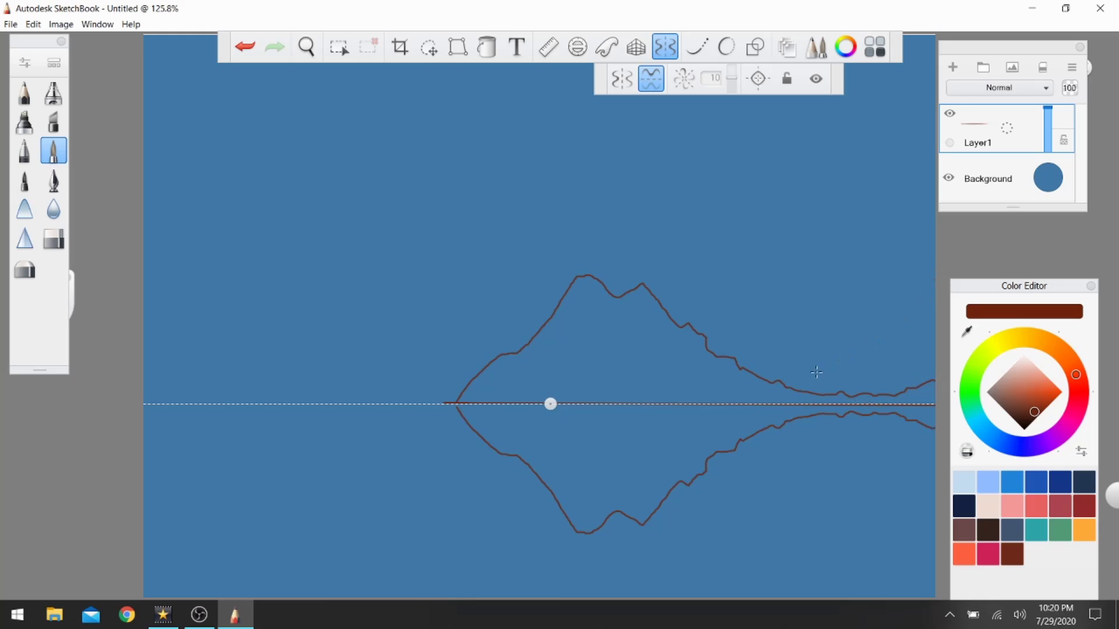
{"action": "mouse_move", "coordinate": [760, 376]}
{"action": "left_mouse_down"}
{"action": "mouse_move", "coordinate": [801, 328]}
{"action": "mouse_move", "coordinate": [905, 392]}
{"action": "left_mouse_up"}
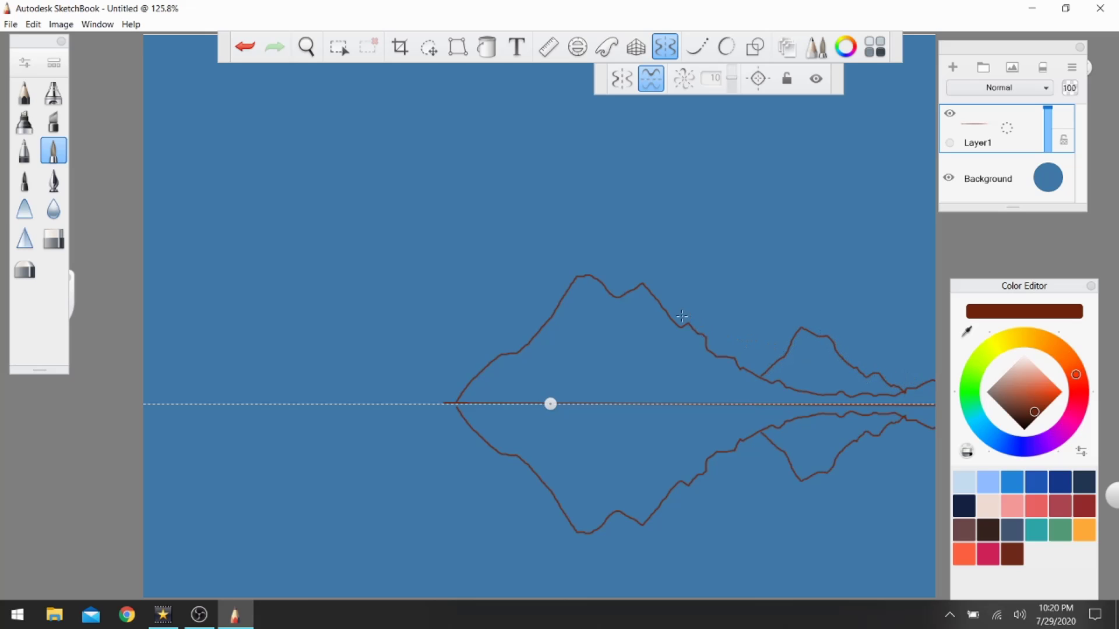
{"action": "mouse_move", "coordinate": [669, 310]}
{"action": "left_mouse_down"}
{"action": "mouse_move", "coordinate": [703, 260]}
{"action": "mouse_move", "coordinate": [773, 363]}
{"action": "left_mouse_up"}
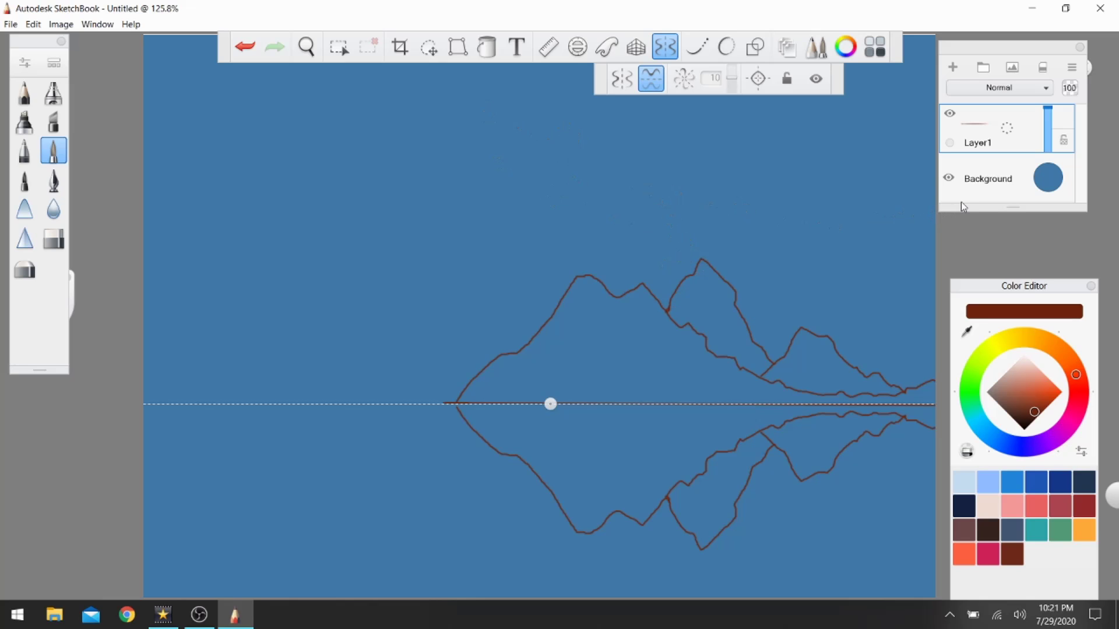
{"action": "left_click", "coordinate": [1063, 148]}
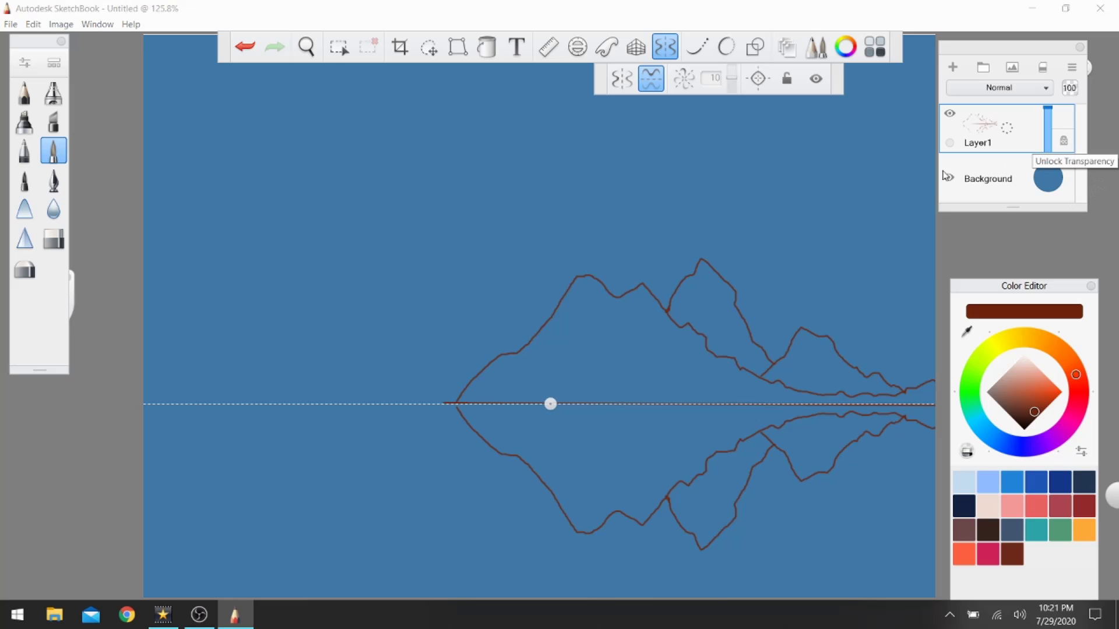
{"action": "left_click", "coordinate": [671, 53]}
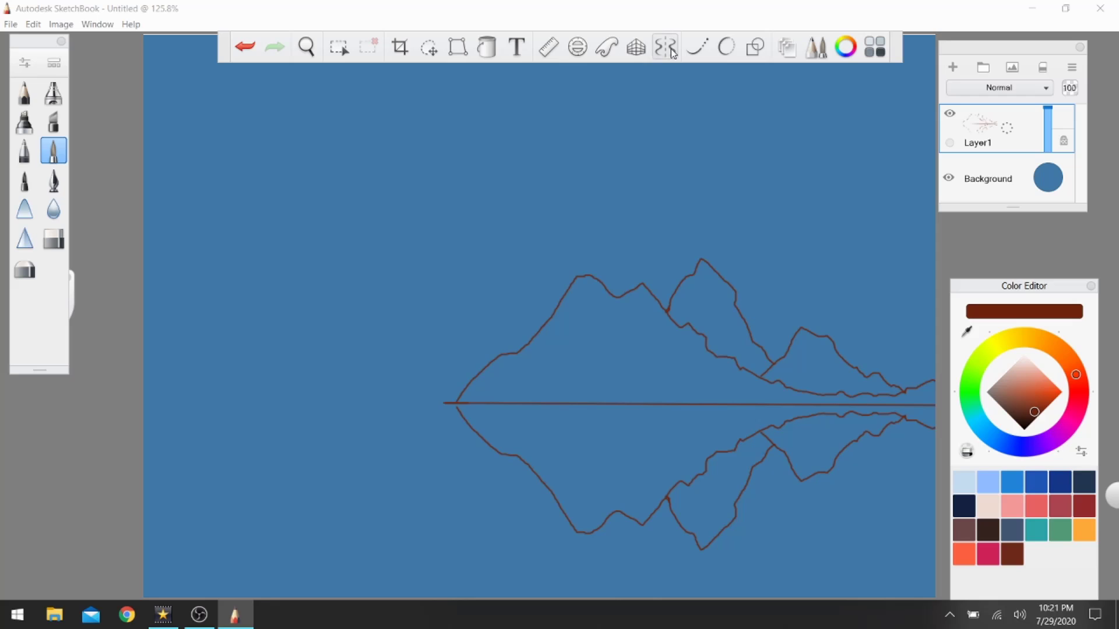
{"action": "left_click", "coordinate": [668, 53]}
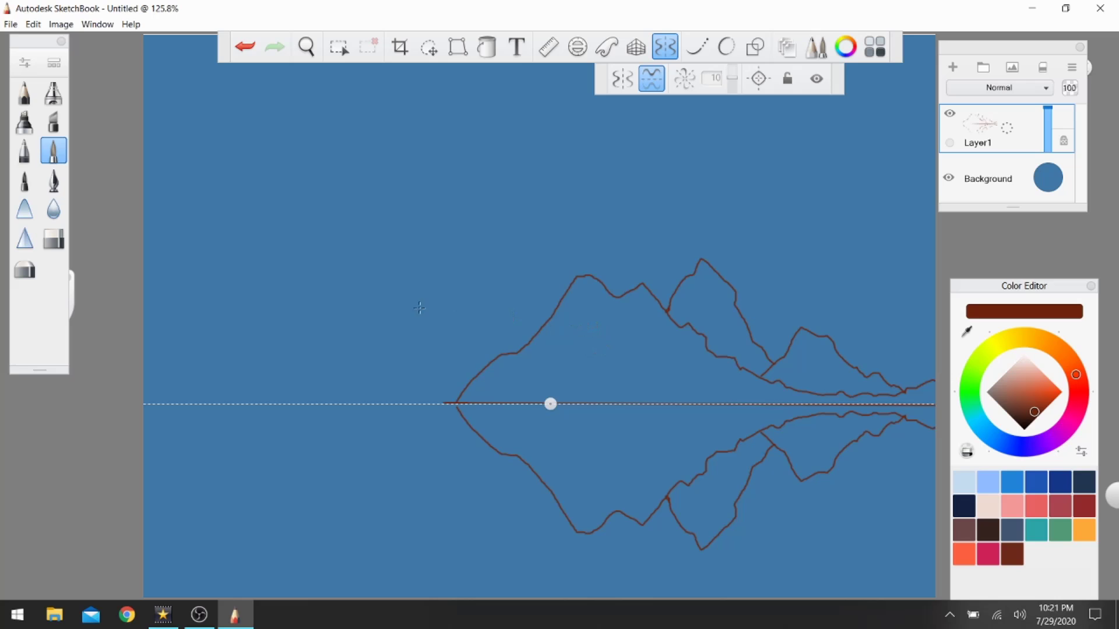
- Darken the brush color to a very dark brown
{"action": "left_click", "coordinate": [1036, 415]}
{"action": "left_click_drag", "start_coordinate": [1036, 415], "coordinate": [1030, 423]}
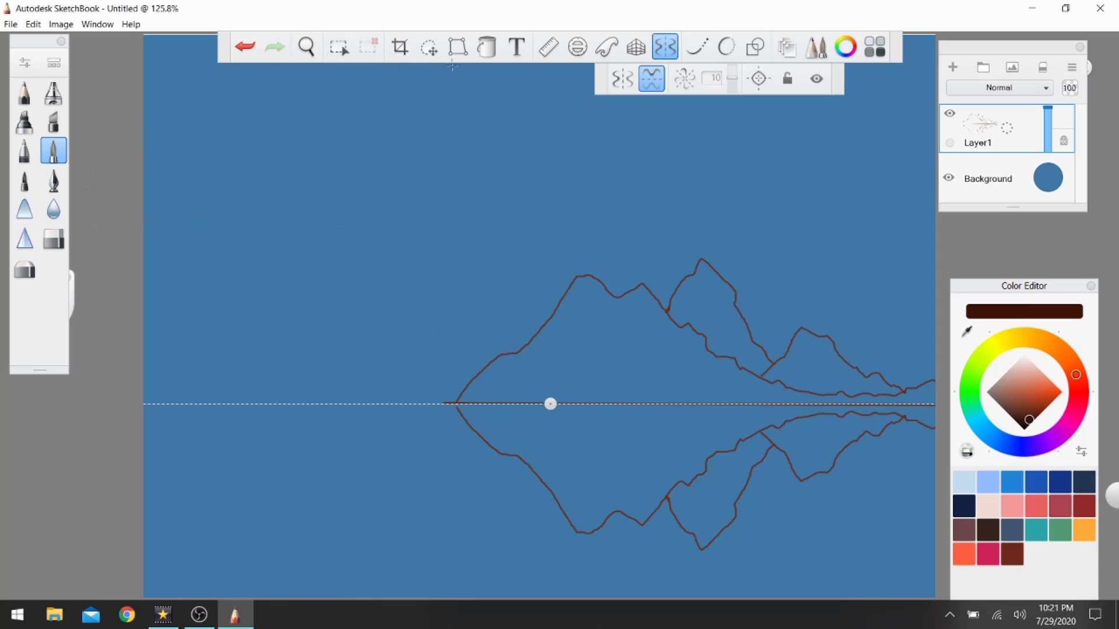
{"action": "left_click", "coordinate": [491, 57]}
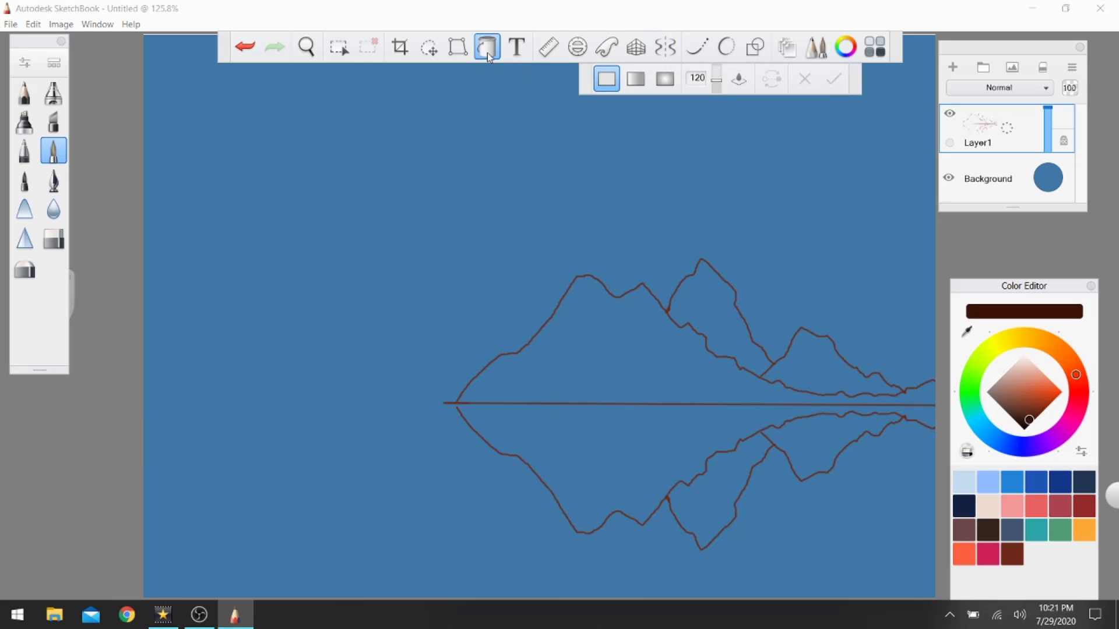
{"action": "key", "text": "y"}
{"action": "left_click", "coordinate": [487, 47]}
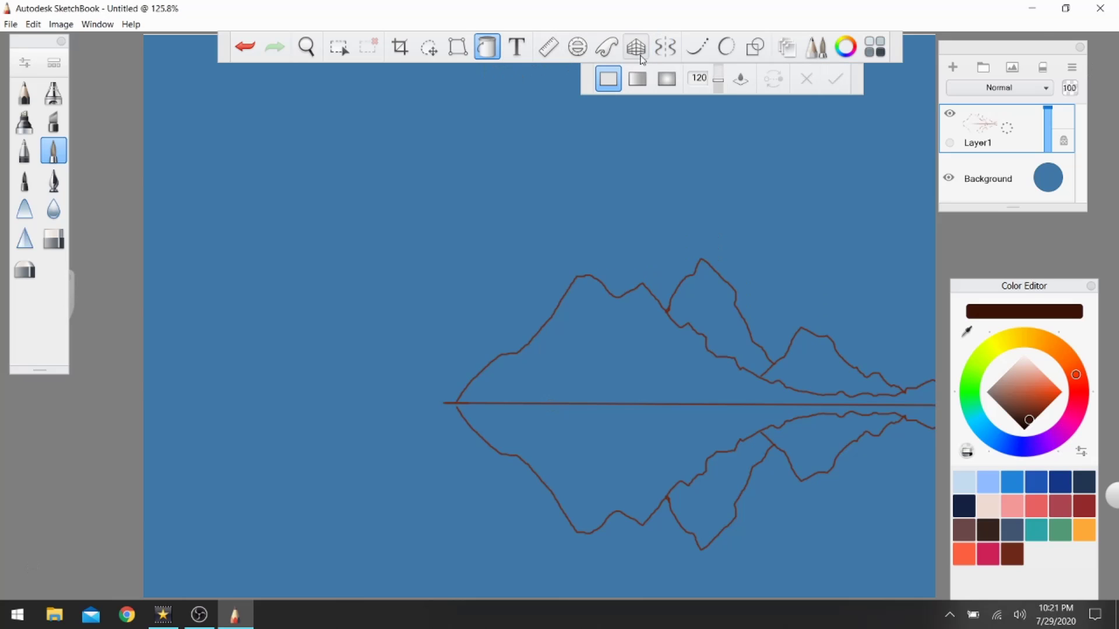
{"action": "left_click", "coordinate": [665, 47]}
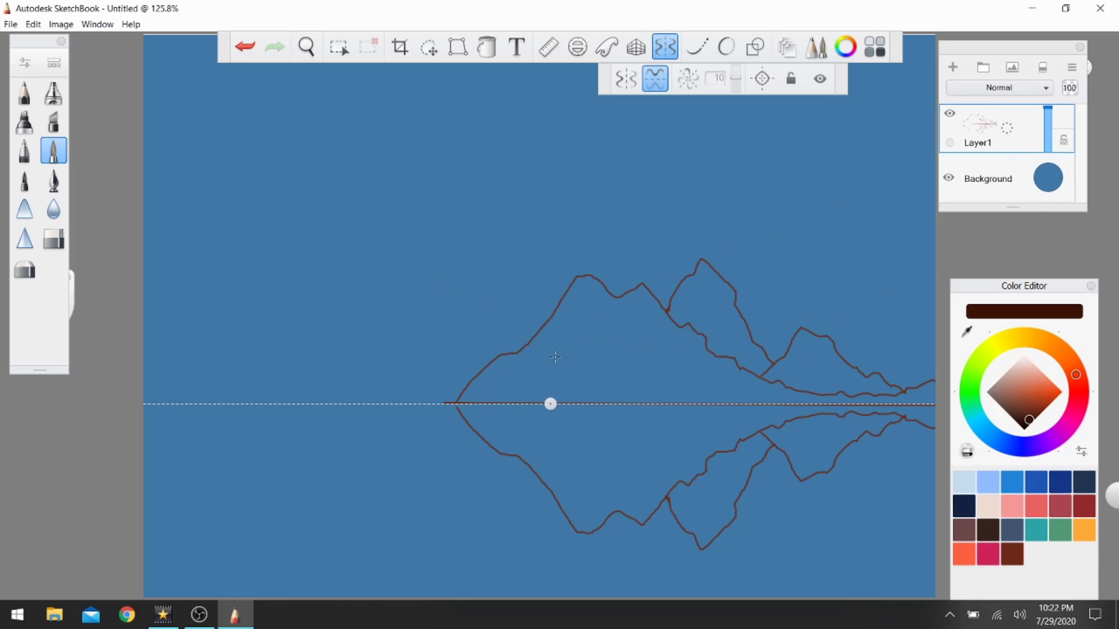
{"action": "mouse_move", "coordinate": [539, 384]}
{"action": "left_mouse_down"}
{"action": "mouse_move", "coordinate": [479, 393]}
{"action": "mouse_move", "coordinate": [535, 384]}
{"action": "left_mouse_up"}
{"action": "left_click", "coordinate": [257, 52]}
- Close the gap at the mountains' left tip and flood-fill the mountains and their reflections with the very dark brown
{"action": "left_click", "coordinate": [457, 409]}
{"action": "left_click", "coordinate": [488, 57]}
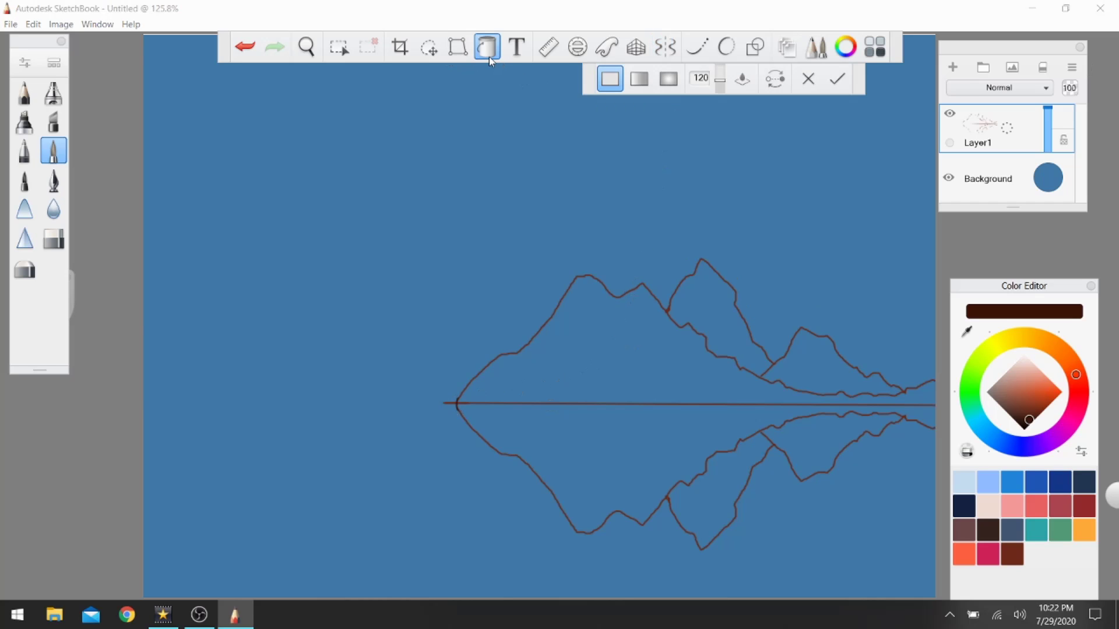
{"action": "left_click", "coordinate": [623, 344]}
{"action": "left_click", "coordinate": [728, 336]}
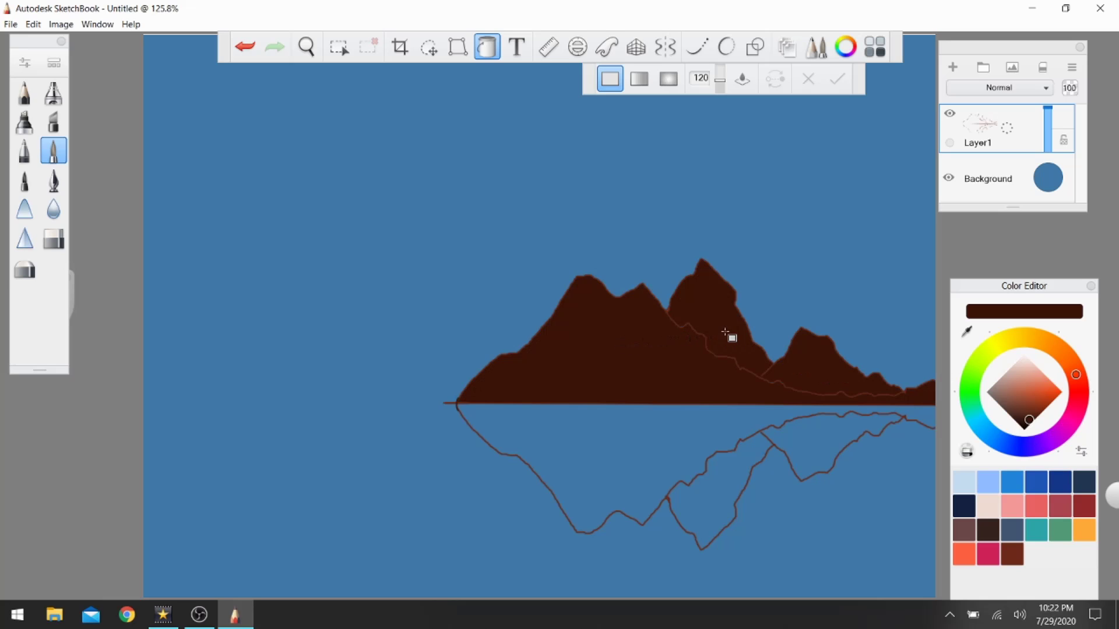
{"action": "left_click", "coordinate": [700, 447]}
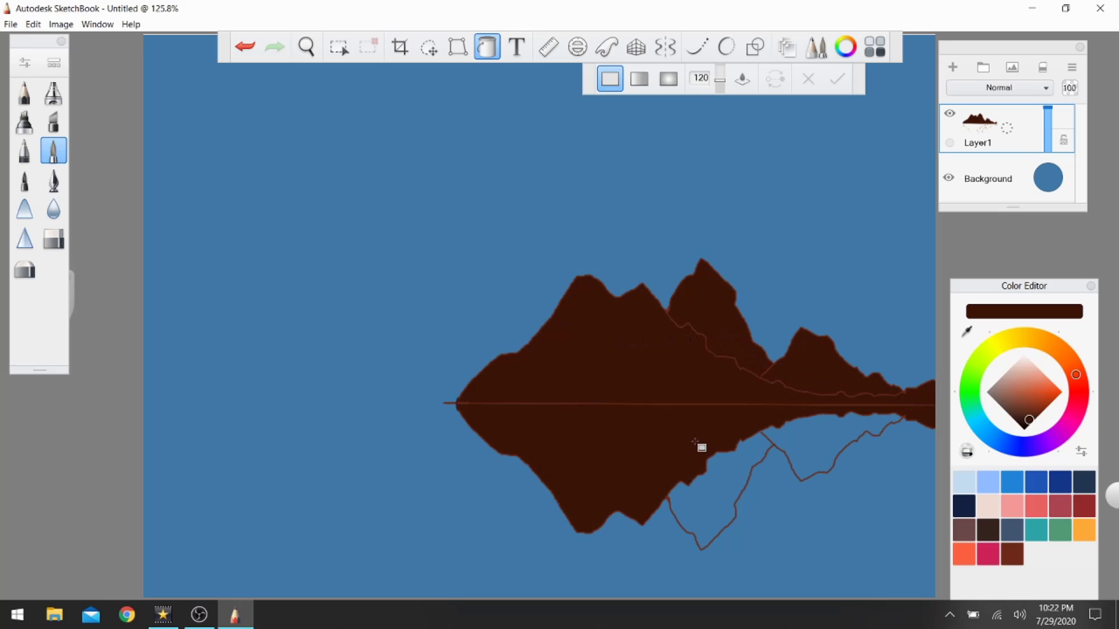
{"action": "left_click", "coordinate": [731, 481]}
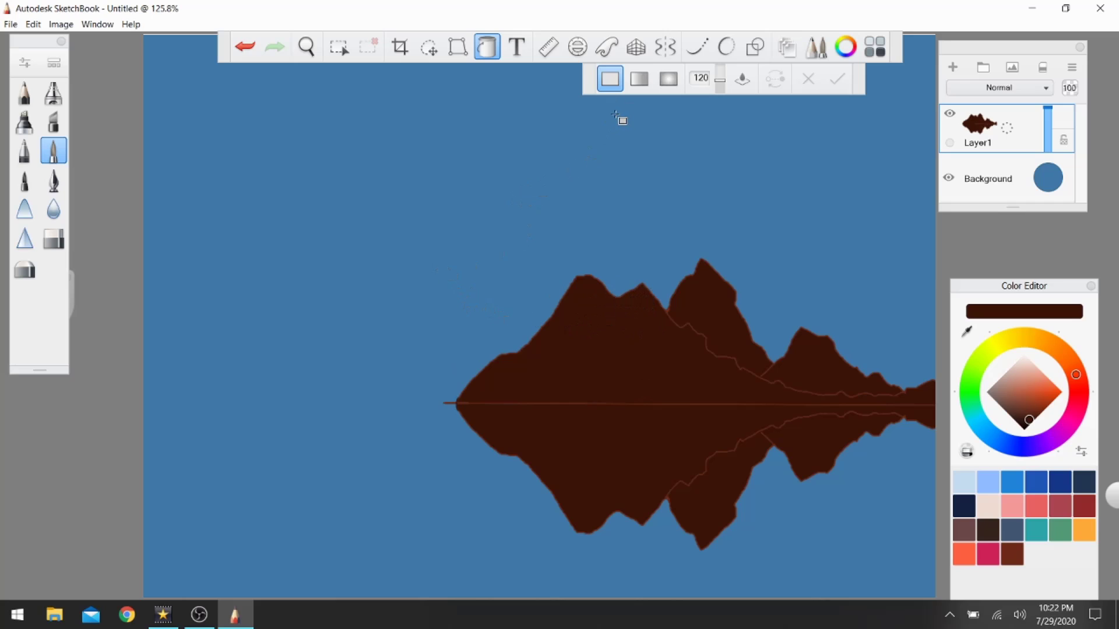
{"action": "left_click", "coordinate": [488, 54]}
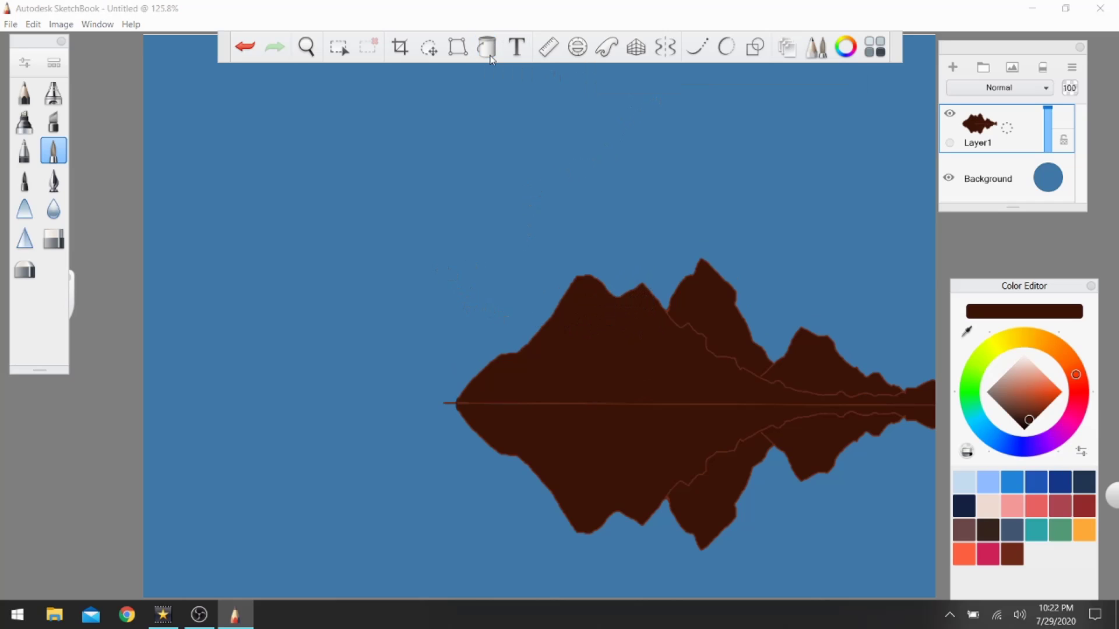
- Turn symmetry back on across the horizontal axis and choose the Rock Detail 4 brush from Jason's Free Fantasy Art Set
{"action": "left_click", "coordinate": [665, 47]}
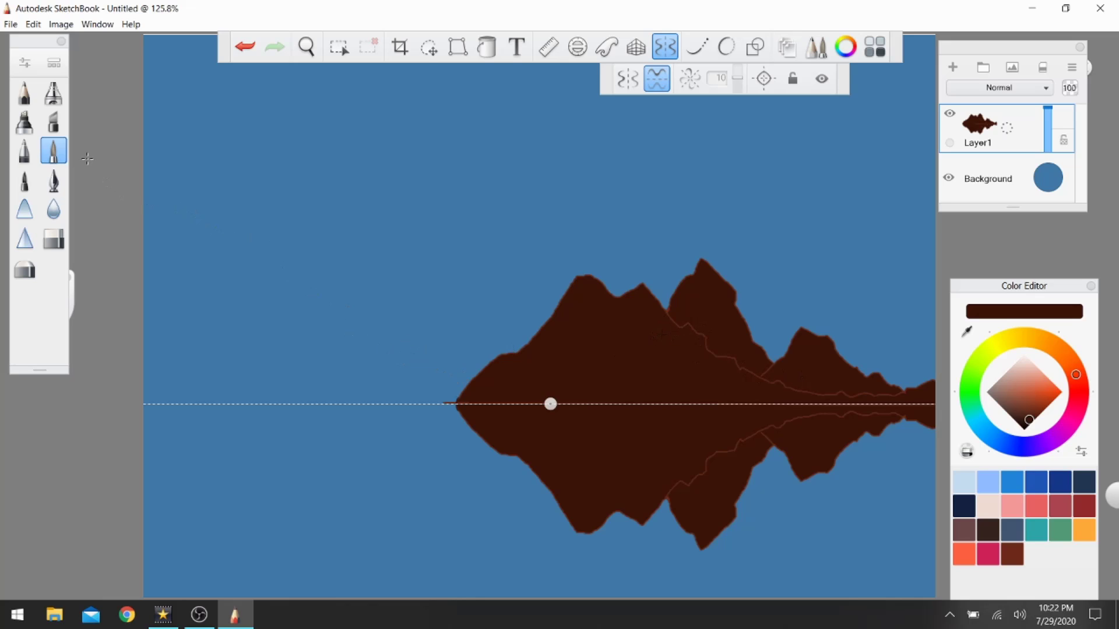
{"action": "left_click", "coordinate": [56, 68]}
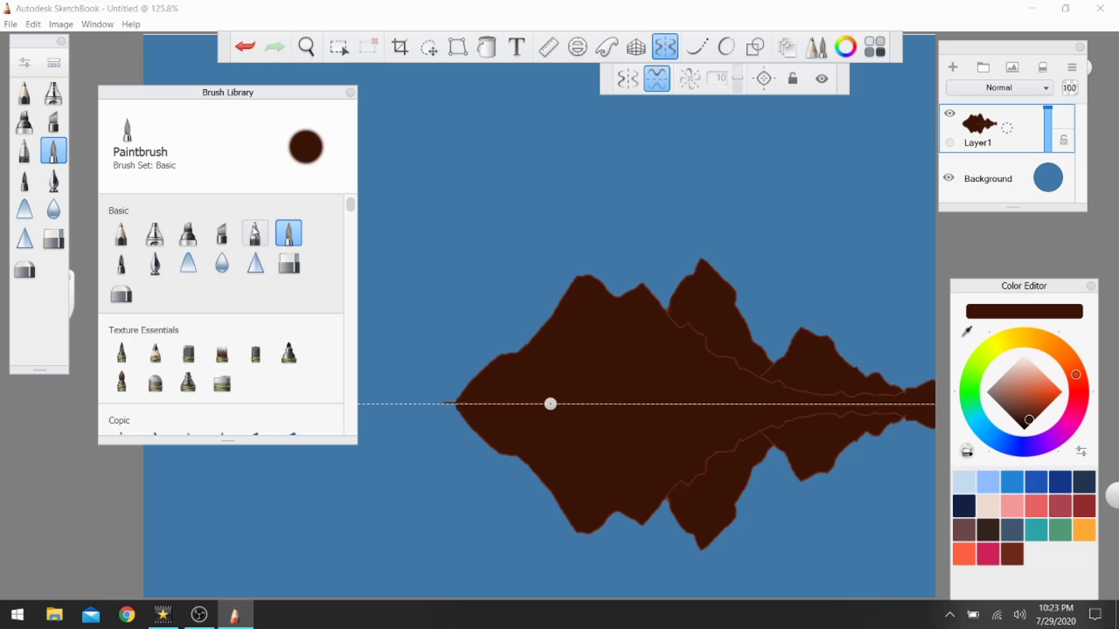
{"action": "scroll", "coordinate": [231, 334], "scroll_direction": "down", "scroll_amount": 2}
{"action": "scroll", "coordinate": [231, 333], "scroll_direction": "down", "scroll_amount": 10}
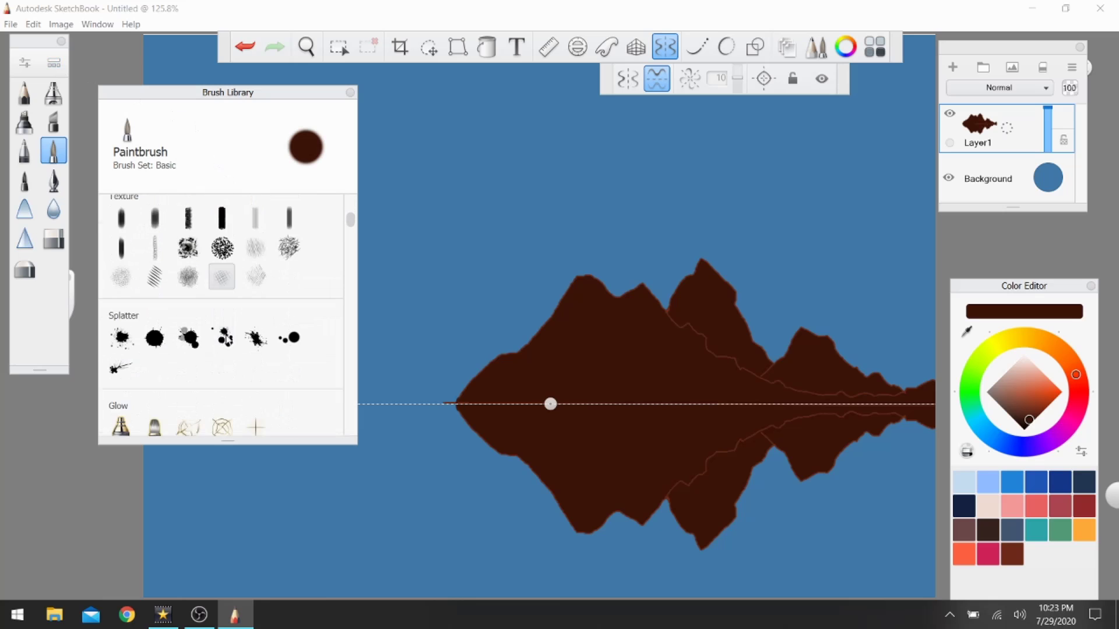
{"action": "scroll", "coordinate": [219, 335], "scroll_direction": "down", "scroll_amount": 10}
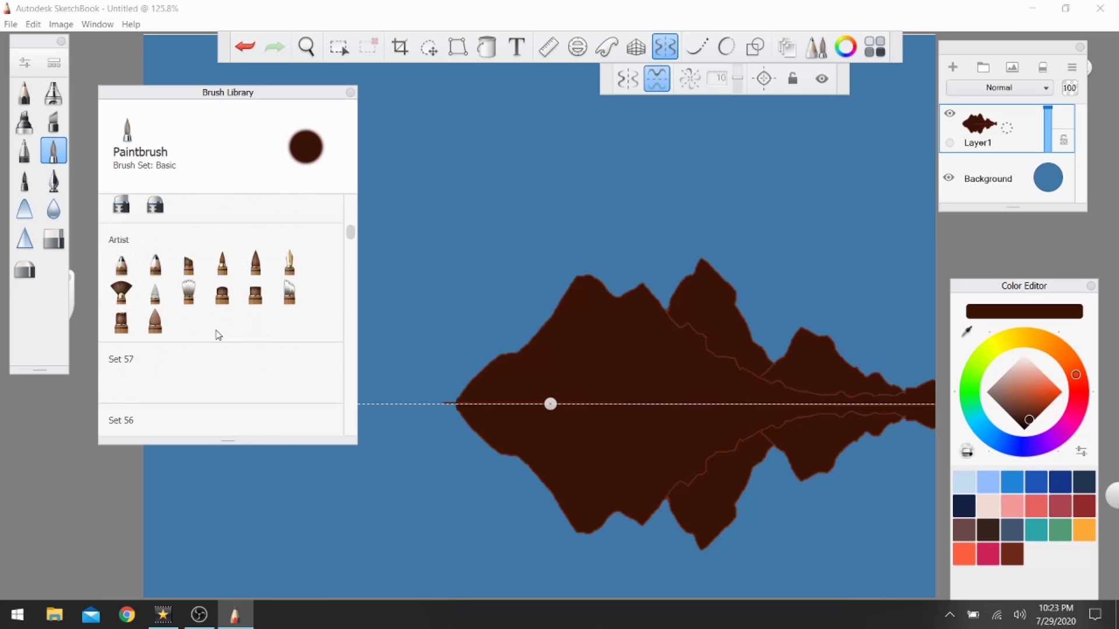
{"action": "scroll", "coordinate": [219, 335], "scroll_direction": "down", "scroll_amount": 10}
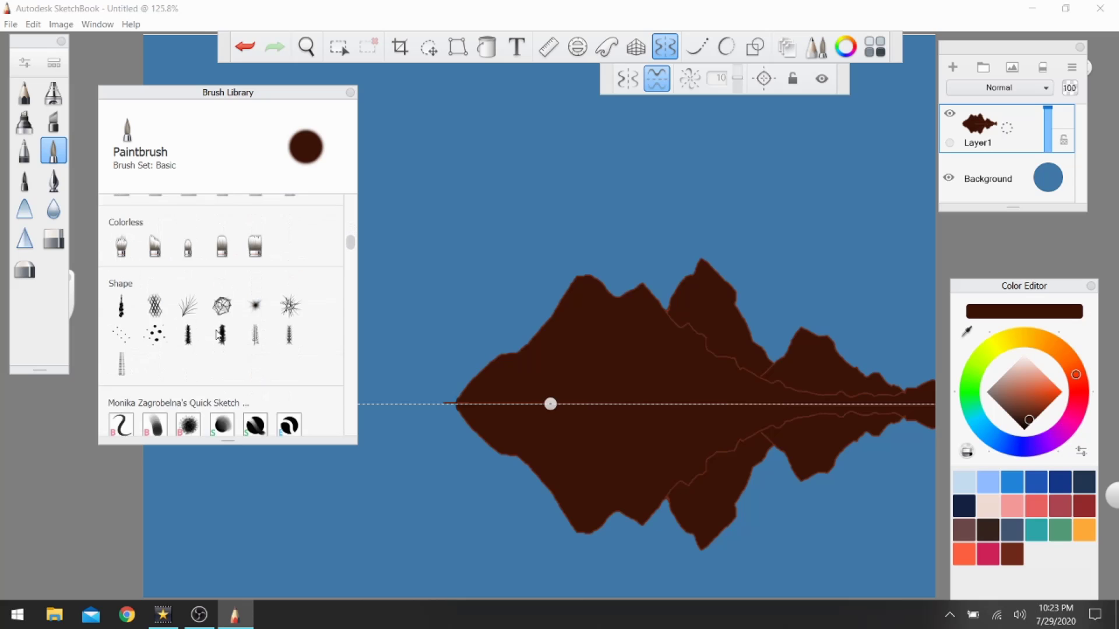
{"action": "scroll", "coordinate": [218, 335], "scroll_direction": "down", "scroll_amount": 10}
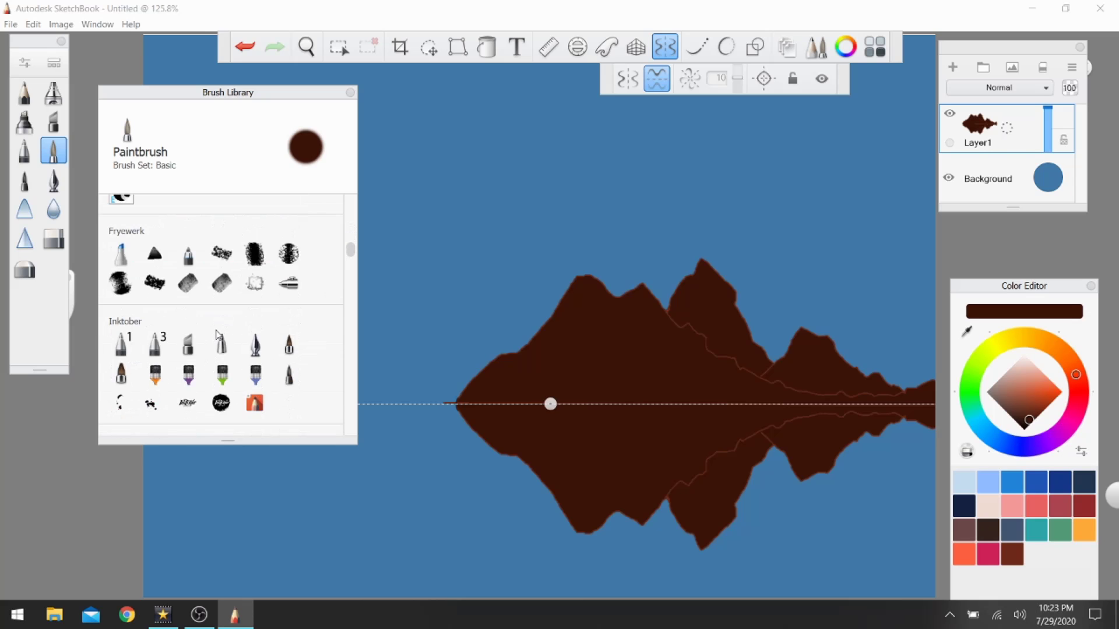
{"action": "scroll", "coordinate": [219, 335], "scroll_direction": "down", "scroll_amount": 10}
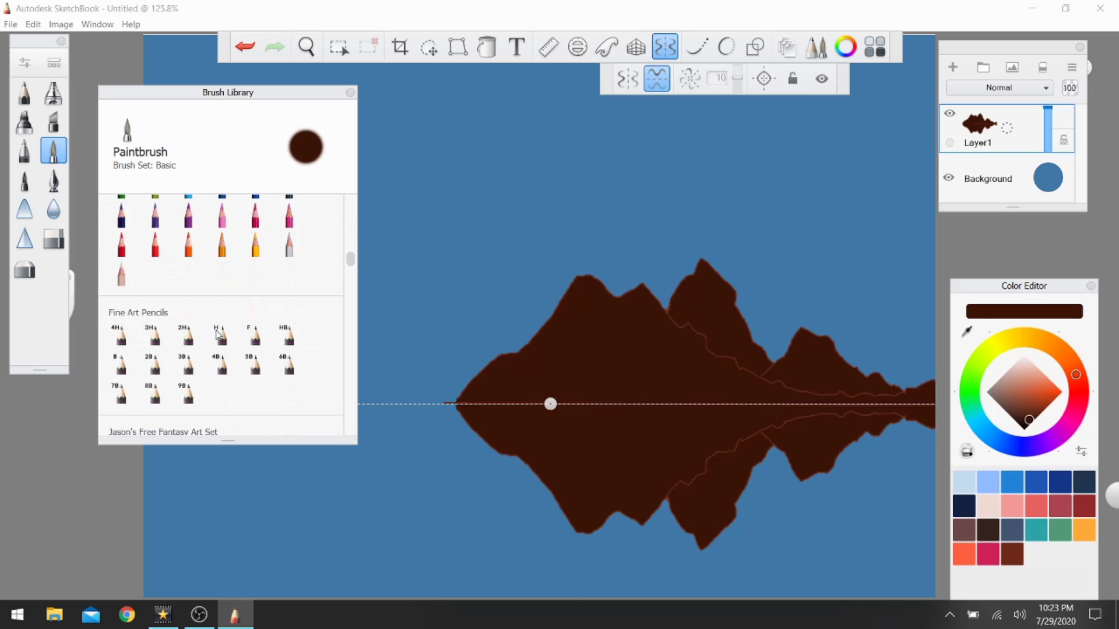
{"action": "scroll", "coordinate": [217, 334], "scroll_direction": "down", "scroll_amount": 2}
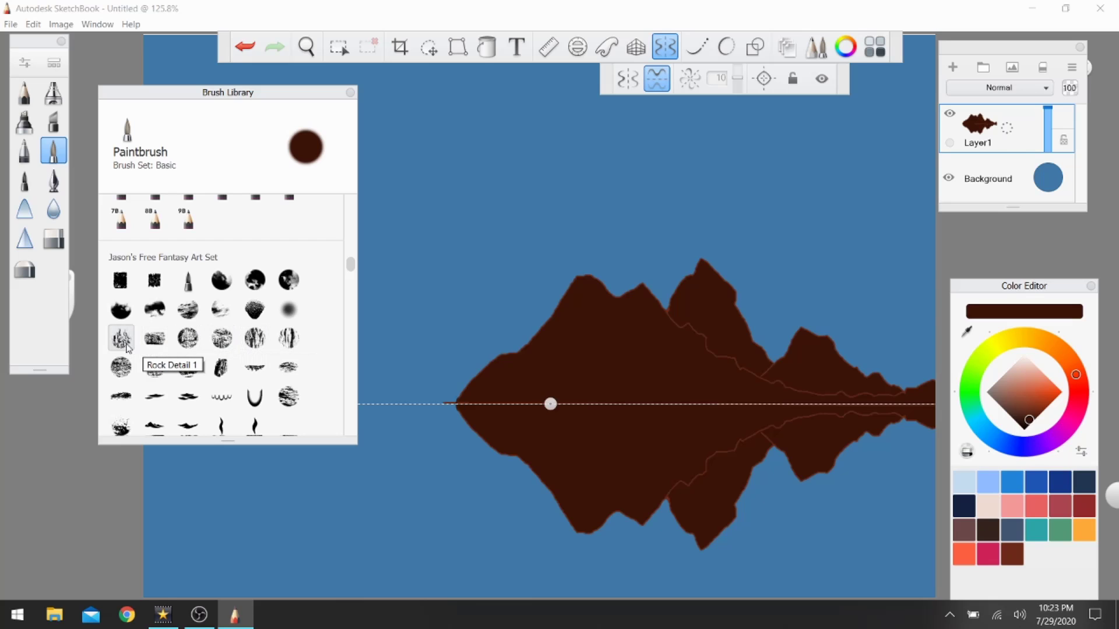
{"action": "left_click", "coordinate": [255, 338]}
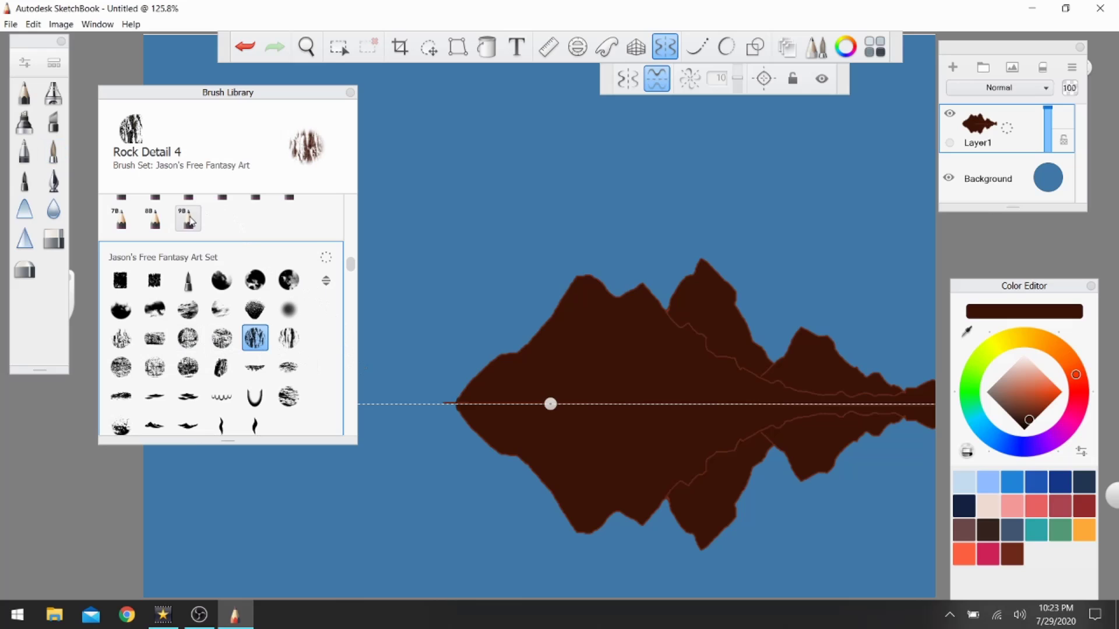
- Set the Rock Detail 4 brush to 89% flow and 50% strength, and lighten its color to a reddish brown
{"action": "double_click", "coordinate": [255, 349]}
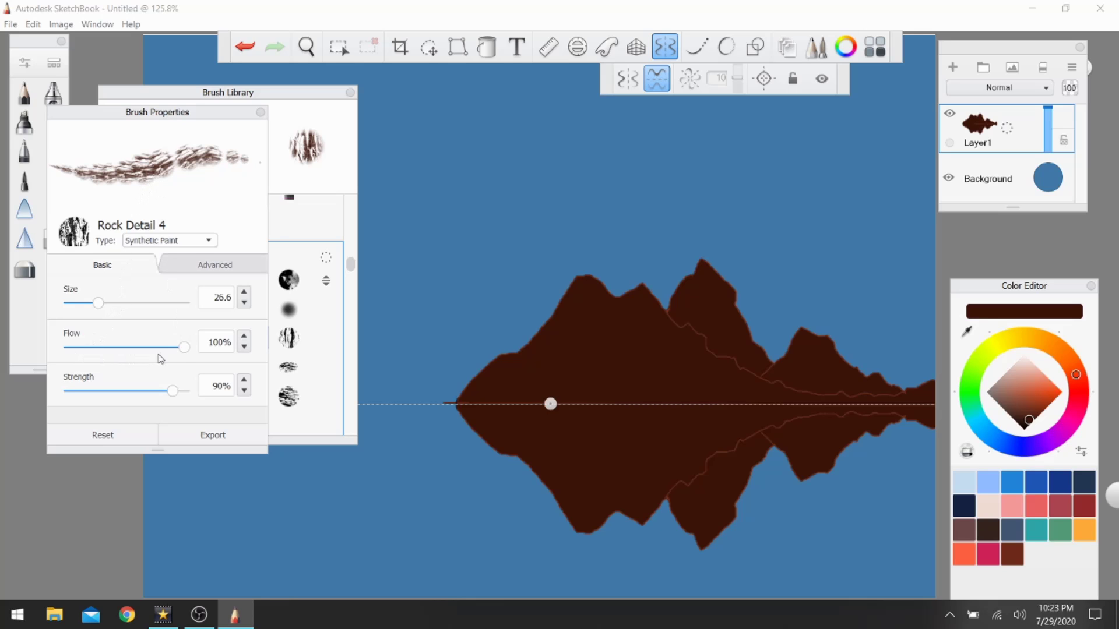
{"action": "mouse_move", "coordinate": [183, 348]}
{"action": "left_mouse_down"}
{"action": "mouse_move", "coordinate": [120, 358]}
{"action": "mouse_move", "coordinate": [146, 362]}
{"action": "mouse_move", "coordinate": [123, 370]}
{"action": "left_mouse_up"}
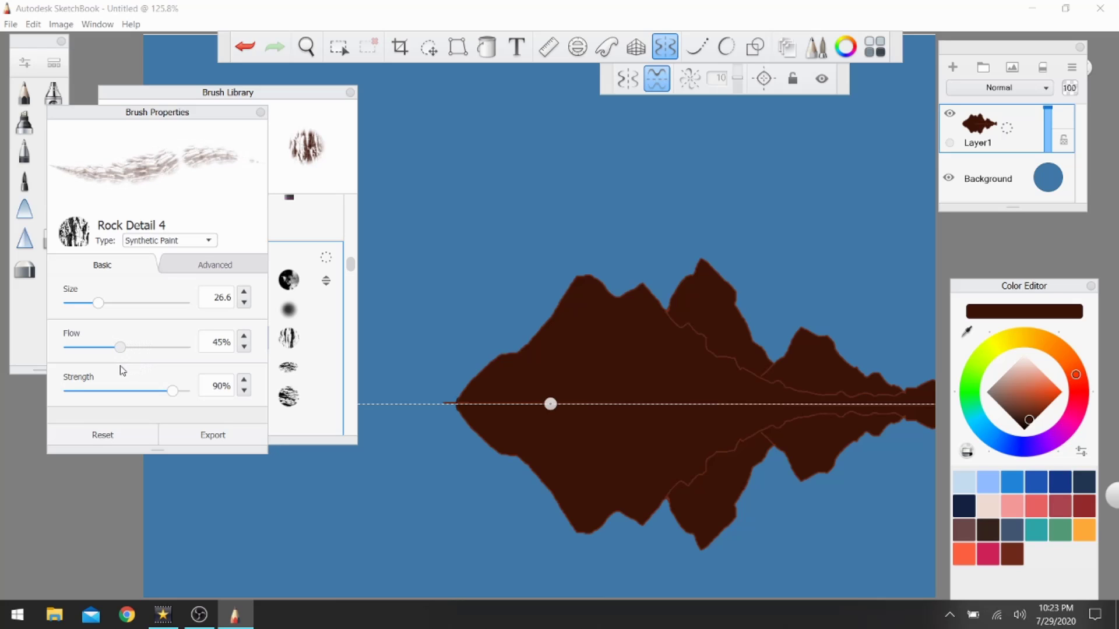
{"action": "left_click", "coordinate": [170, 369]}
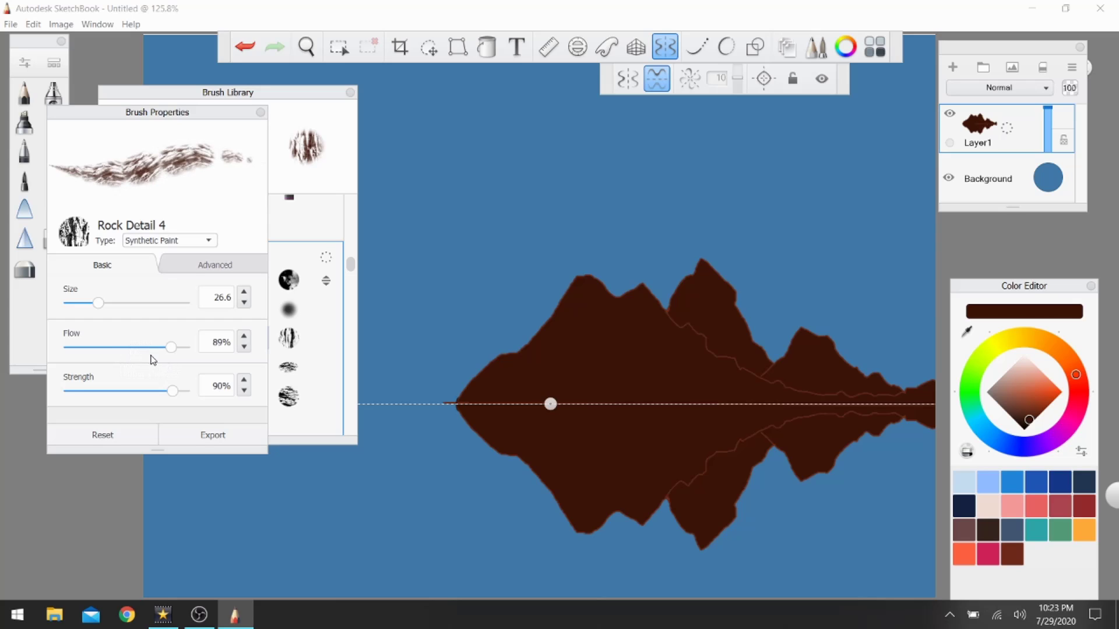
{"action": "mouse_move", "coordinate": [173, 398]}
{"action": "left_mouse_down"}
{"action": "mouse_move", "coordinate": [90, 407]}
{"action": "mouse_move", "coordinate": [128, 405]}
{"action": "left_mouse_up"}
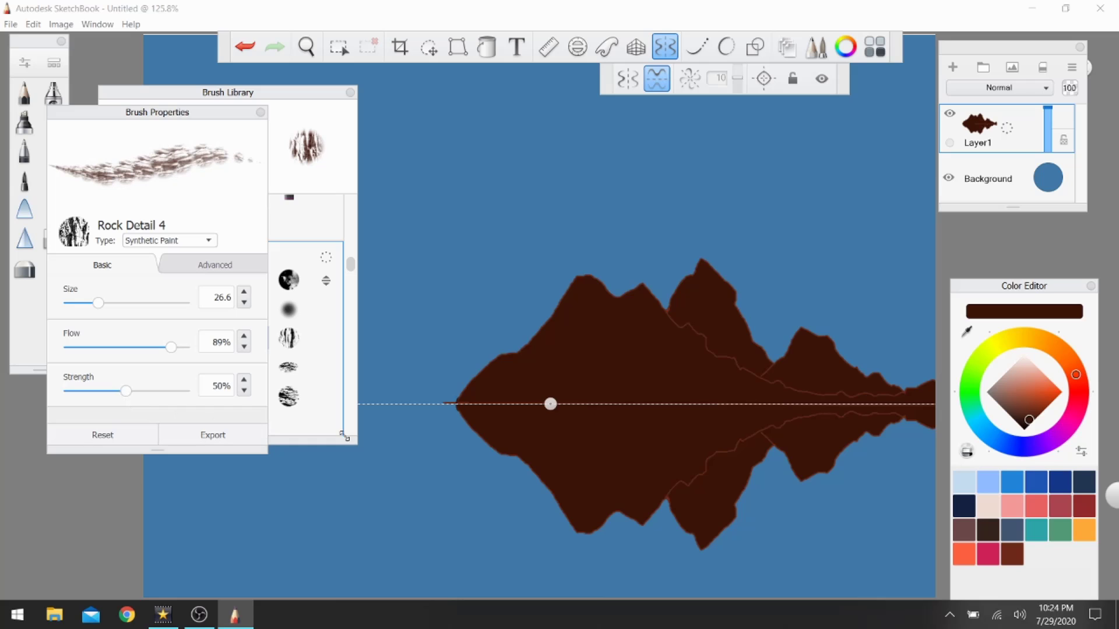
{"action": "left_click_drag", "start_coordinate": [1030, 421], "coordinate": [1037, 406]}
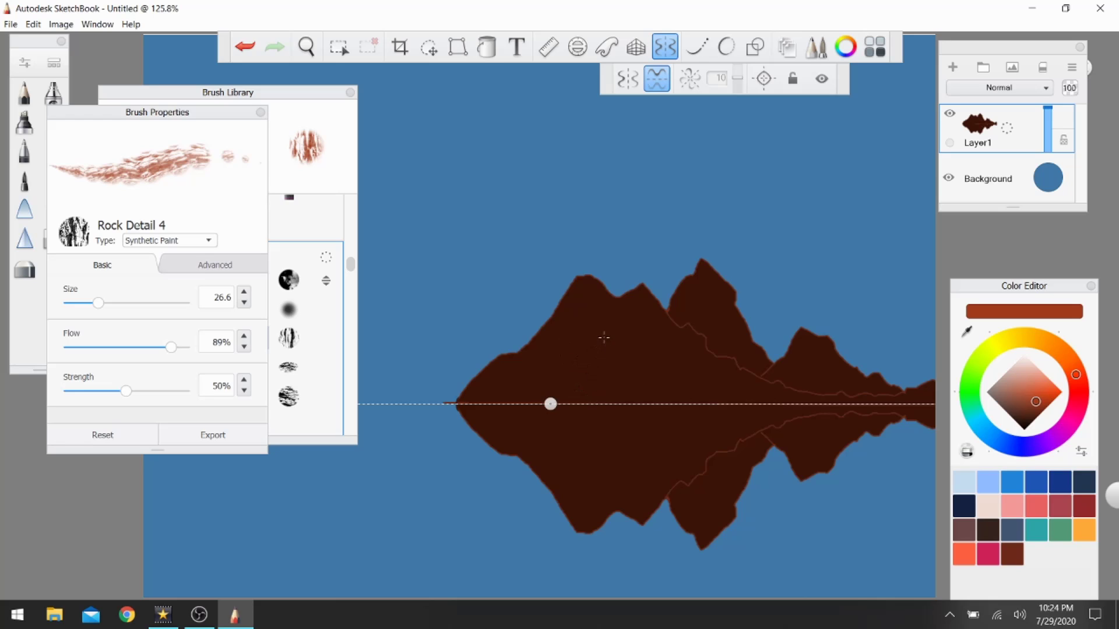
- Paint mirrored reddish-brown rock texture down the right-hand slopes of the large mountain and the tall peak behind it
{"action": "mouse_move", "coordinate": [635, 309]}
{"action": "left_mouse_down"}
{"action": "mouse_move", "coordinate": [729, 382]}
{"action": "mouse_move", "coordinate": [778, 389]}
{"action": "left_mouse_up"}
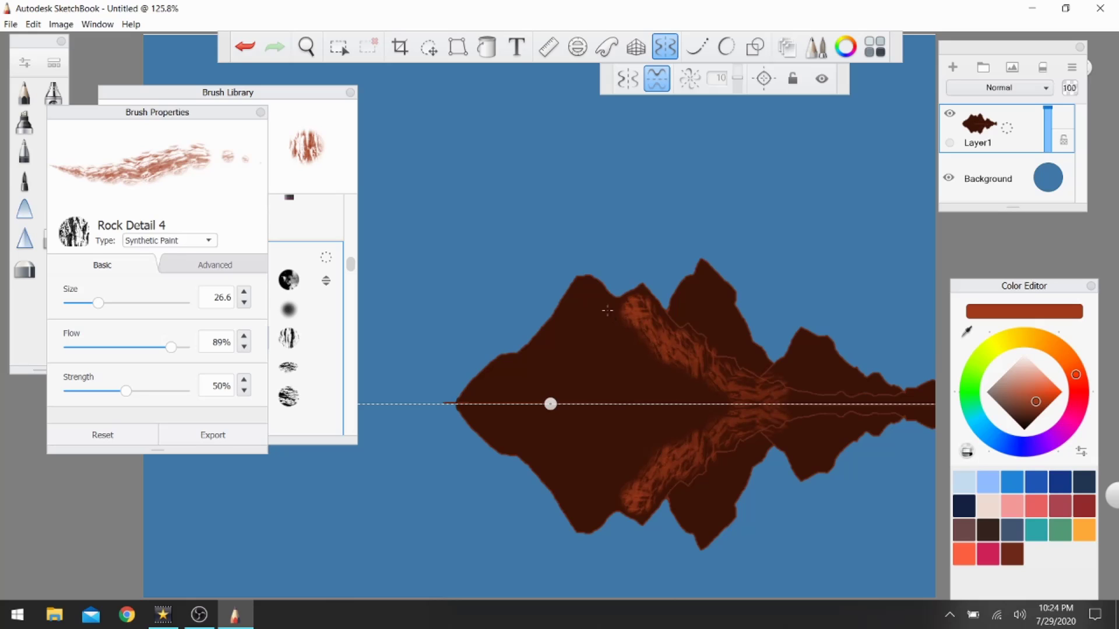
{"action": "mouse_move", "coordinate": [586, 289]}
{"action": "left_mouse_down"}
{"action": "mouse_move", "coordinate": [631, 358]}
{"action": "mouse_move", "coordinate": [705, 390]}
{"action": "left_mouse_up"}
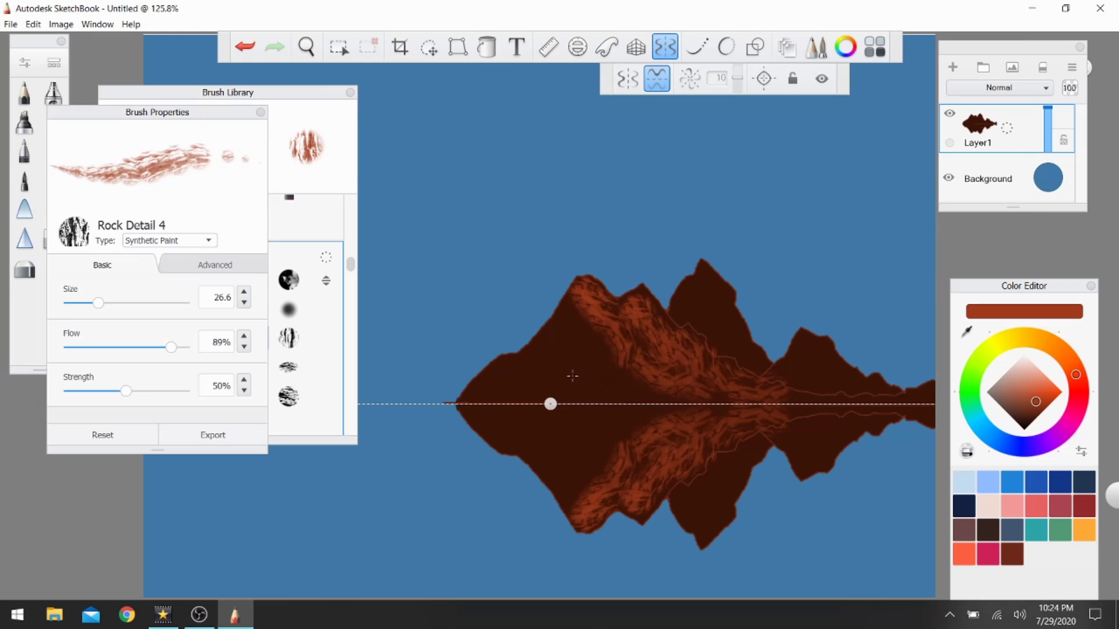
{"action": "left_click_drag", "start_coordinate": [704, 271], "coordinate": [752, 357]}
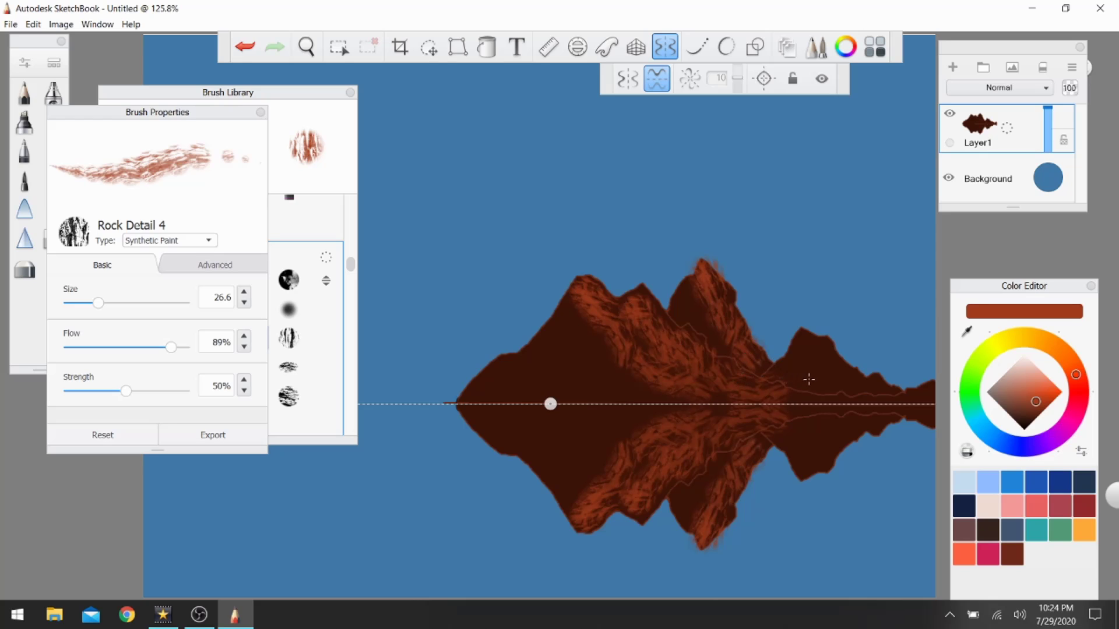
- Reduce the brush size to 12.4 and paint reddish-brown rock texture down the right slope of the smaller peak
{"action": "left_click_drag", "start_coordinate": [803, 340], "coordinate": [857, 382]}
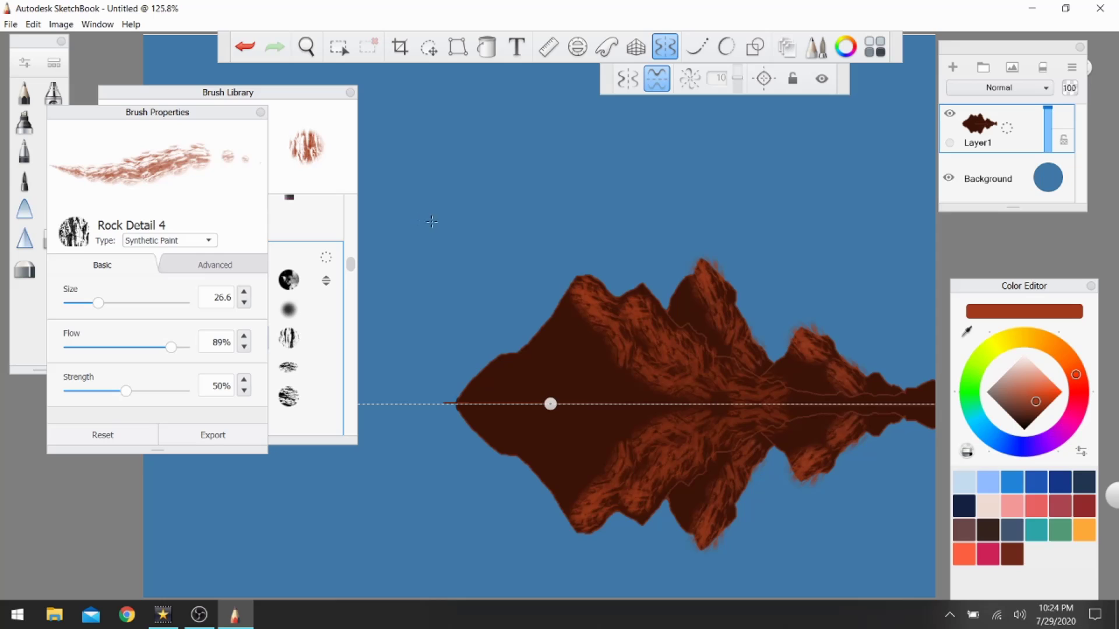
{"action": "left_click", "coordinate": [255, 55]}
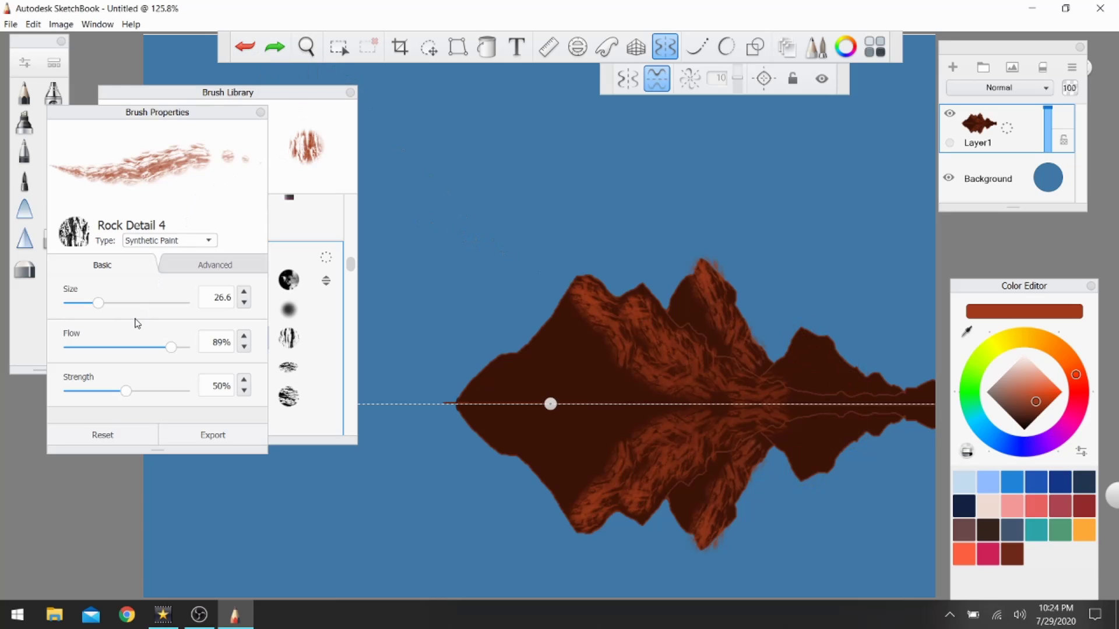
{"action": "left_click", "coordinate": [102, 303]}
{"action": "left_click_drag", "start_coordinate": [104, 308], "coordinate": [85, 311]}
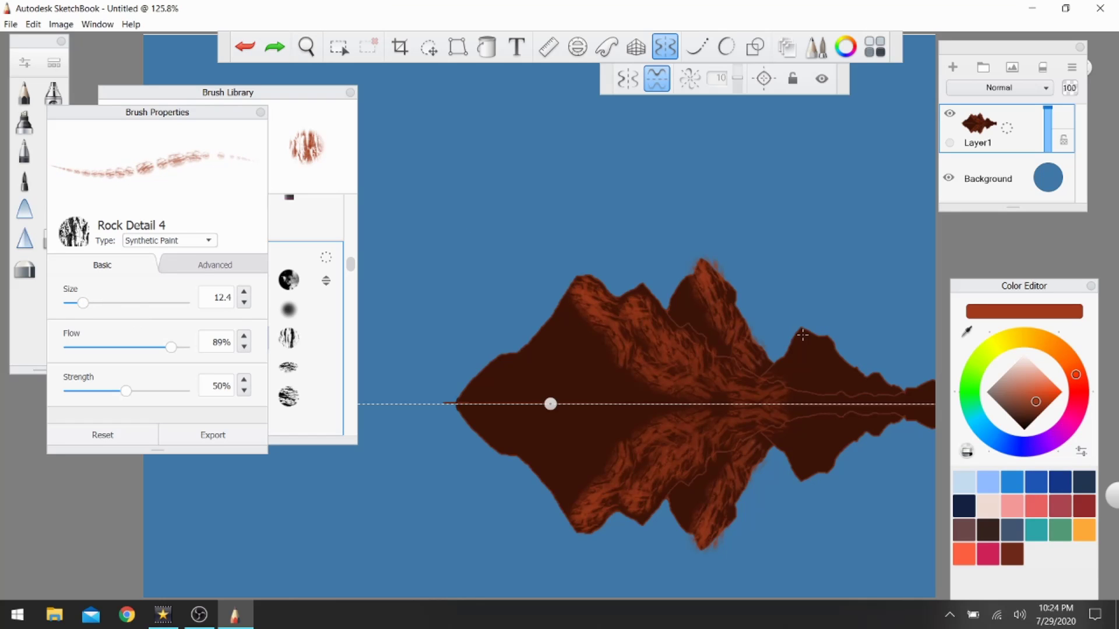
{"action": "left_click_drag", "start_coordinate": [810, 340], "coordinate": [889, 392]}
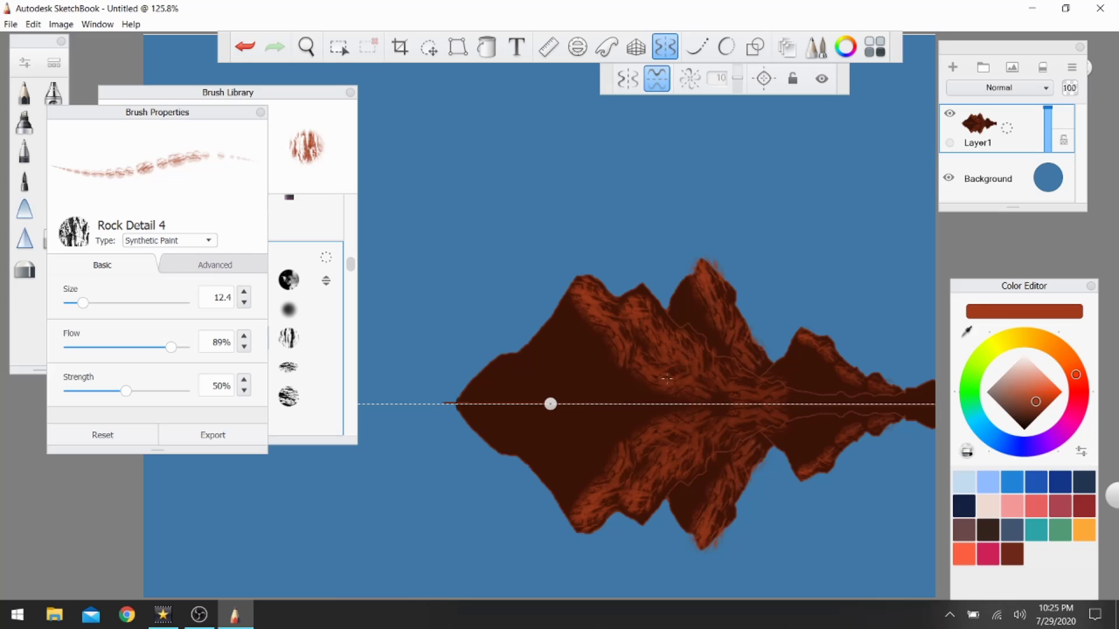
- Add small reddish-brown rock patches to the large mountain's dark left side and the smaller peak, then close the brush properties
{"action": "mouse_move", "coordinate": [558, 358]}
{"action": "left_mouse_down"}
{"action": "mouse_move", "coordinate": [605, 386]}
{"action": "mouse_move", "coordinate": [644, 389]}
{"action": "left_mouse_up"}
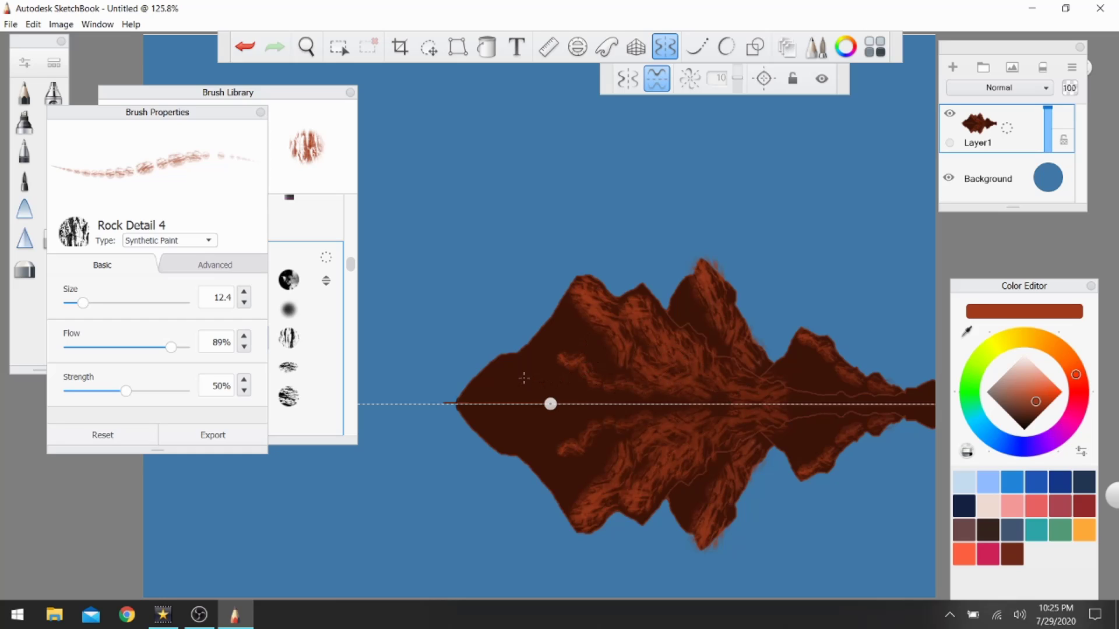
{"action": "left_click_drag", "start_coordinate": [516, 367], "coordinate": [585, 391]}
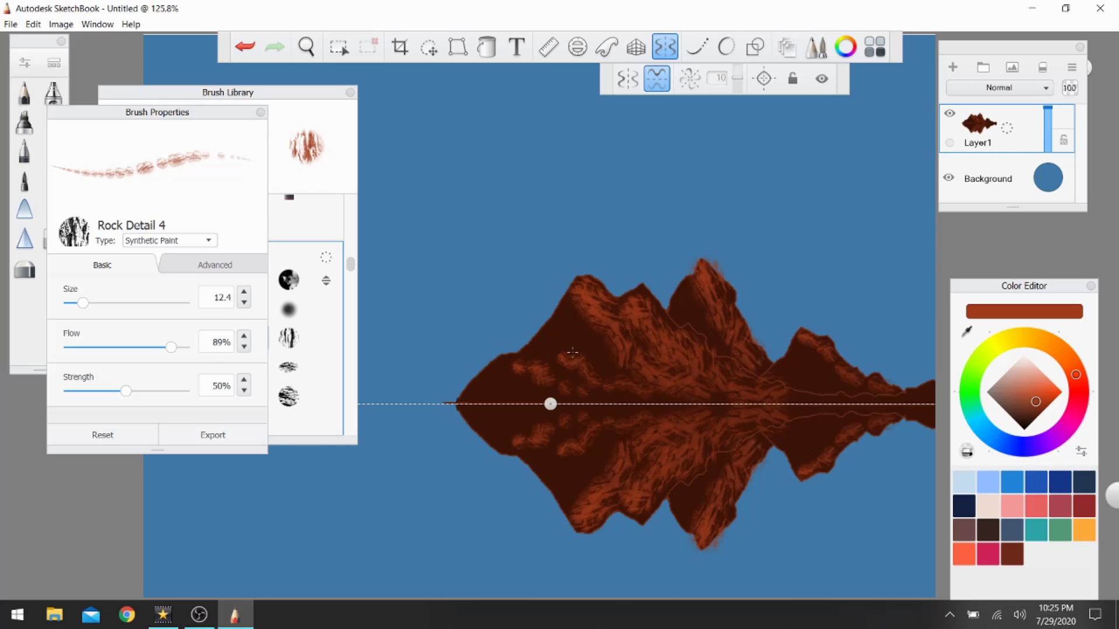
{"action": "left_click_drag", "start_coordinate": [566, 333], "coordinate": [607, 384]}
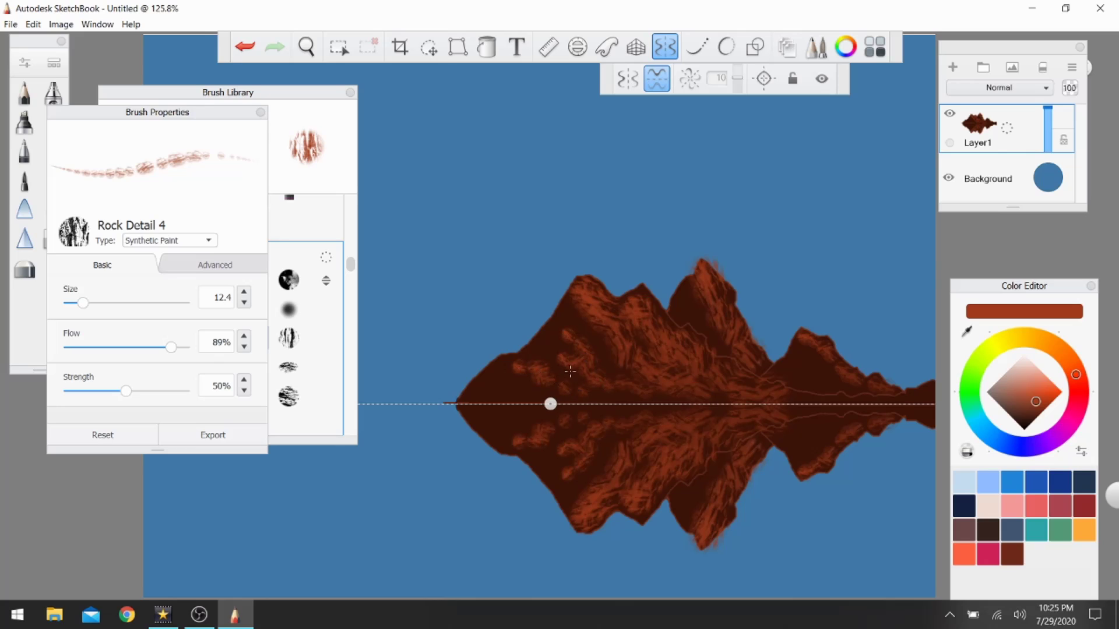
{"action": "left_click_drag", "start_coordinate": [794, 366], "coordinate": [813, 376]}
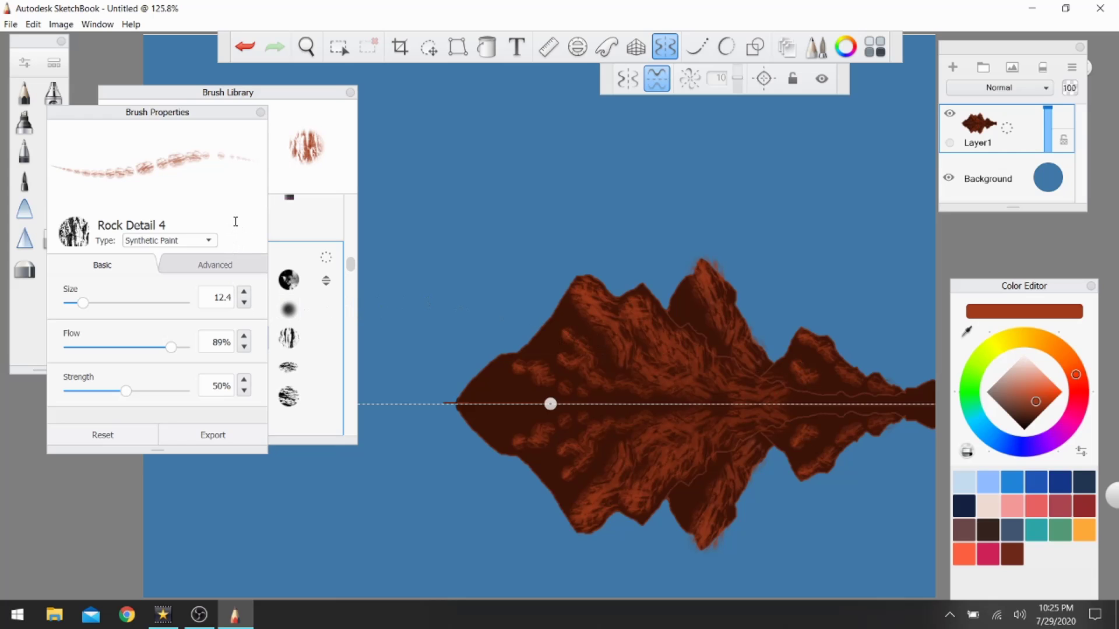
{"action": "left_click", "coordinate": [260, 112]}
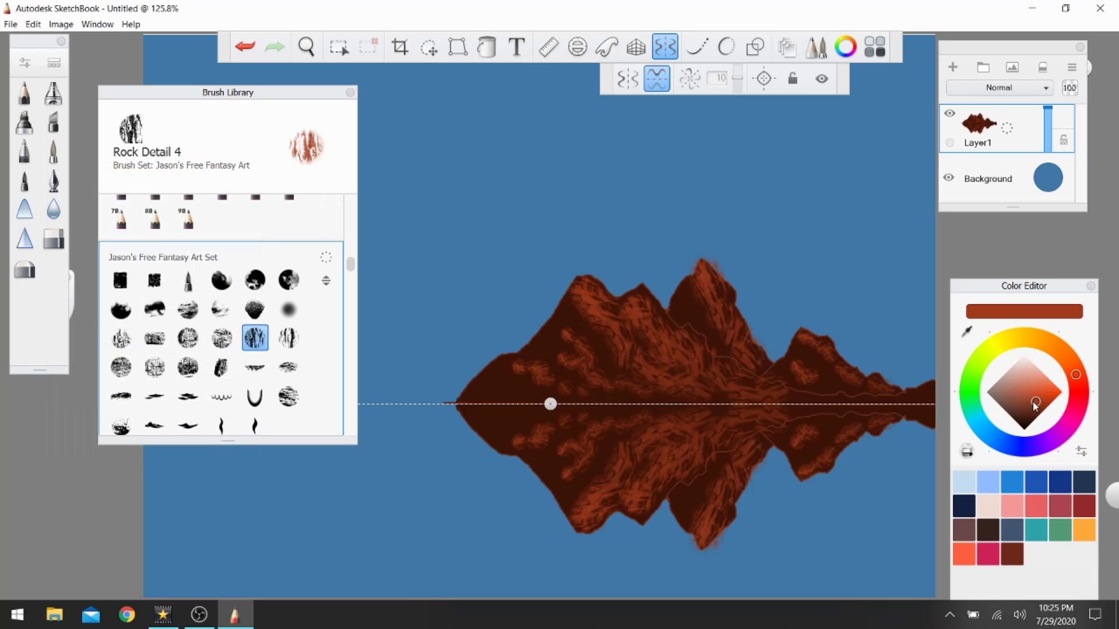
- Change the brush color to dark green and paint mirrored vegetation patches along the large mountain's left slope down to its tip
{"action": "left_click", "coordinate": [973, 404]}
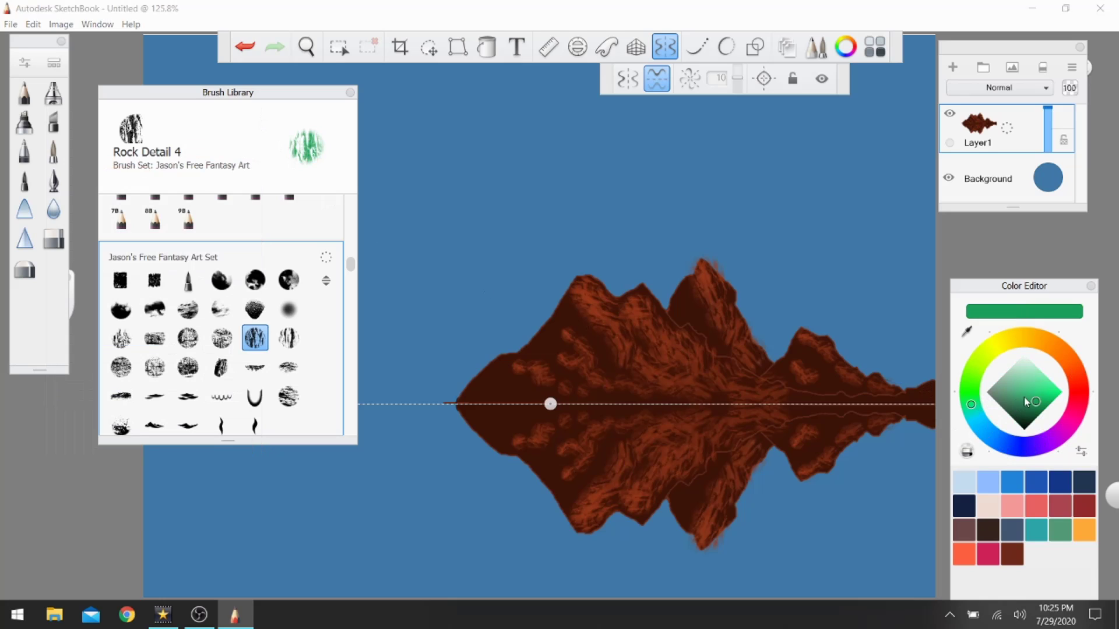
{"action": "left_click_drag", "start_coordinate": [1035, 402], "coordinate": [1039, 414]}
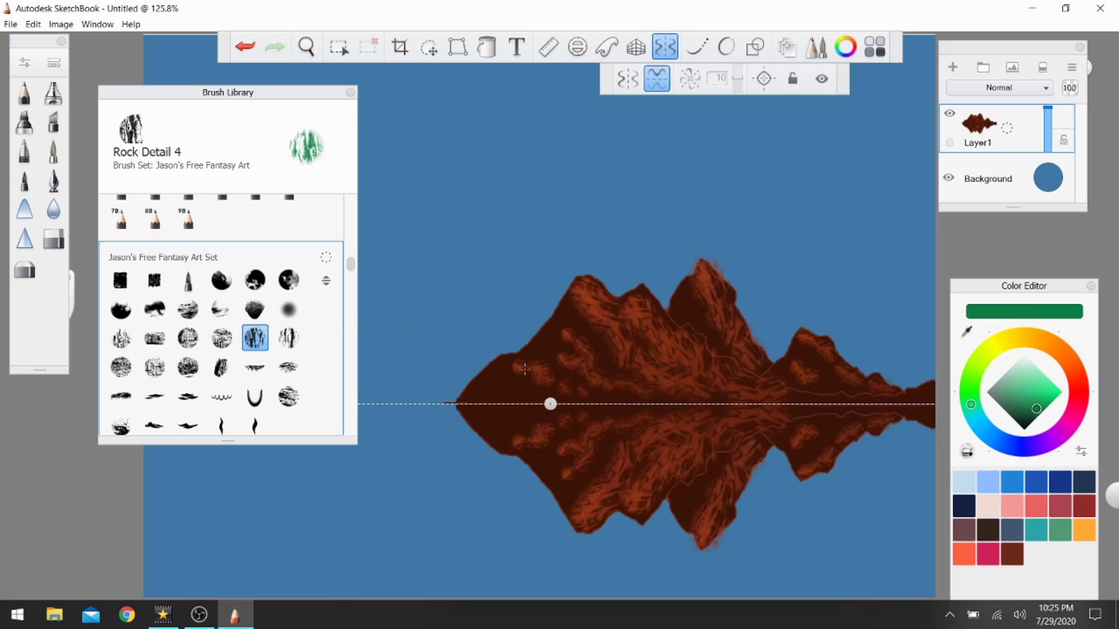
{"action": "mouse_move", "coordinate": [565, 314]}
{"action": "left_mouse_down"}
{"action": "mouse_move", "coordinate": [518, 354]}
{"action": "mouse_move", "coordinate": [567, 351]}
{"action": "mouse_move", "coordinate": [542, 356]}
{"action": "left_mouse_up"}
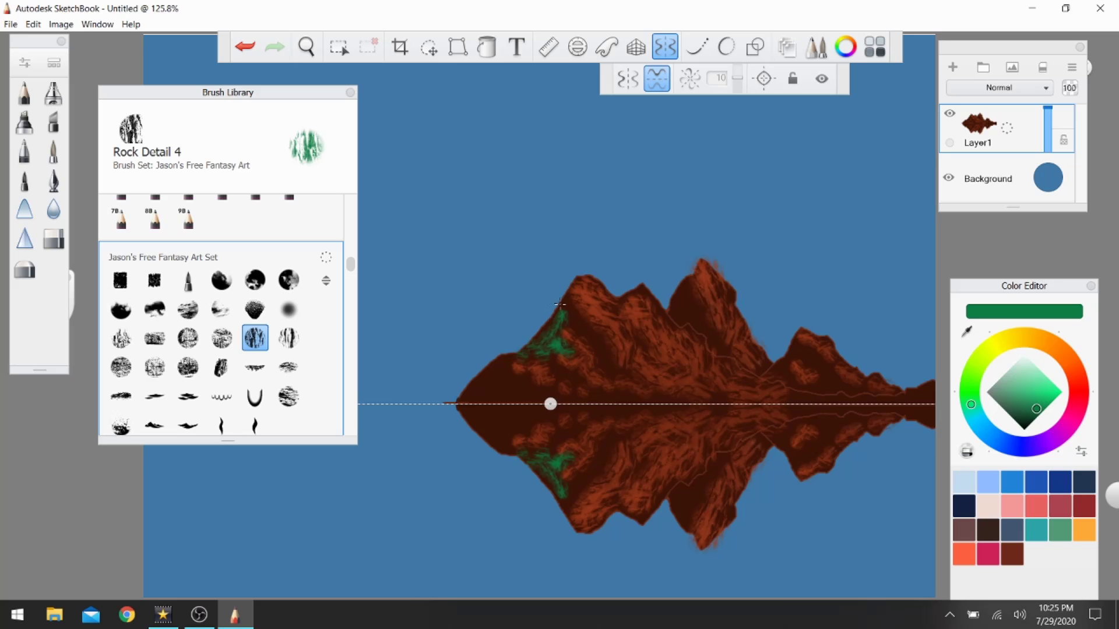
{"action": "mouse_move", "coordinate": [567, 301]}
{"action": "left_mouse_down"}
{"action": "mouse_move", "coordinate": [568, 328]}
{"action": "mouse_move", "coordinate": [585, 320]}
{"action": "mouse_move", "coordinate": [574, 334]}
{"action": "left_mouse_up"}
{"action": "mouse_move", "coordinate": [511, 354]}
{"action": "left_mouse_down"}
{"action": "mouse_move", "coordinate": [484, 385]}
{"action": "mouse_move", "coordinate": [514, 376]}
{"action": "mouse_move", "coordinate": [491, 390]}
{"action": "mouse_move", "coordinate": [524, 382]}
{"action": "mouse_move", "coordinate": [514, 390]}
{"action": "left_mouse_up"}
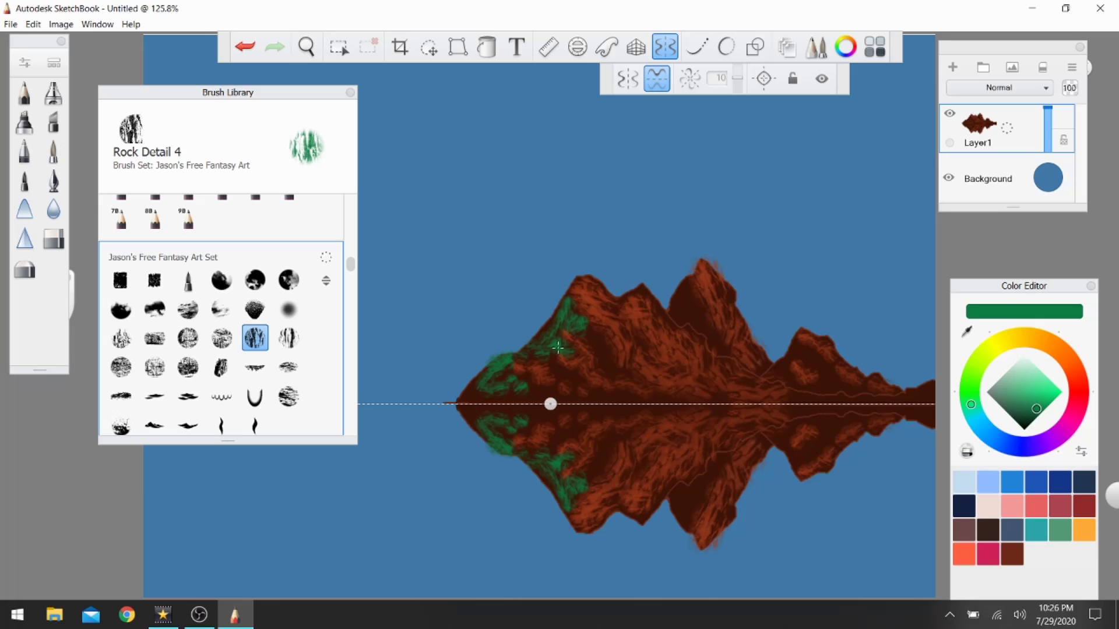
{"action": "left_click_drag", "start_coordinate": [559, 366], "coordinate": [533, 360]}
{"action": "mouse_move", "coordinate": [537, 360]}
{"action": "left_mouse_down"}
{"action": "mouse_move", "coordinate": [498, 368]}
{"action": "mouse_move", "coordinate": [471, 393]}
{"action": "left_mouse_up"}
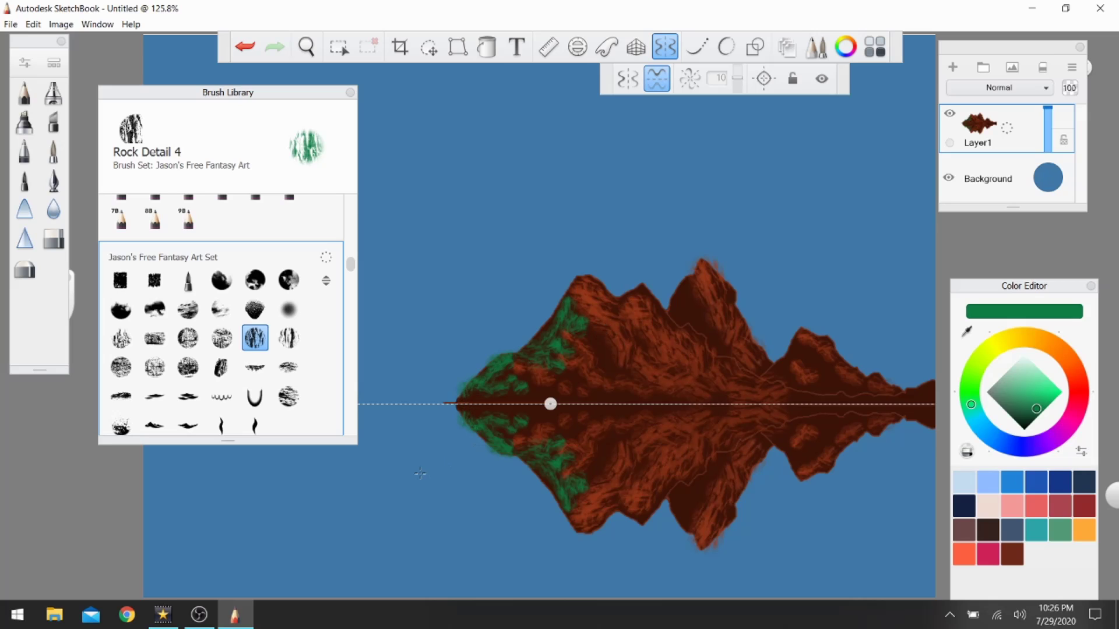
- Paint green vegetation on the mountain tops, the left sides of the rear peaks, the low far-right ridge and along the waterline
{"action": "left_click_drag", "start_coordinate": [588, 279], "coordinate": [579, 287]}
{"action": "mouse_move", "coordinate": [695, 275]}
{"action": "left_mouse_down"}
{"action": "mouse_move", "coordinate": [671, 314]}
{"action": "mouse_move", "coordinate": [694, 295]}
{"action": "mouse_move", "coordinate": [694, 321]}
{"action": "left_mouse_up"}
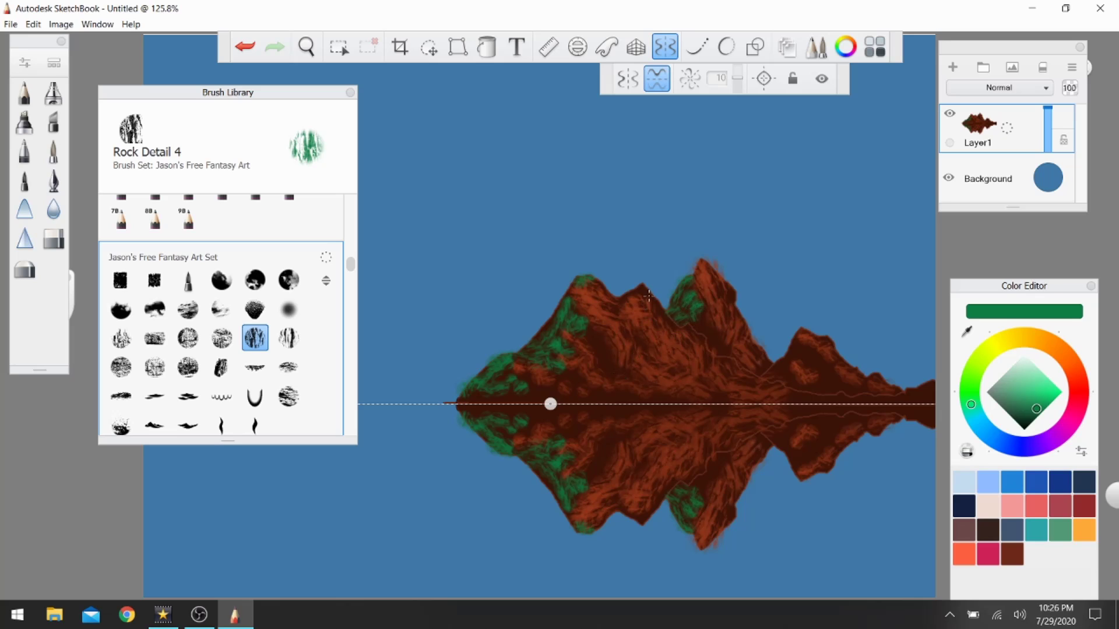
{"action": "left_click_drag", "start_coordinate": [641, 287], "coordinate": [625, 299]}
{"action": "mouse_move", "coordinate": [799, 333]}
{"action": "left_mouse_down"}
{"action": "mouse_move", "coordinate": [773, 374]}
{"action": "mouse_move", "coordinate": [810, 350]}
{"action": "mouse_move", "coordinate": [787, 386]}
{"action": "mouse_move", "coordinate": [820, 359]}
{"action": "mouse_move", "coordinate": [810, 364]}
{"action": "mouse_move", "coordinate": [835, 369]}
{"action": "mouse_move", "coordinate": [822, 378]}
{"action": "mouse_move", "coordinate": [830, 390]}
{"action": "mouse_move", "coordinate": [879, 375]}
{"action": "mouse_move", "coordinate": [937, 397]}
{"action": "mouse_move", "coordinate": [931, 387]}
{"action": "mouse_move", "coordinate": [855, 389]}
{"action": "mouse_move", "coordinate": [746, 405]}
{"action": "mouse_move", "coordinate": [702, 378]}
{"action": "mouse_move", "coordinate": [640, 393]}
{"action": "mouse_move", "coordinate": [667, 397]}
{"action": "mouse_move", "coordinate": [463, 398]}
{"action": "left_mouse_up"}
{"action": "mouse_move", "coordinate": [588, 391]}
{"action": "left_mouse_down"}
{"action": "mouse_move", "coordinate": [601, 383]}
{"action": "mouse_move", "coordinate": [580, 385]}
{"action": "mouse_move", "coordinate": [582, 394]}
{"action": "left_mouse_up"}
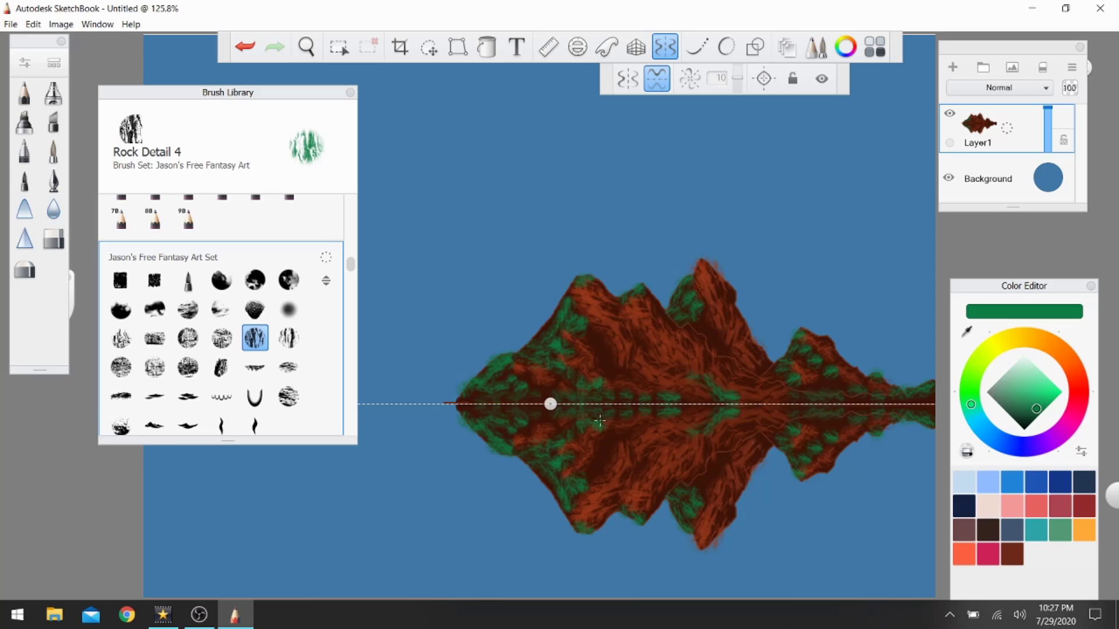
- Dab scattered green patches onto the rocky mid-slopes of the large mountain and the tall peak behind it
{"action": "mouse_move", "coordinate": [612, 358]}
{"action": "left_mouse_down"}
{"action": "mouse_move", "coordinate": [599, 342]}
{"action": "mouse_move", "coordinate": [637, 375]}
{"action": "mouse_move", "coordinate": [642, 342]}
{"action": "mouse_move", "coordinate": [646, 358]}
{"action": "left_mouse_up"}
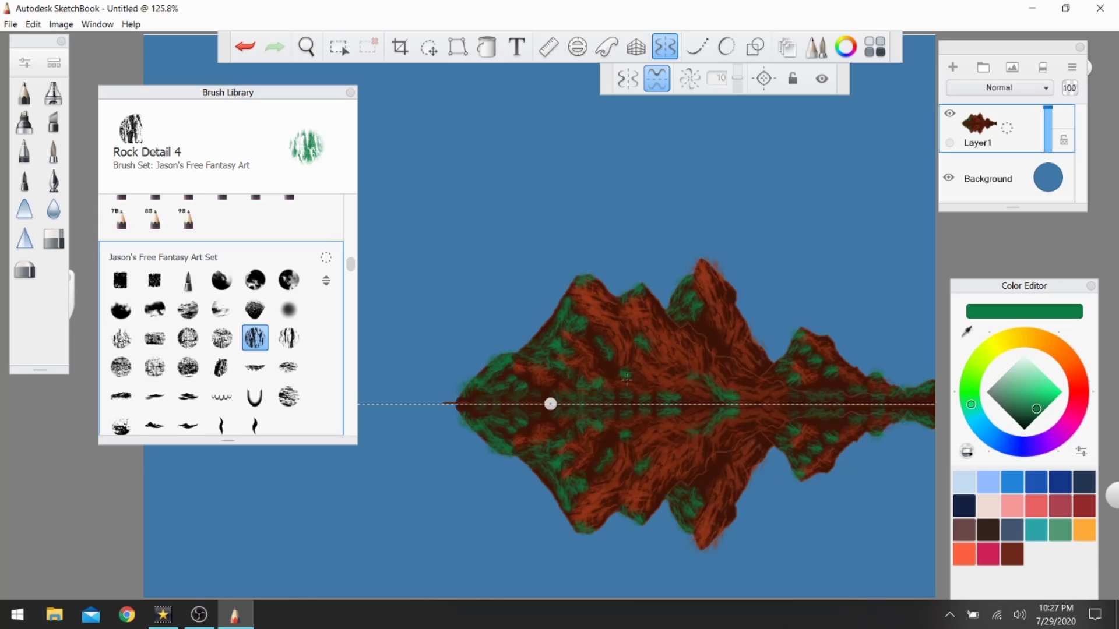
{"action": "left_click_drag", "start_coordinate": [715, 339], "coordinate": [720, 348]}
{"action": "left_click", "coordinate": [702, 327]}
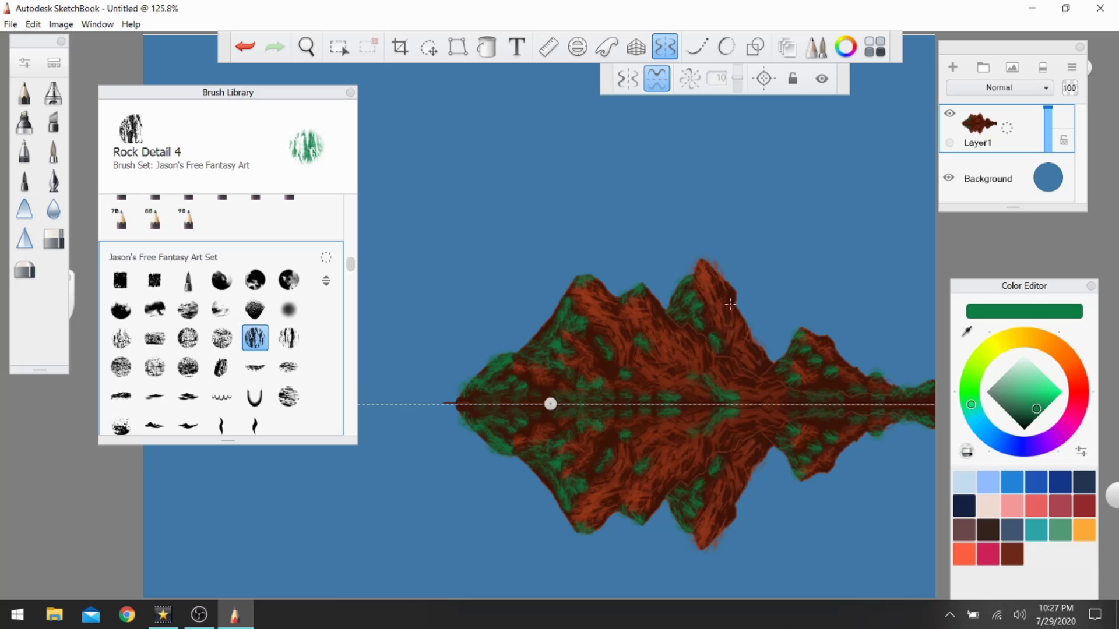
- Dab a few green patches onto the right slope of the tall peak behind the large mountain
{"action": "left_click", "coordinate": [729, 319]}
{"action": "left_click_drag", "start_coordinate": [749, 342], "coordinate": [757, 350]}
- Switch to the Feathery brush from the Shape set and paint green grass tufts around the large mountain's left tip
{"action": "mouse_move", "coordinate": [245, 100]}
{"action": "left_mouse_down"}
{"action": "mouse_move", "coordinate": [224, 102]}
{"action": "mouse_move", "coordinate": [192, 59]}
{"action": "left_mouse_up"}
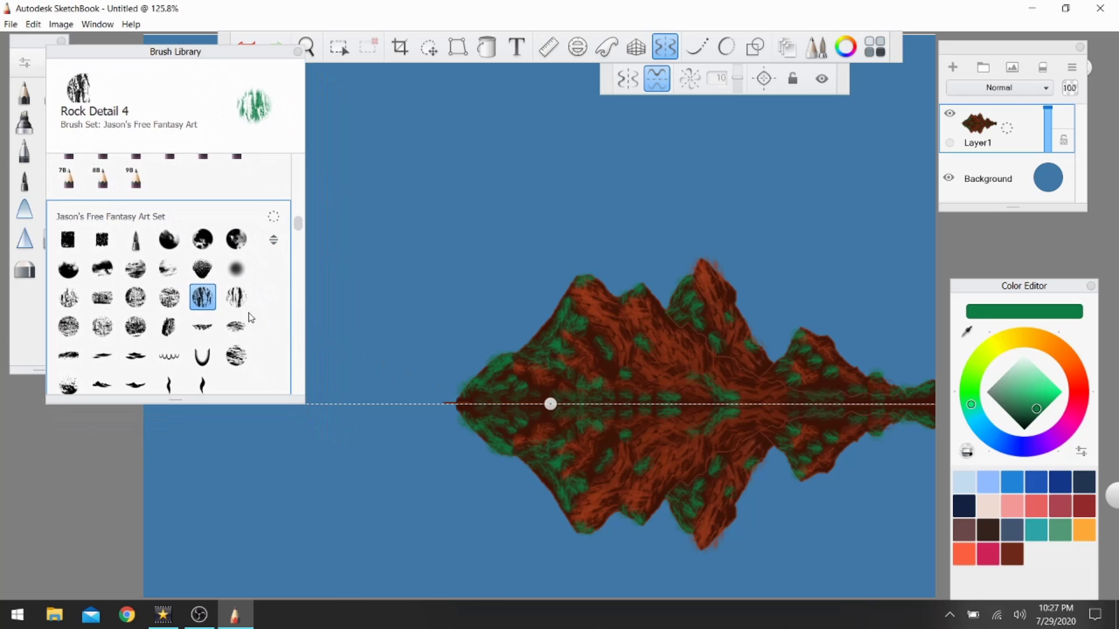
{"action": "scroll", "coordinate": [169, 325], "scroll_direction": "up", "scroll_amount": 4}
{"action": "scroll", "coordinate": [169, 325], "scroll_direction": "up", "scroll_amount": 8}
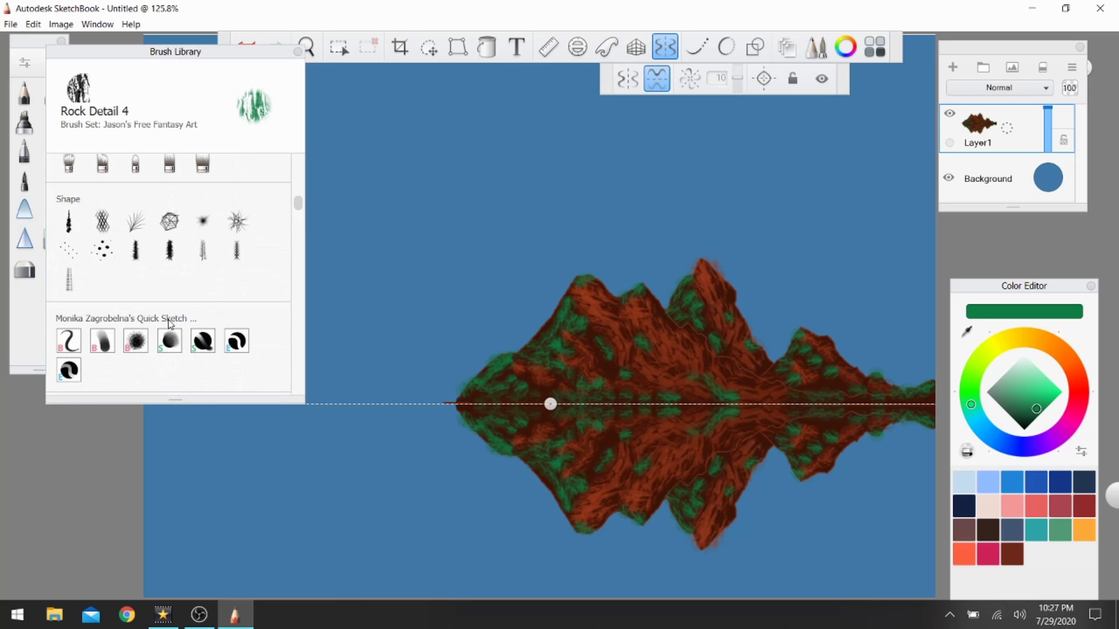
{"action": "scroll", "coordinate": [169, 324], "scroll_direction": "up", "scroll_amount": 1}
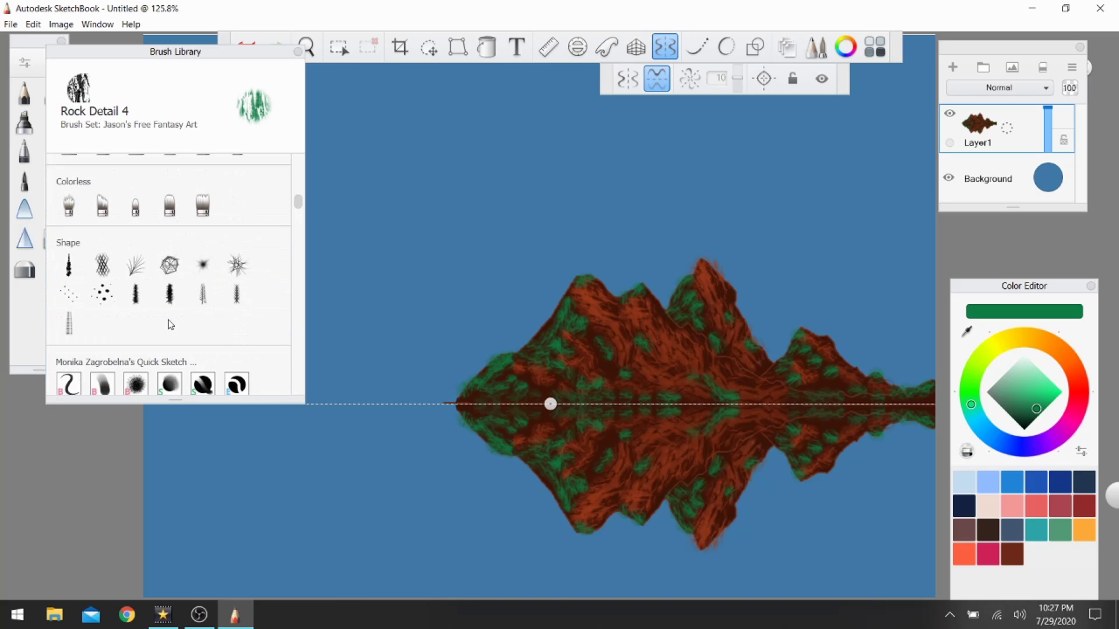
{"action": "left_click", "coordinate": [134, 265]}
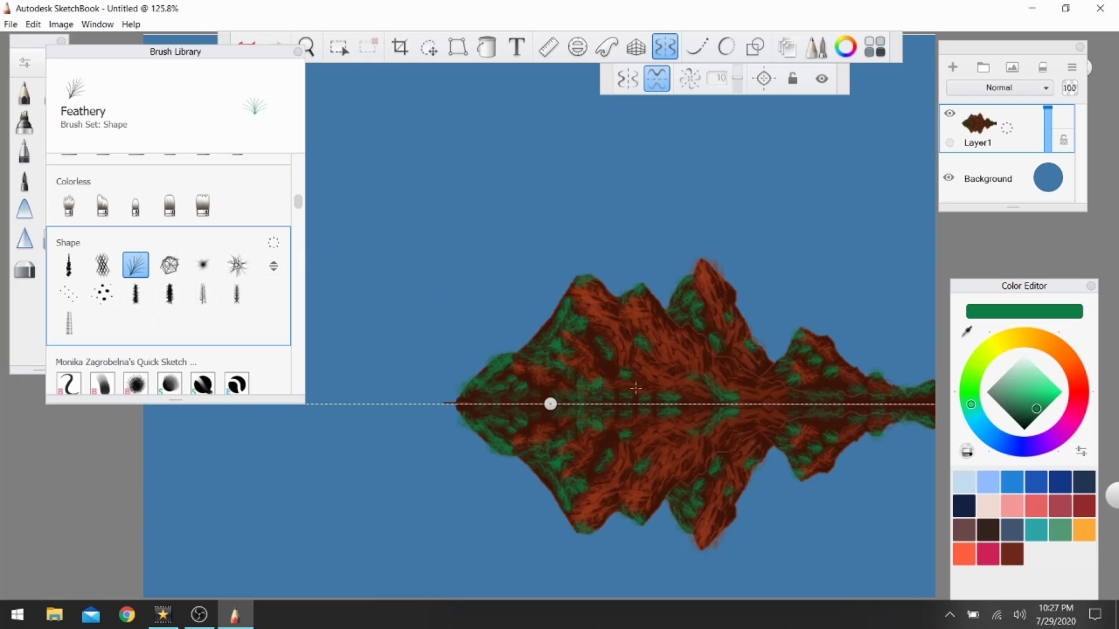
{"action": "left_click_drag", "start_coordinate": [630, 395], "coordinate": [634, 387]}
{"action": "left_click_drag", "start_coordinate": [508, 391], "coordinate": [472, 392]}
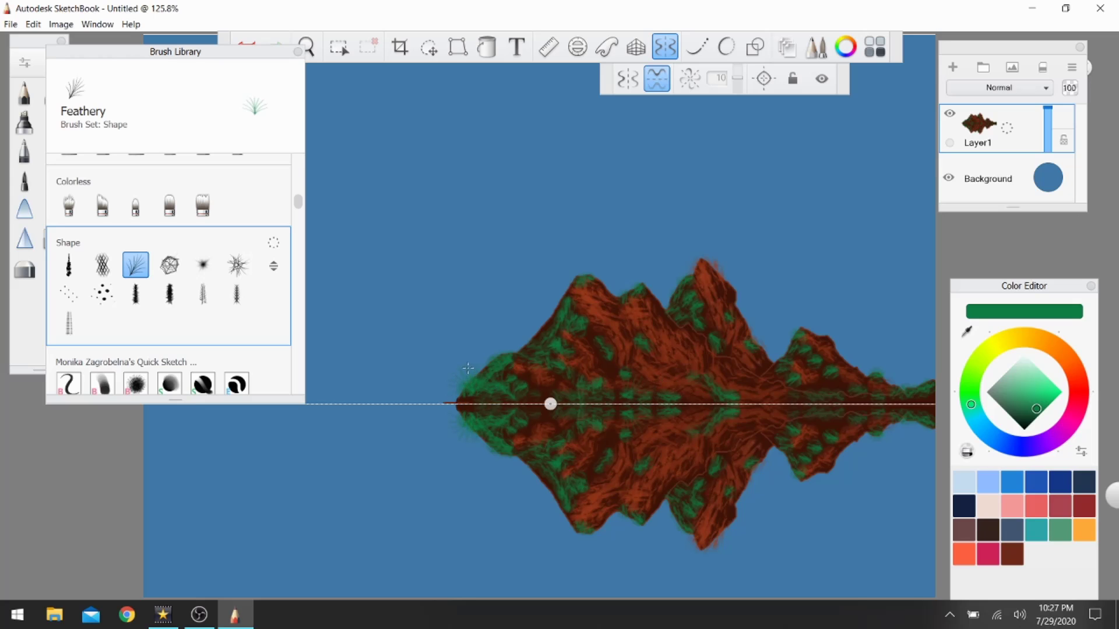
{"action": "mouse_move", "coordinate": [472, 371]}
{"action": "left_mouse_down"}
{"action": "mouse_move", "coordinate": [461, 389]}
{"action": "mouse_move", "coordinate": [447, 383]}
{"action": "mouse_move", "coordinate": [483, 382]}
{"action": "left_mouse_up"}
- Paint feathery green grass along the waterline, the far-right ridge, the gap between the peaks and the tall peak's slope
{"action": "mouse_move", "coordinate": [775, 397]}
{"action": "left_mouse_down"}
{"action": "mouse_move", "coordinate": [741, 398]}
{"action": "mouse_move", "coordinate": [813, 384]}
{"action": "left_mouse_up"}
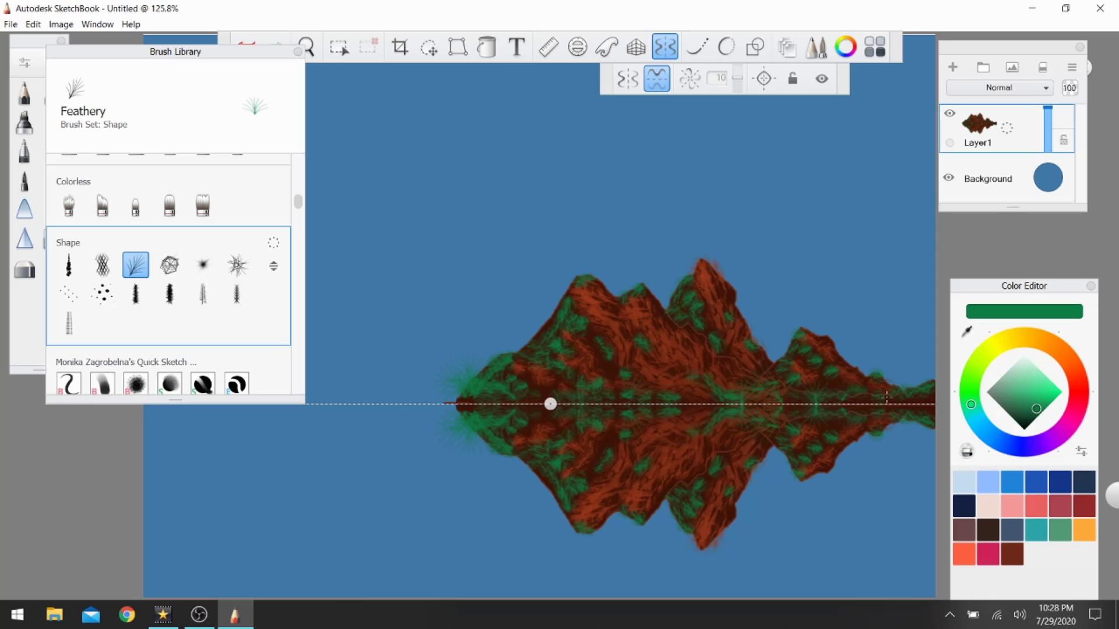
{"action": "left_click_drag", "start_coordinate": [913, 396], "coordinate": [934, 381]}
{"action": "left_click_drag", "start_coordinate": [774, 359], "coordinate": [792, 368]}
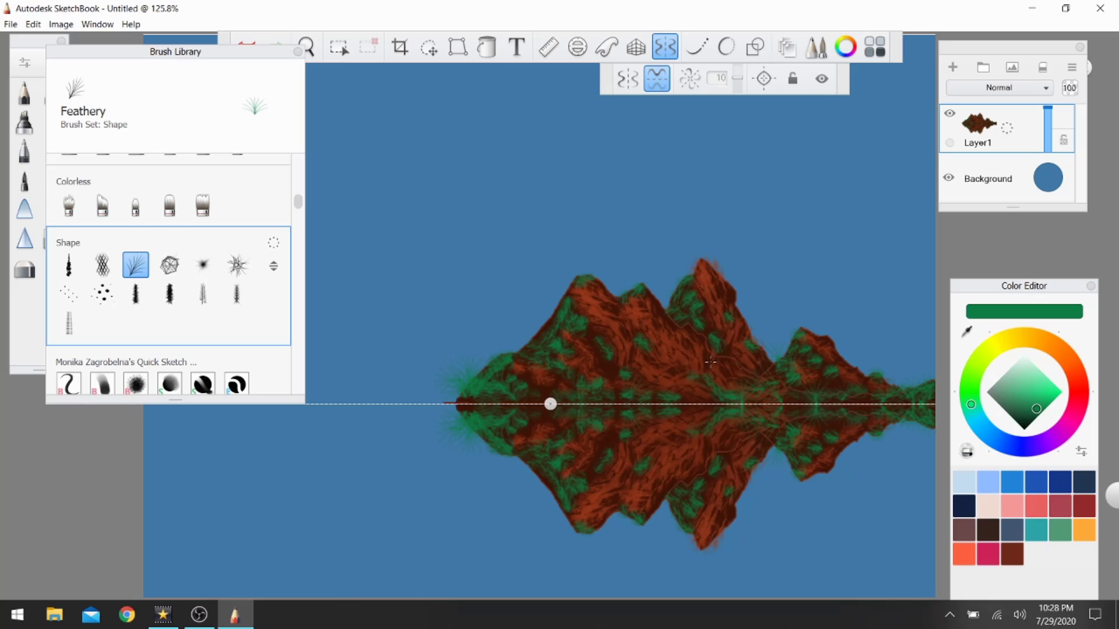
{"action": "left_click_drag", "start_coordinate": [712, 357], "coordinate": [708, 348]}
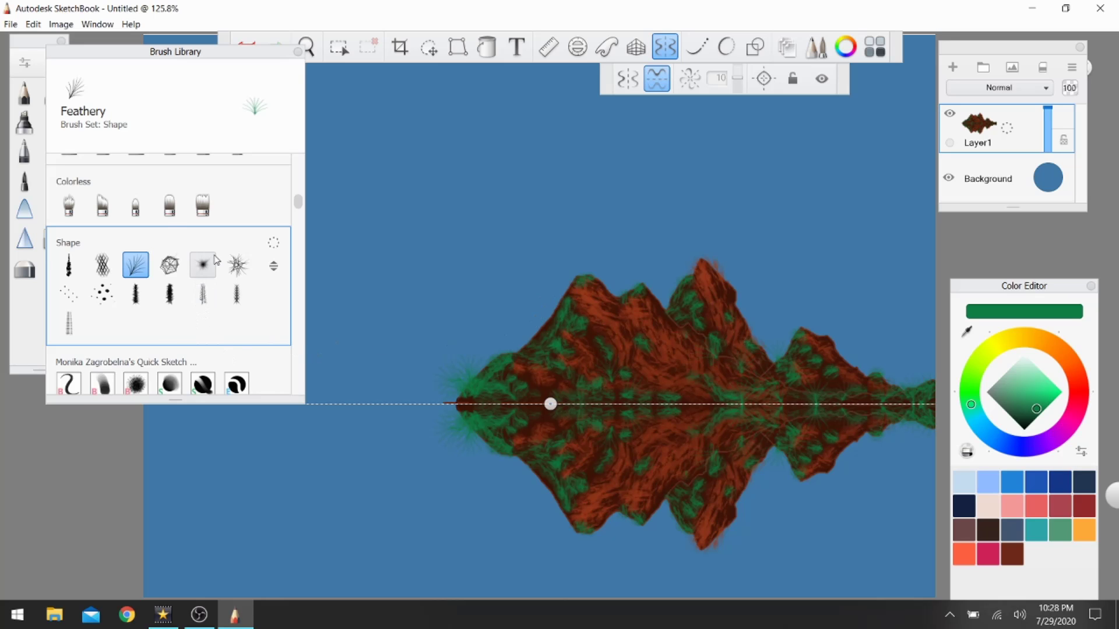
- Darken the brush green and choose the Bouganville Leaves brush from the Giuseppe Set
{"action": "scroll", "coordinate": [210, 265], "scroll_direction": "down", "scroll_amount": 3}
{"action": "scroll", "coordinate": [215, 260], "scroll_direction": "down", "scroll_amount": 10}
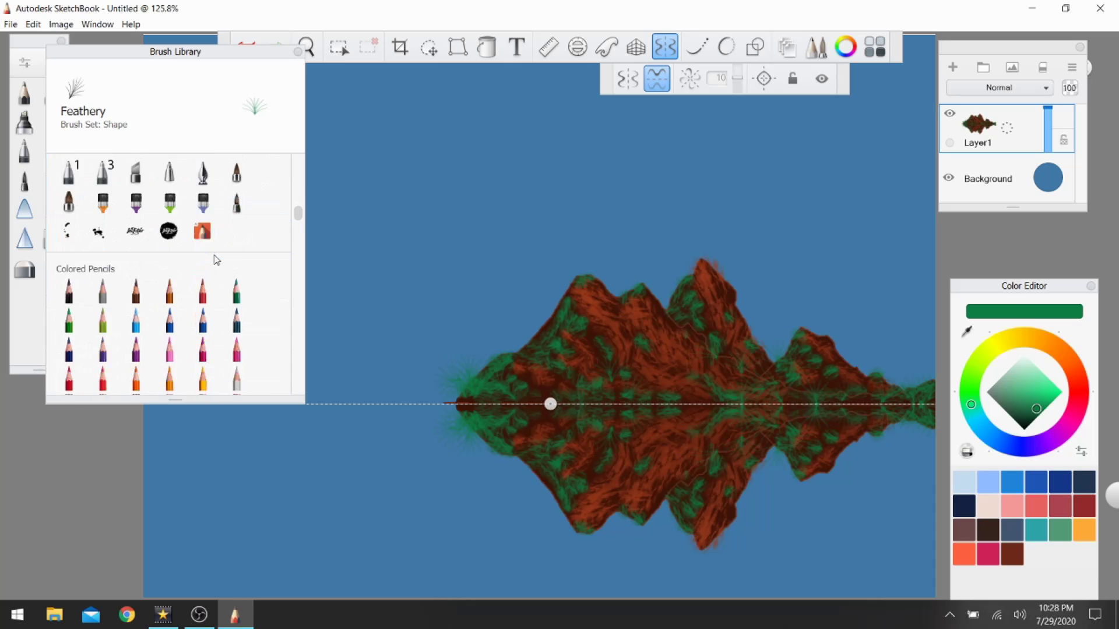
{"action": "scroll", "coordinate": [215, 260], "scroll_direction": "down", "scroll_amount": 2}
{"action": "scroll", "coordinate": [215, 260], "scroll_direction": "down", "scroll_amount": 4}
{"action": "scroll", "coordinate": [215, 260], "scroll_direction": "down", "scroll_amount": 3}
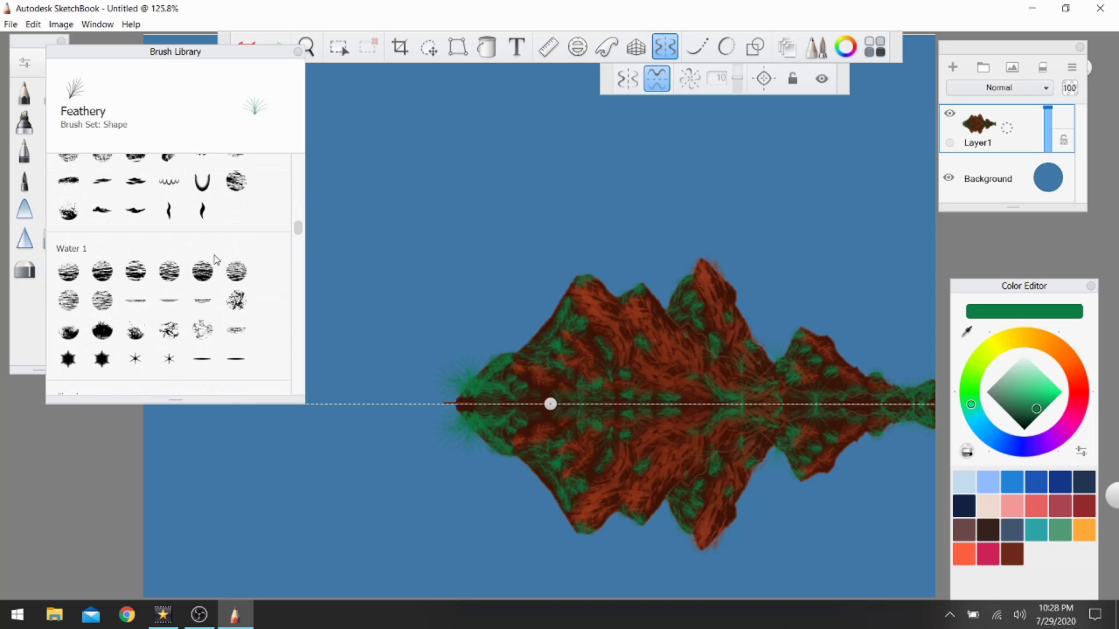
{"action": "scroll", "coordinate": [216, 260], "scroll_direction": "down", "scroll_amount": 6}
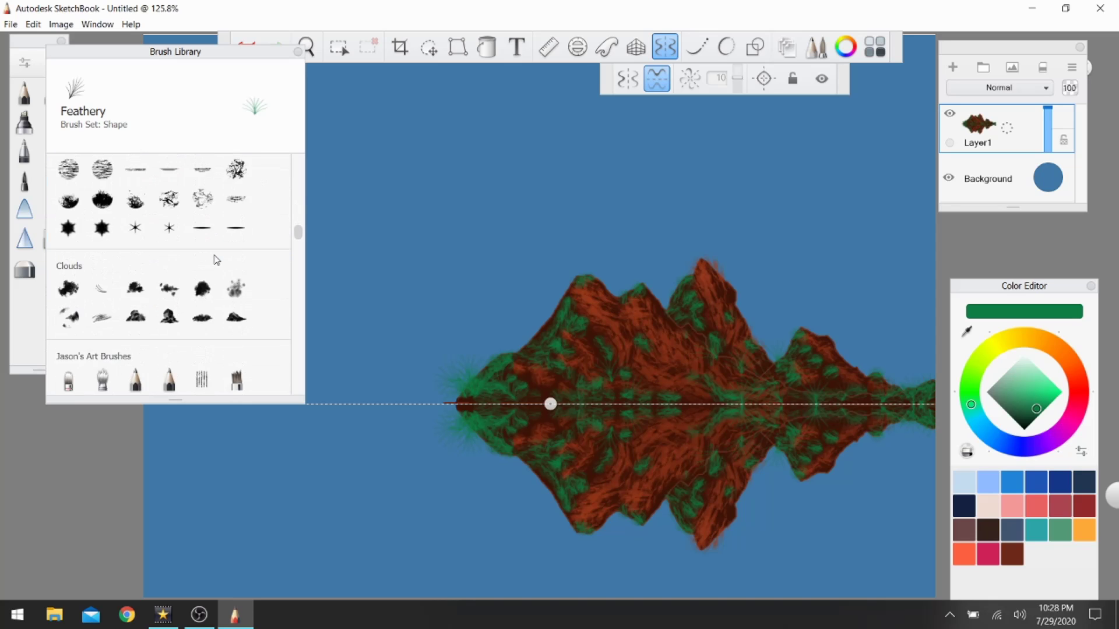
{"action": "scroll", "coordinate": [216, 259], "scroll_direction": "down", "scroll_amount": 2}
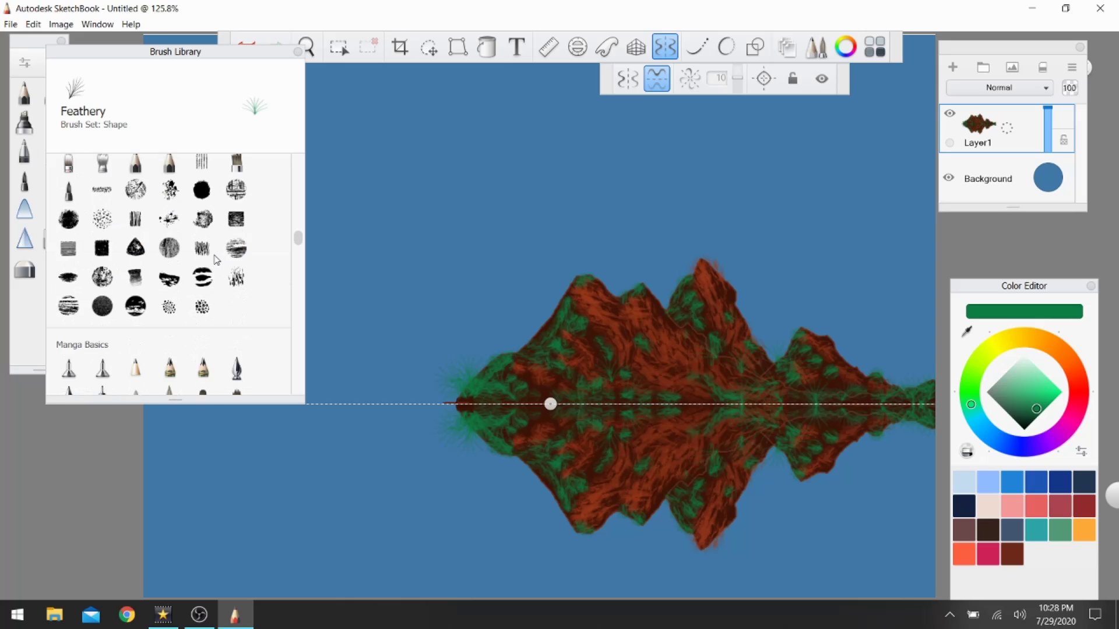
{"action": "scroll", "coordinate": [216, 260], "scroll_direction": "down", "scroll_amount": 5}
{"action": "scroll", "coordinate": [214, 264], "scroll_direction": "down", "scroll_amount": 6}
{"action": "scroll", "coordinate": [214, 263], "scroll_direction": "down", "scroll_amount": 3}
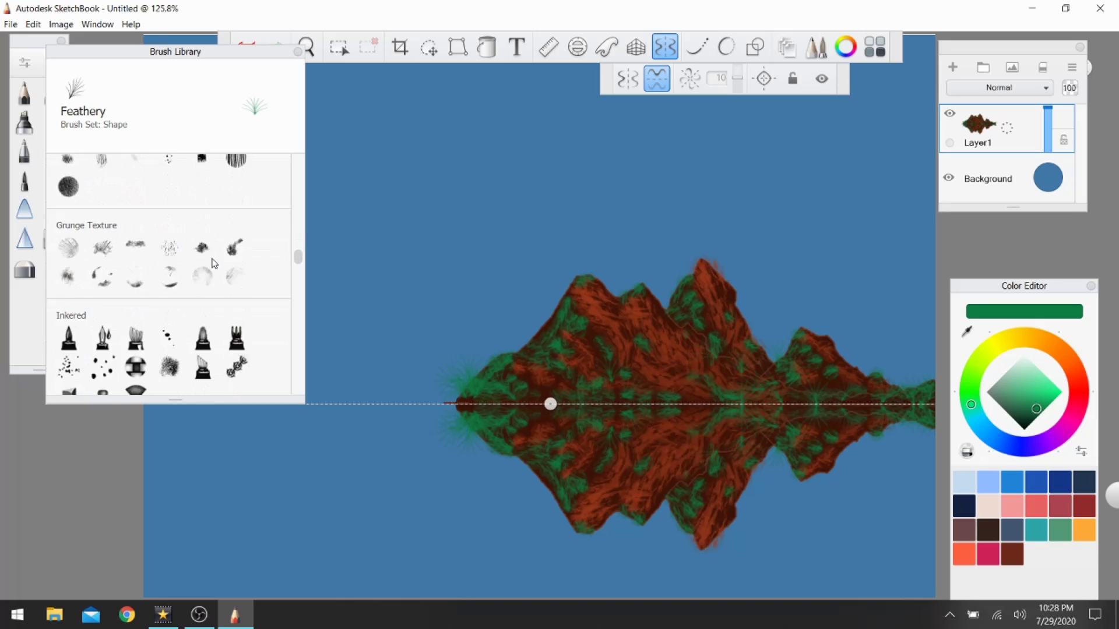
{"action": "scroll", "coordinate": [215, 263], "scroll_direction": "down", "scroll_amount": 7}
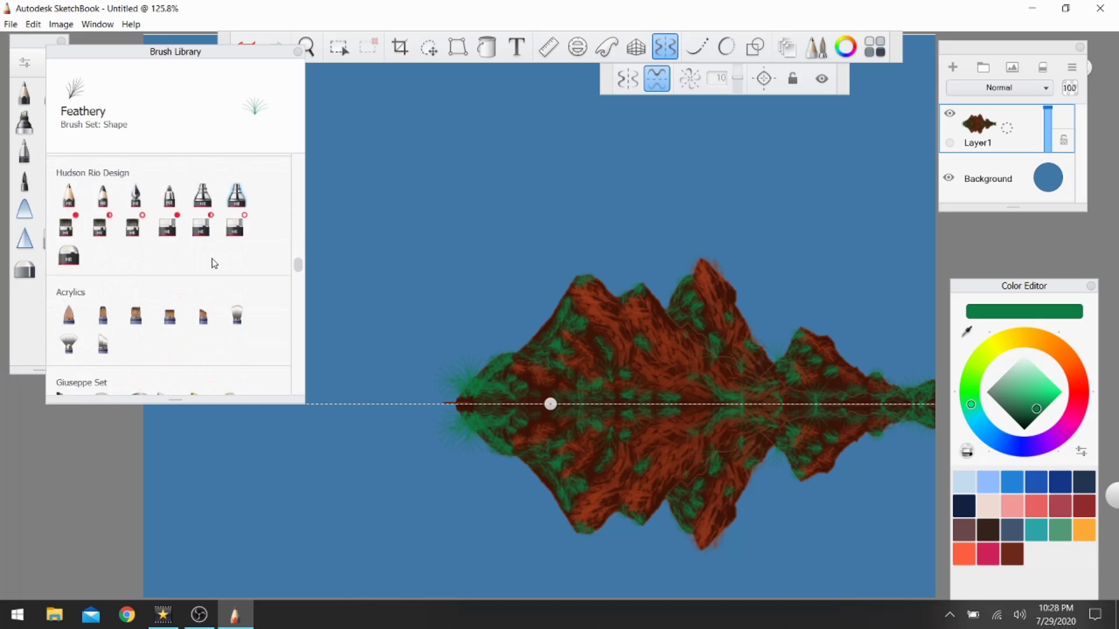
{"action": "scroll", "coordinate": [214, 263], "scroll_direction": "down", "scroll_amount": 1}
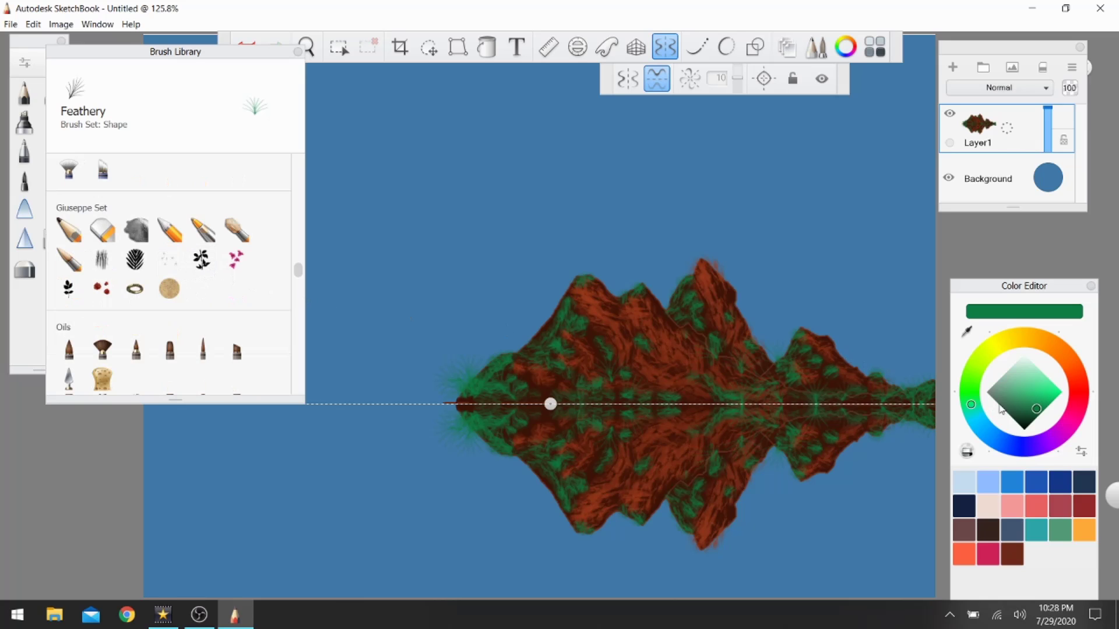
{"action": "left_click_drag", "start_coordinate": [1037, 411], "coordinate": [1021, 417]}
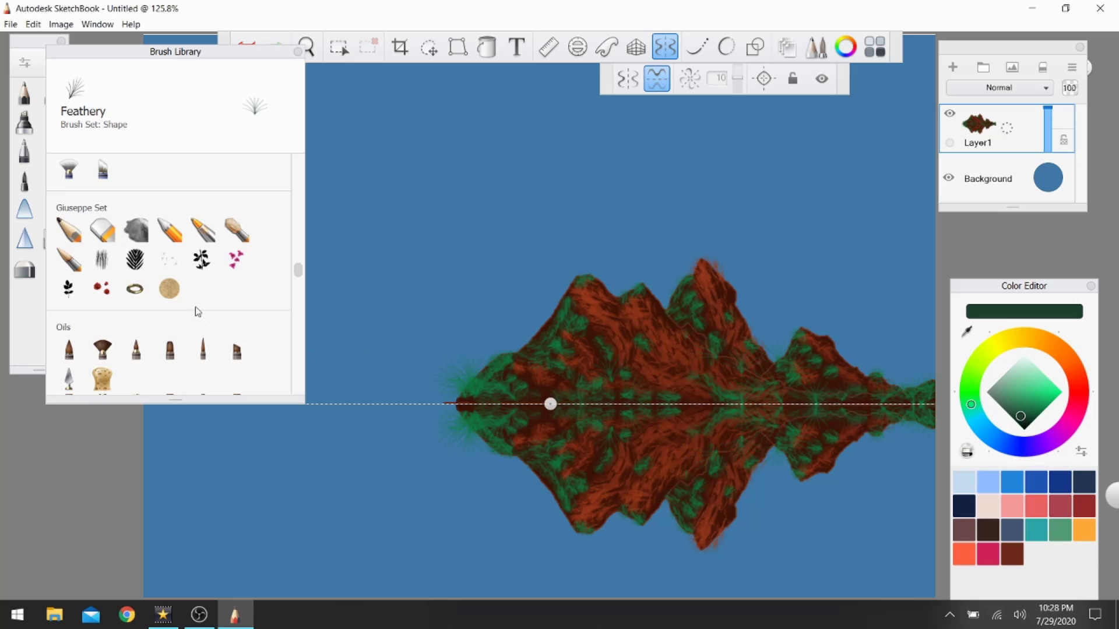
{"action": "left_click", "coordinate": [202, 268]}
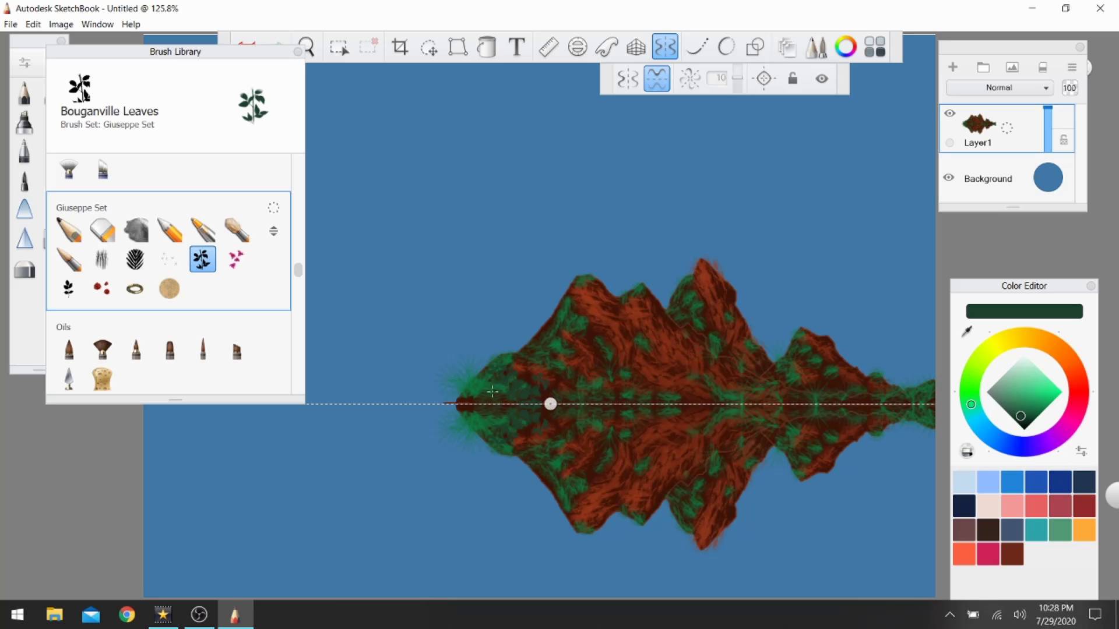
- Paint dark green leaves over the large mountain's left tip, along the waterline and on the low far-right ridge
{"action": "left_click", "coordinate": [466, 382]}
{"action": "mouse_move", "coordinate": [475, 380]}
{"action": "left_mouse_down"}
{"action": "mouse_move", "coordinate": [487, 386]}
{"action": "mouse_move", "coordinate": [489, 349]}
{"action": "left_mouse_up"}
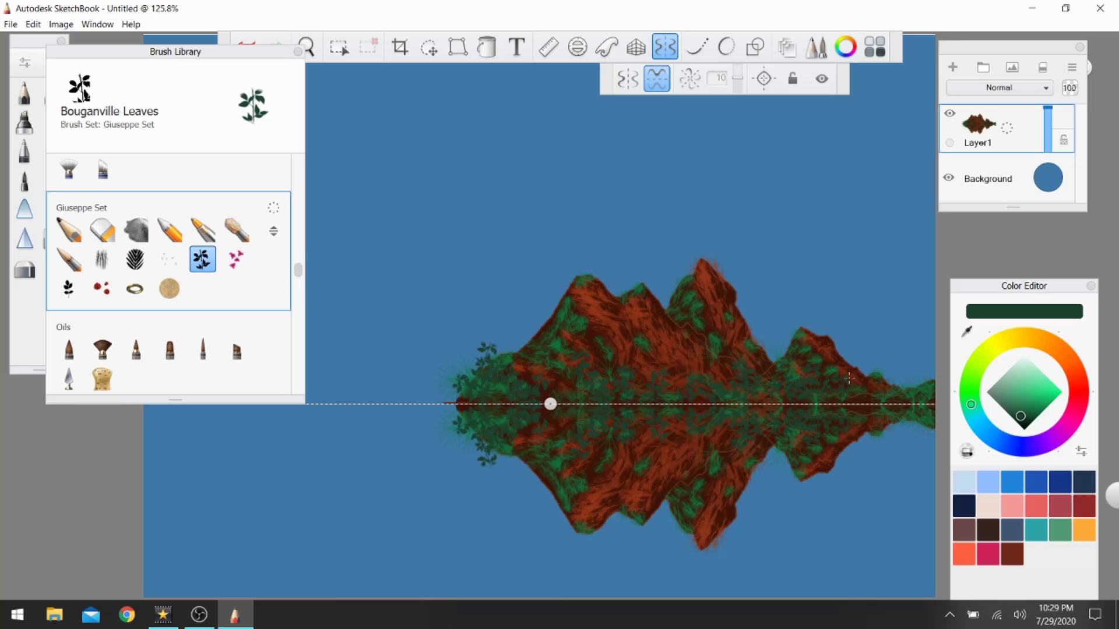
{"action": "mouse_move", "coordinate": [884, 392]}
{"action": "left_mouse_down"}
{"action": "mouse_move", "coordinate": [889, 377]}
{"action": "mouse_move", "coordinate": [914, 382]}
{"action": "mouse_move", "coordinate": [925, 370]}
{"action": "left_mouse_up"}
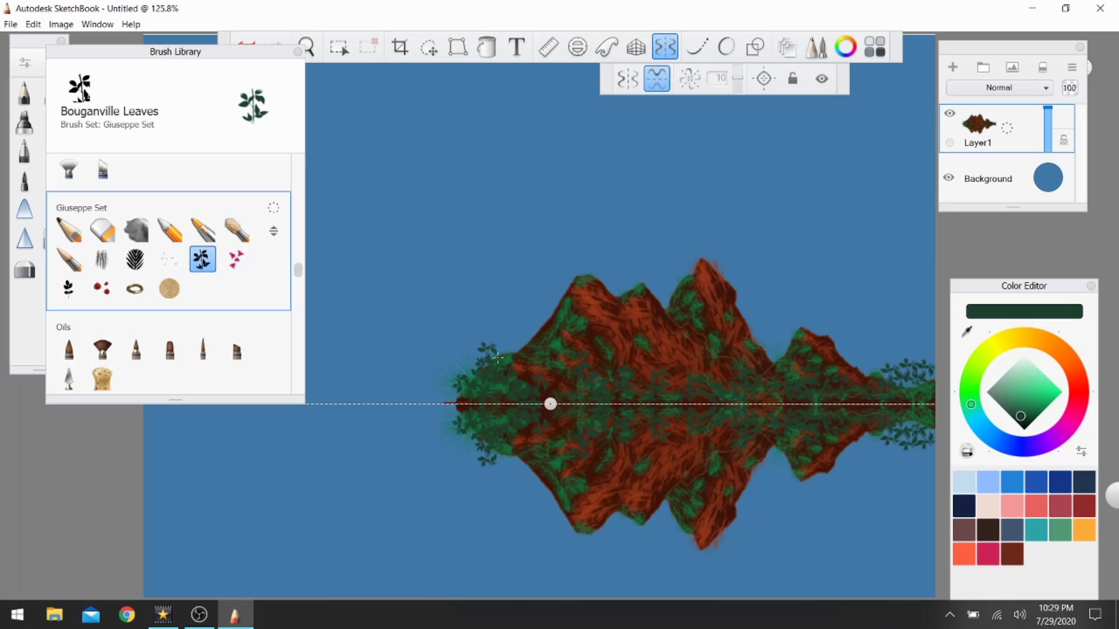
{"action": "left_click_drag", "start_coordinate": [464, 374], "coordinate": [458, 366]}
- Add leaf sprigs between the large mountain's summits and on the smaller right peak, then close the brush library
{"action": "left_click", "coordinate": [617, 292]}
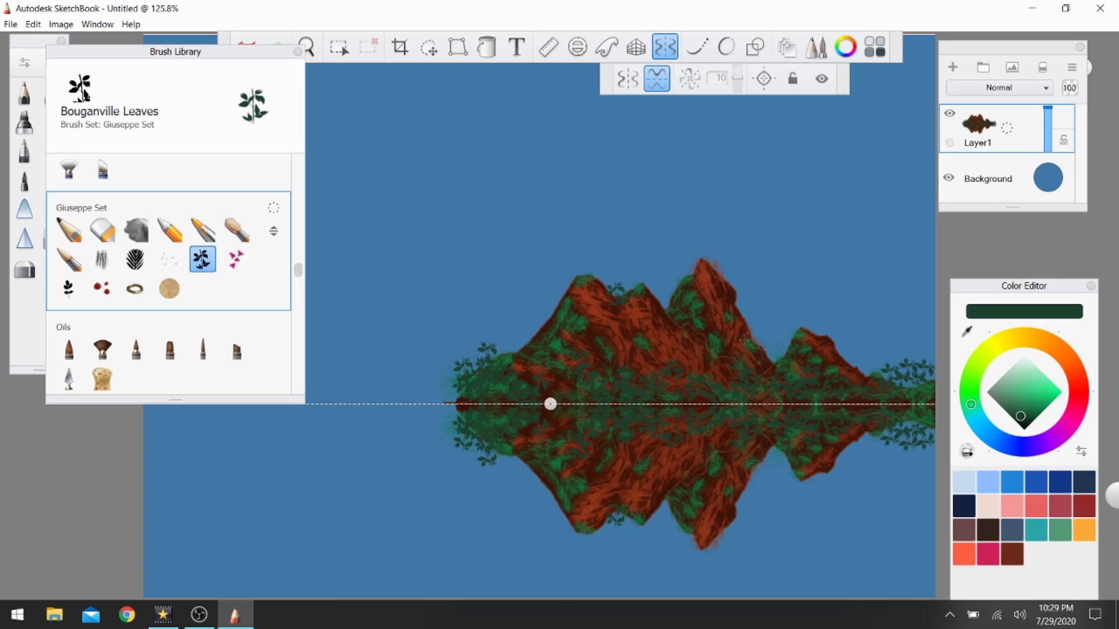
{"action": "left_click", "coordinate": [790, 341]}
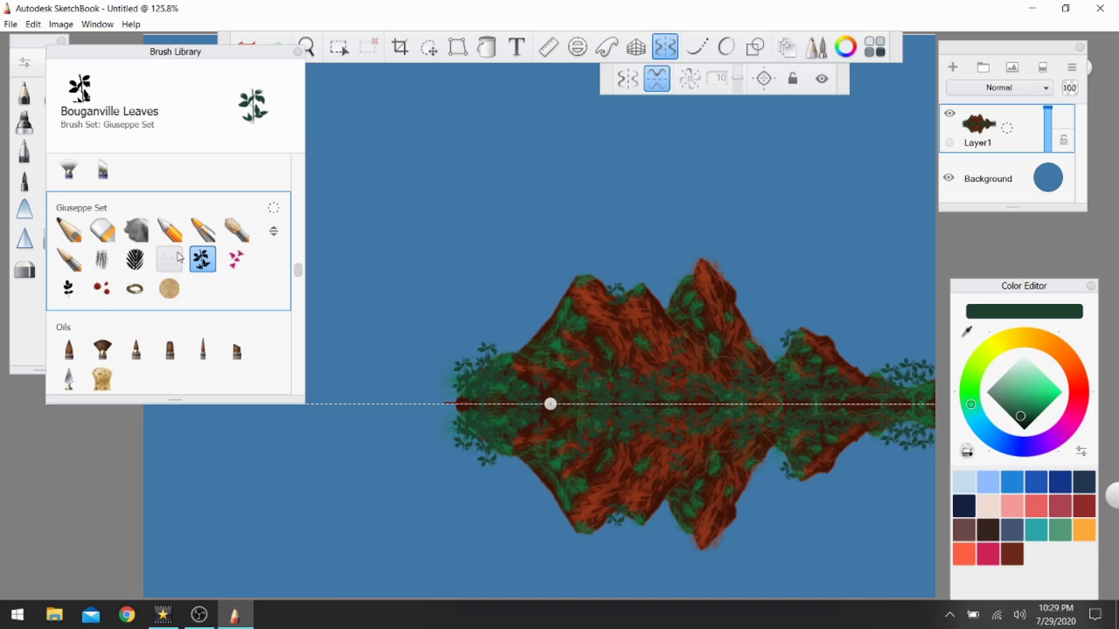
{"action": "left_click", "coordinate": [298, 53]}
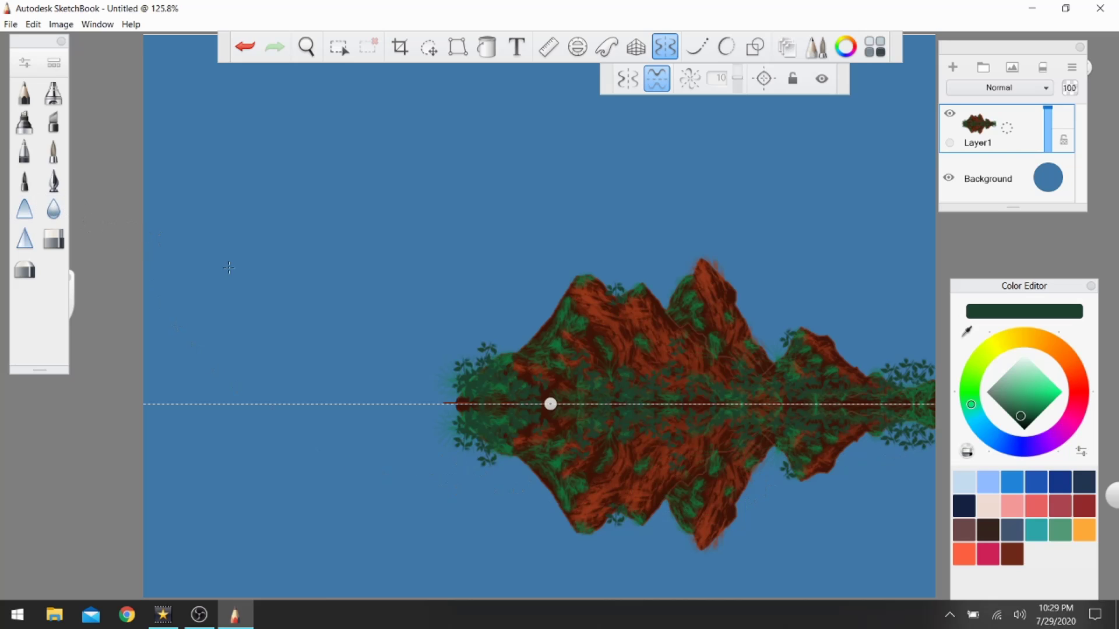
- Add a new layer and choose the Sea 1 brush from the Water 1 set with a light blue color
{"action": "left_click", "coordinate": [953, 69]}
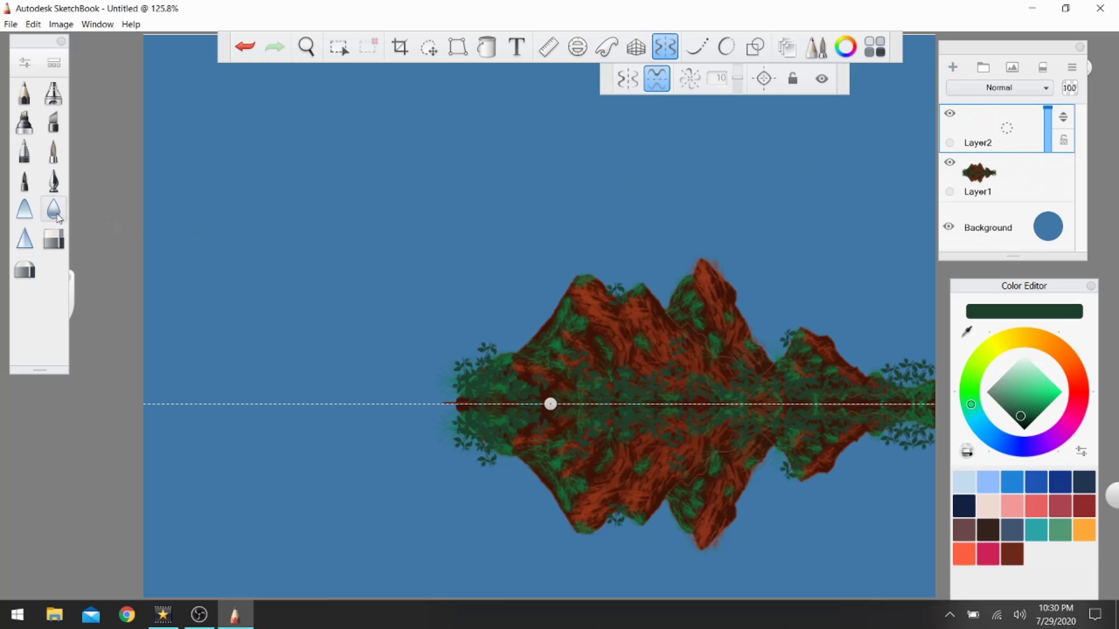
{"action": "left_click", "coordinate": [60, 65]}
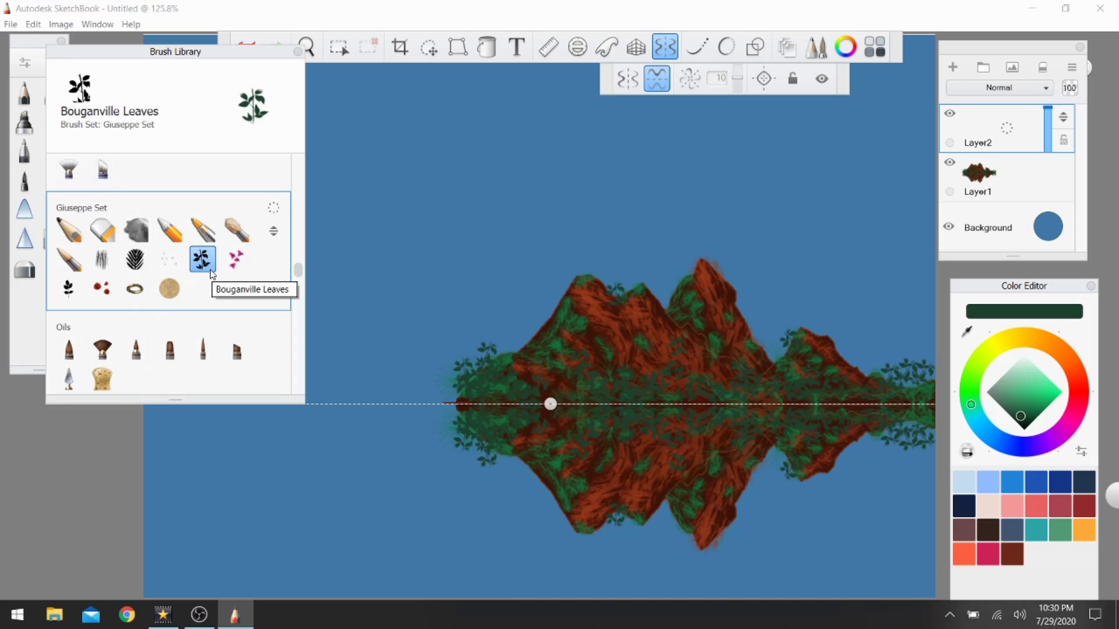
{"action": "scroll", "coordinate": [211, 274], "scroll_direction": "up", "scroll_amount": 10}
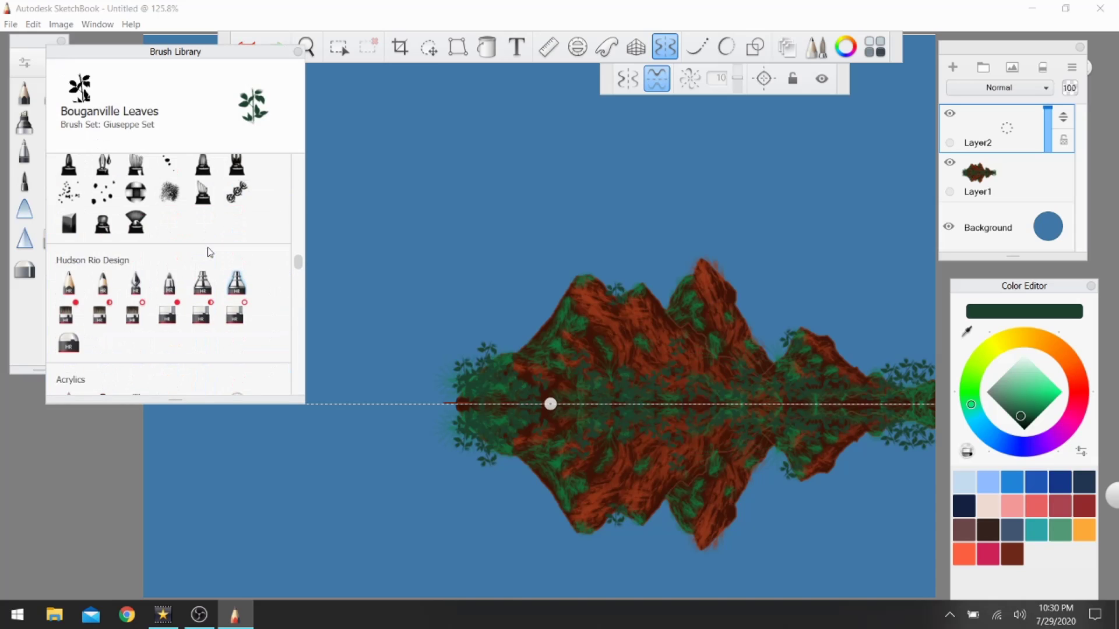
{"action": "scroll", "coordinate": [208, 249], "scroll_direction": "up", "scroll_amount": 10}
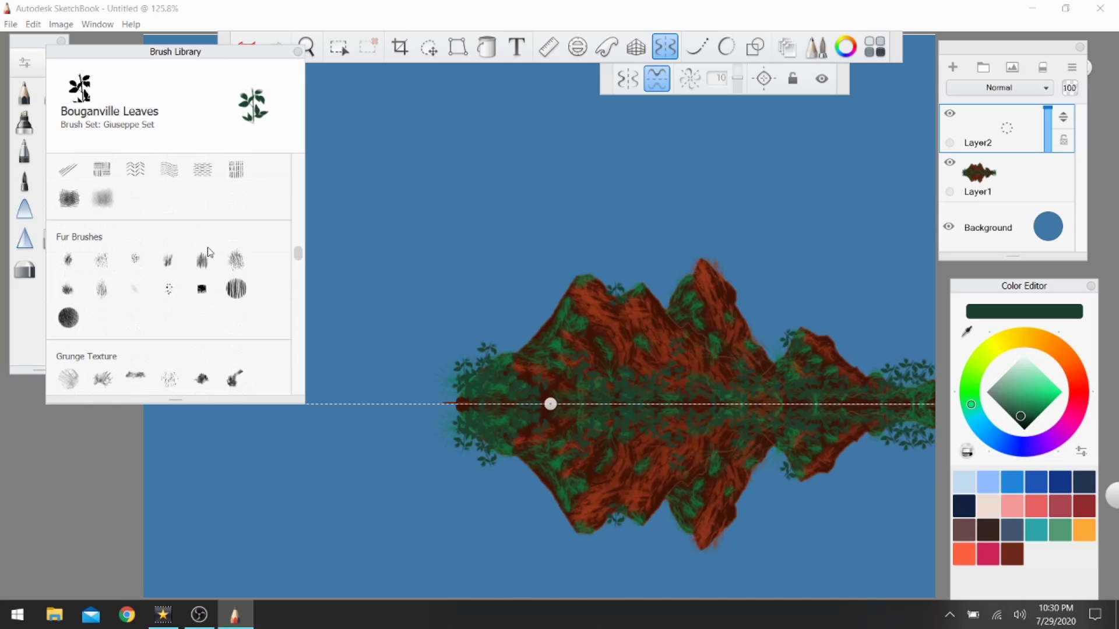
{"action": "scroll", "coordinate": [208, 250], "scroll_direction": "up", "scroll_amount": 10}
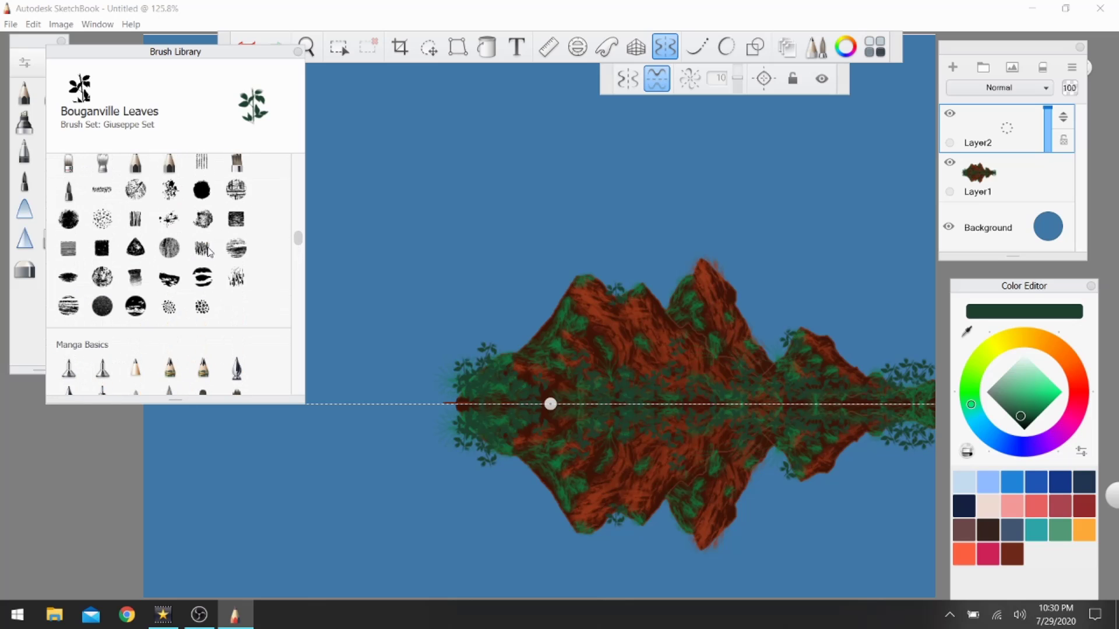
{"action": "scroll", "coordinate": [208, 250], "scroll_direction": "up", "scroll_amount": 1}
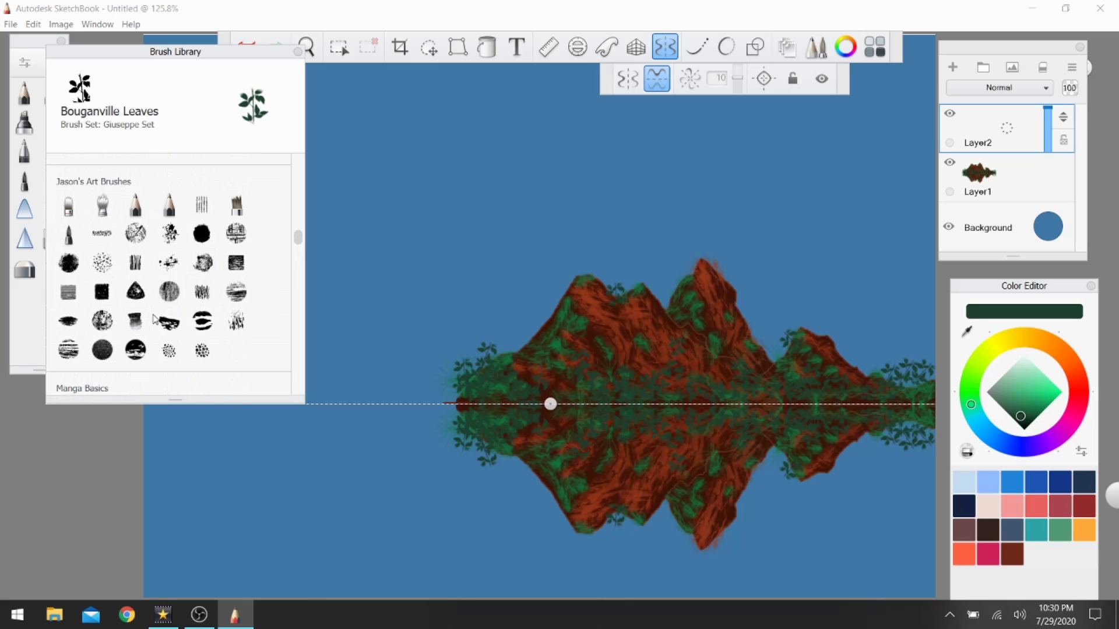
{"action": "scroll", "coordinate": [178, 319], "scroll_direction": "up", "scroll_amount": 5}
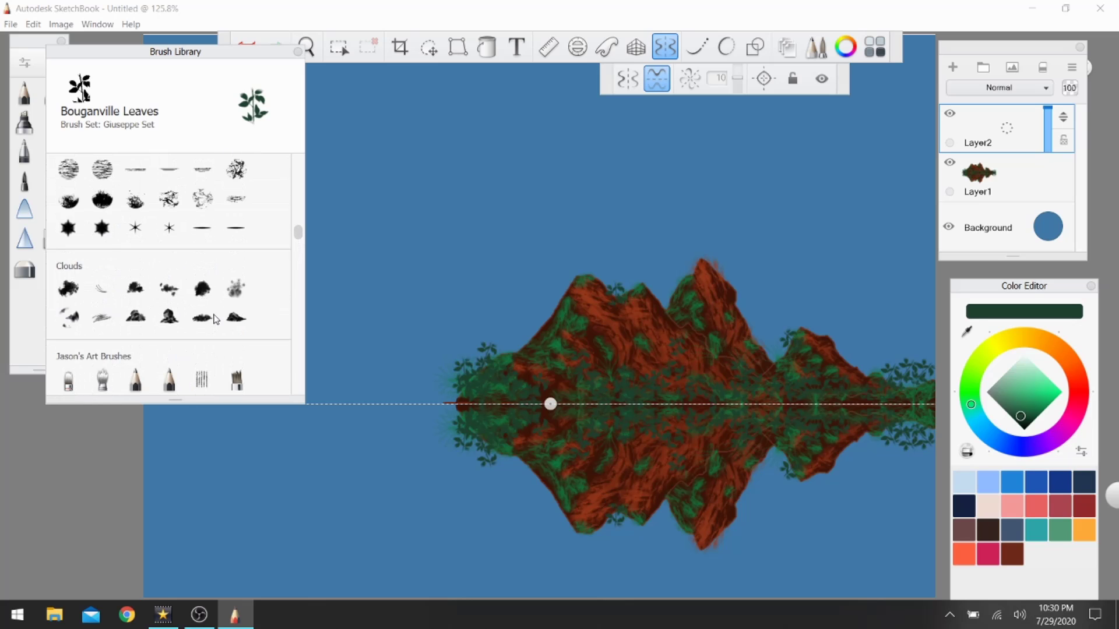
{"action": "scroll", "coordinate": [216, 320], "scroll_direction": "up", "scroll_amount": 3}
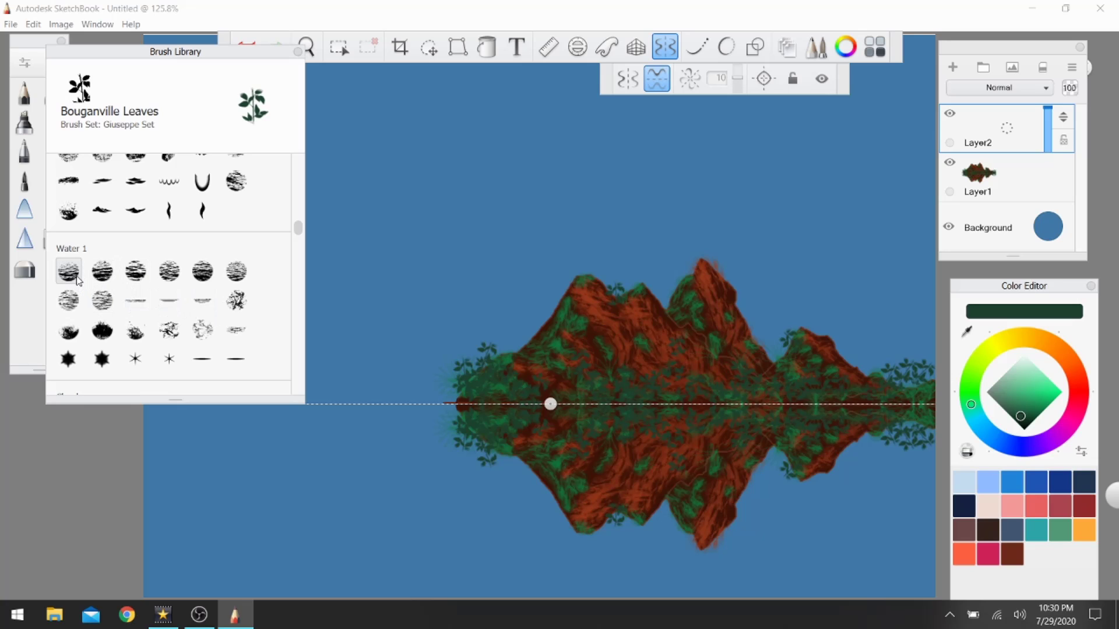
{"action": "left_click", "coordinate": [170, 278]}
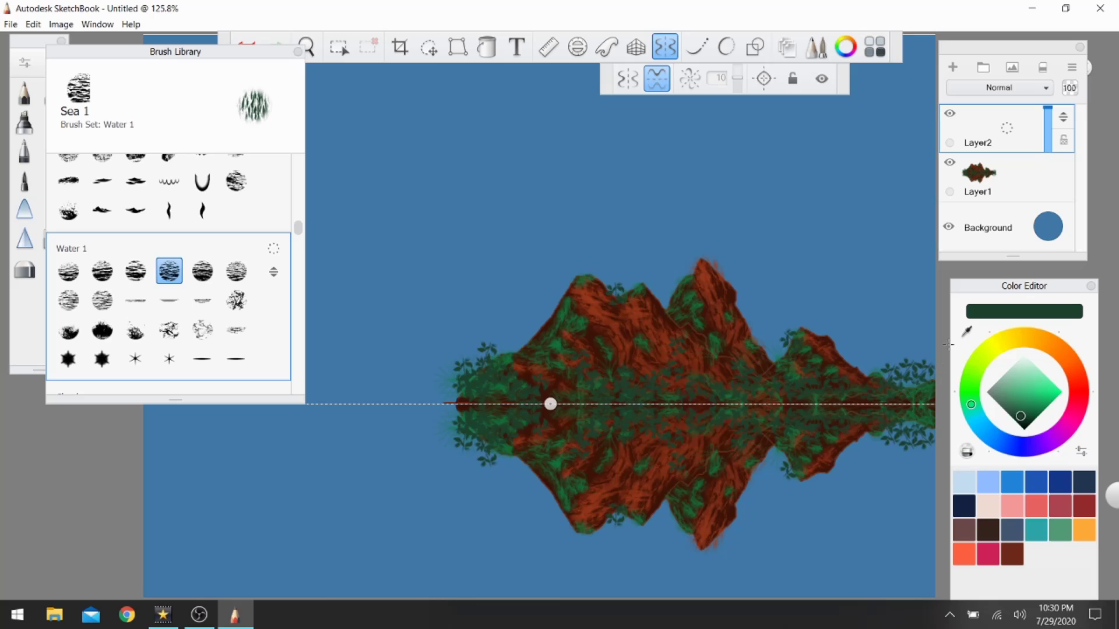
{"action": "left_click", "coordinate": [980, 422]}
{"action": "left_click_drag", "start_coordinate": [1023, 418], "coordinate": [1037, 383]}
{"action": "left_click_drag", "start_coordinate": [891, 477], "coordinate": [824, 477]}
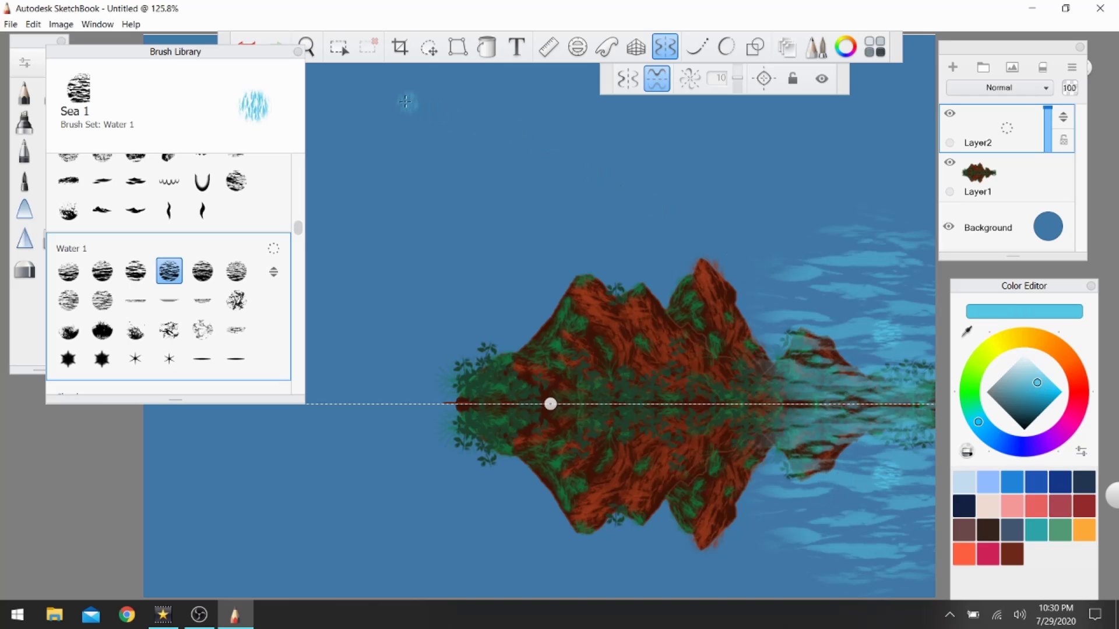
{"action": "left_click_drag", "start_coordinate": [267, 51], "coordinate": [256, 74]}
{"action": "left_click", "coordinate": [247, 47]}
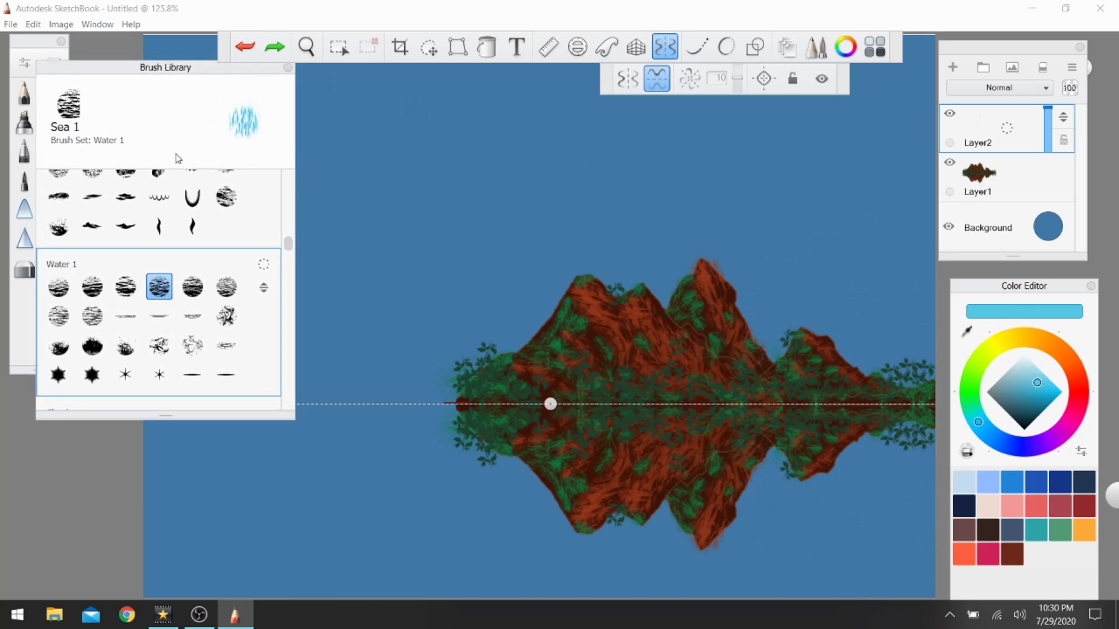
- Set the Sea 1 brush size to 51.2
{"action": "double_click", "coordinate": [156, 289]}
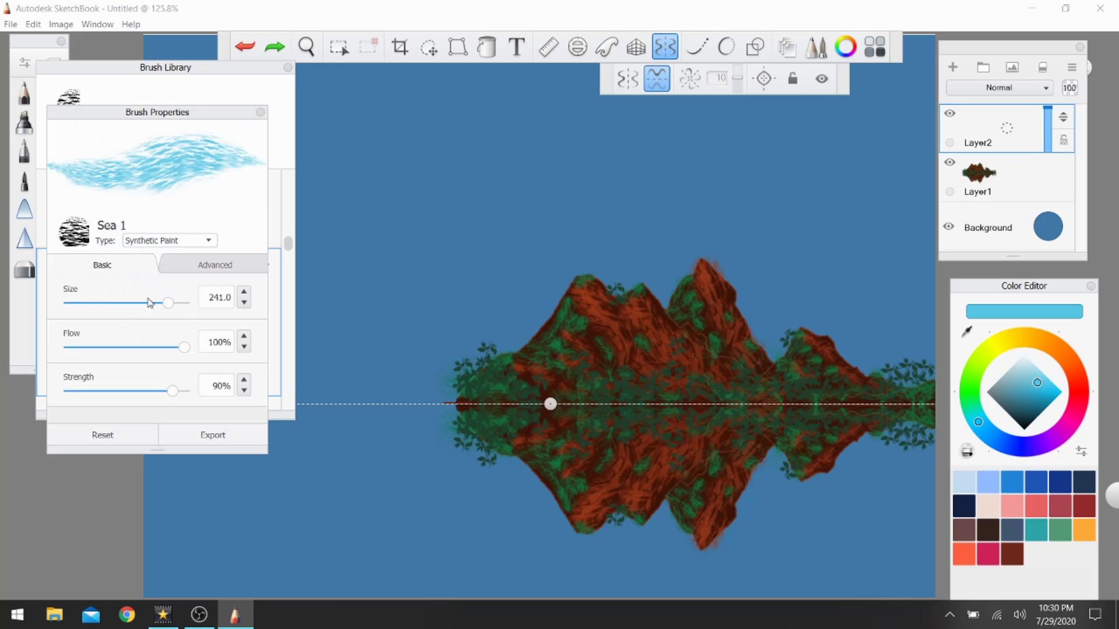
{"action": "mouse_move", "coordinate": [169, 307]}
{"action": "left_mouse_down"}
{"action": "mouse_move", "coordinate": [131, 311]}
{"action": "mouse_move", "coordinate": [129, 324]}
{"action": "left_mouse_up"}
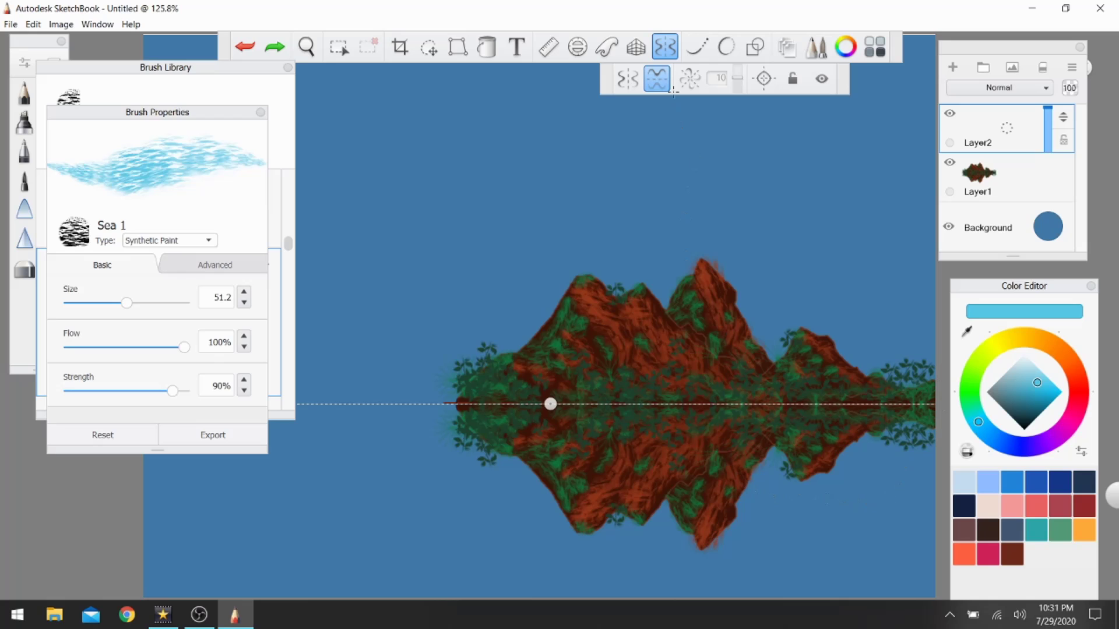
- Turn off the symmetry so strokes are no longer mirrored
{"action": "left_click", "coordinate": [669, 51]}
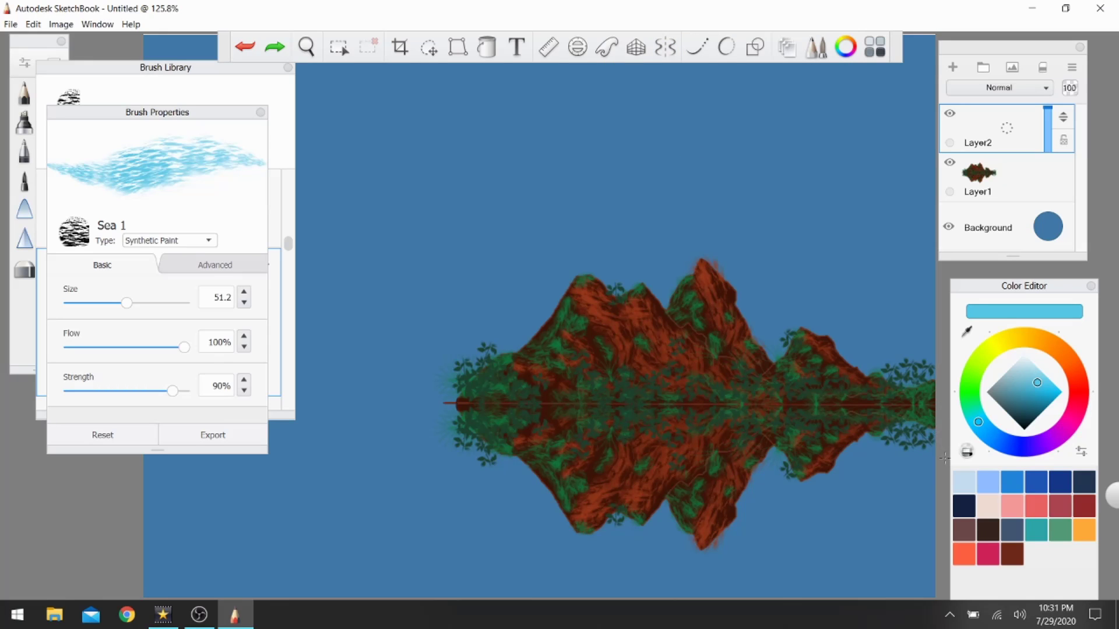
{"action": "left_click_drag", "start_coordinate": [934, 575], "coordinate": [140, 554]}
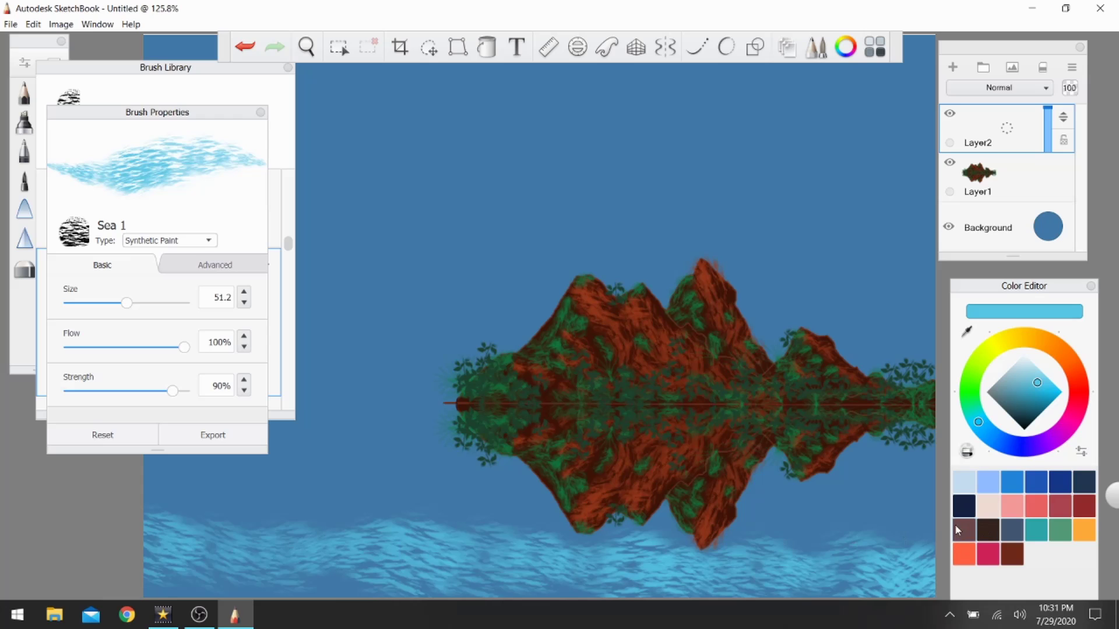
{"action": "mouse_move", "coordinate": [924, 522]}
{"action": "left_mouse_down"}
{"action": "mouse_move", "coordinate": [639, 527]}
{"action": "mouse_move", "coordinate": [336, 508]}
{"action": "mouse_move", "coordinate": [309, 496]}
{"action": "left_mouse_up"}
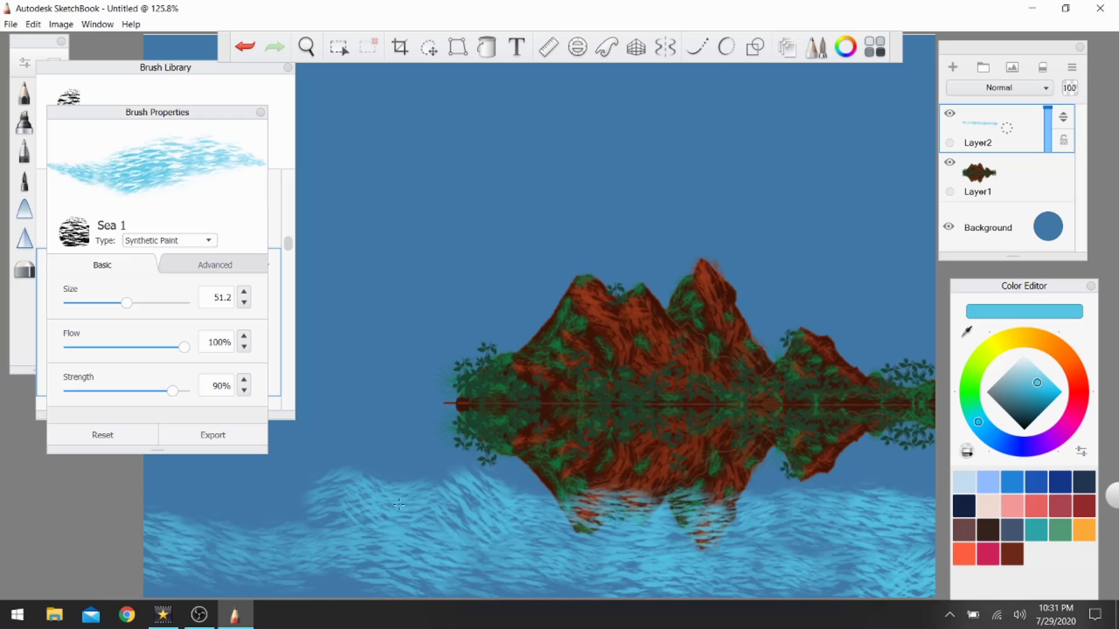
{"action": "mouse_move", "coordinate": [936, 473]}
{"action": "left_mouse_down"}
{"action": "mouse_move", "coordinate": [832, 452]}
{"action": "mouse_move", "coordinate": [652, 480]}
{"action": "mouse_move", "coordinate": [492, 457]}
{"action": "mouse_move", "coordinate": [440, 460]}
{"action": "left_mouse_up"}
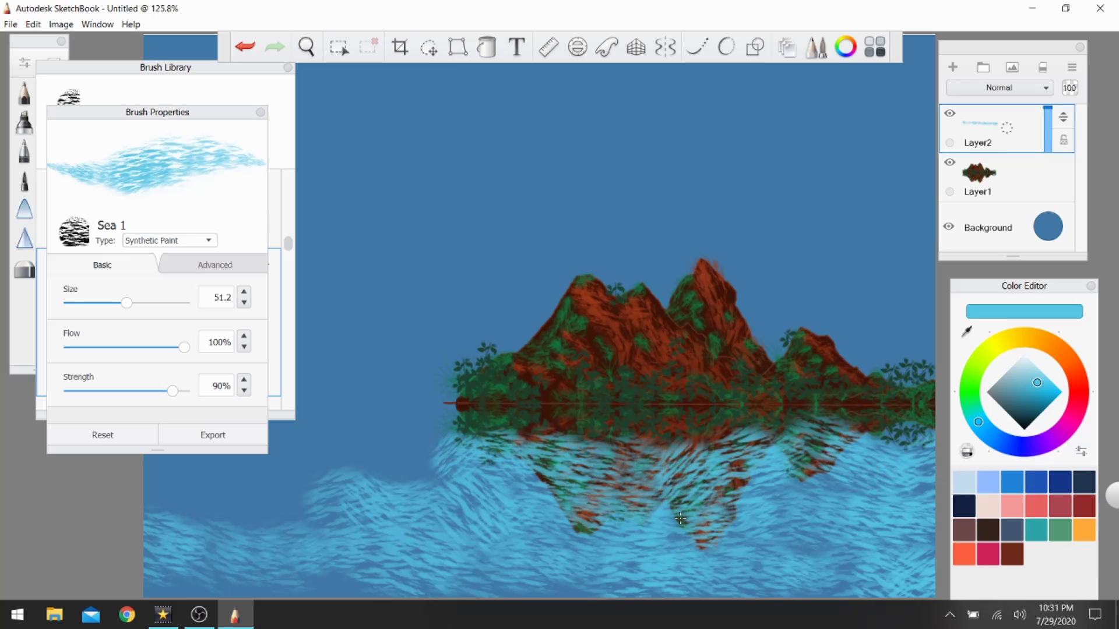
{"action": "left_click", "coordinate": [244, 49]}
{"action": "left_click", "coordinate": [244, 49]}
{"action": "left_click", "coordinate": [243, 51]}
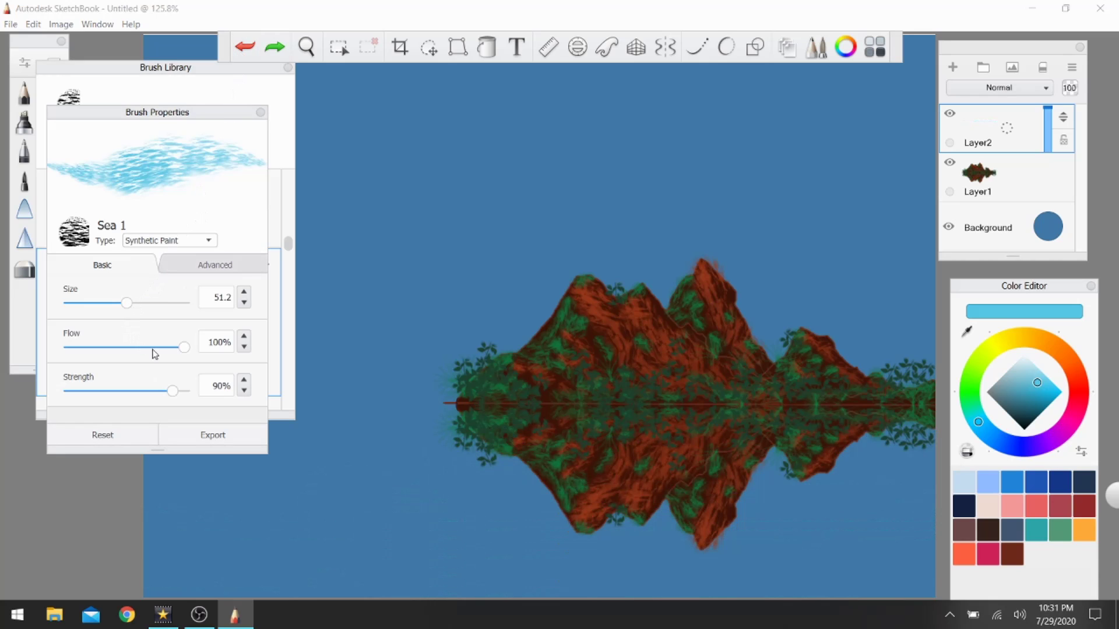
- Set the Sea 1 brush flow to 66%
{"action": "left_click_drag", "start_coordinate": [183, 348], "coordinate": [145, 356]}
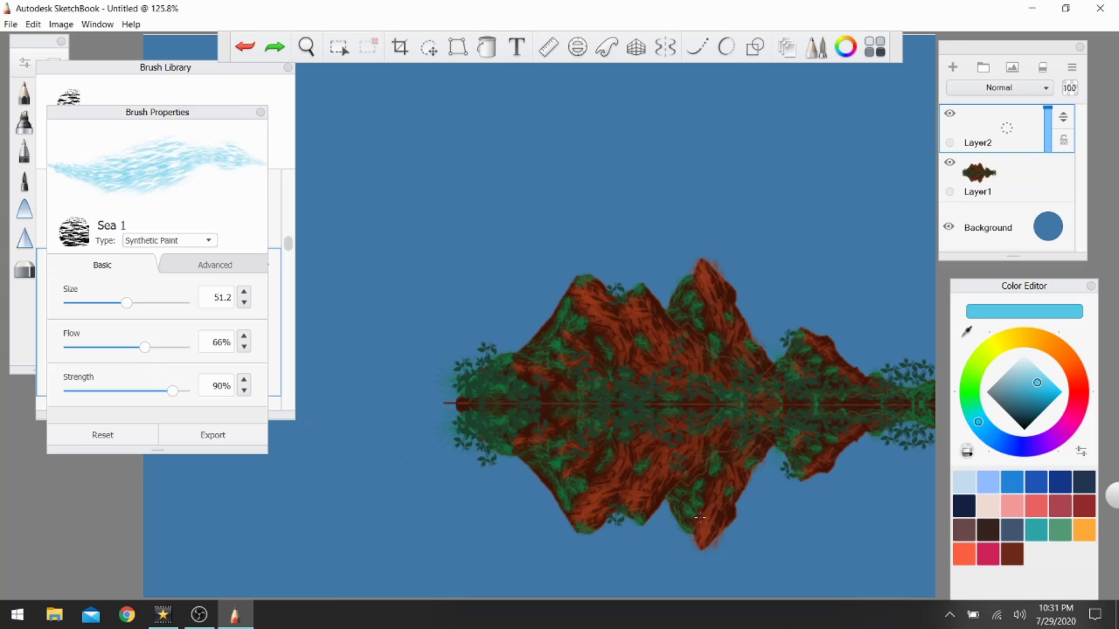
{"action": "mouse_move", "coordinate": [872, 515]}
{"action": "left_mouse_down"}
{"action": "mouse_move", "coordinate": [809, 520]}
{"action": "mouse_move", "coordinate": [734, 554]}
{"action": "mouse_move", "coordinate": [542, 539]}
{"action": "left_mouse_up"}
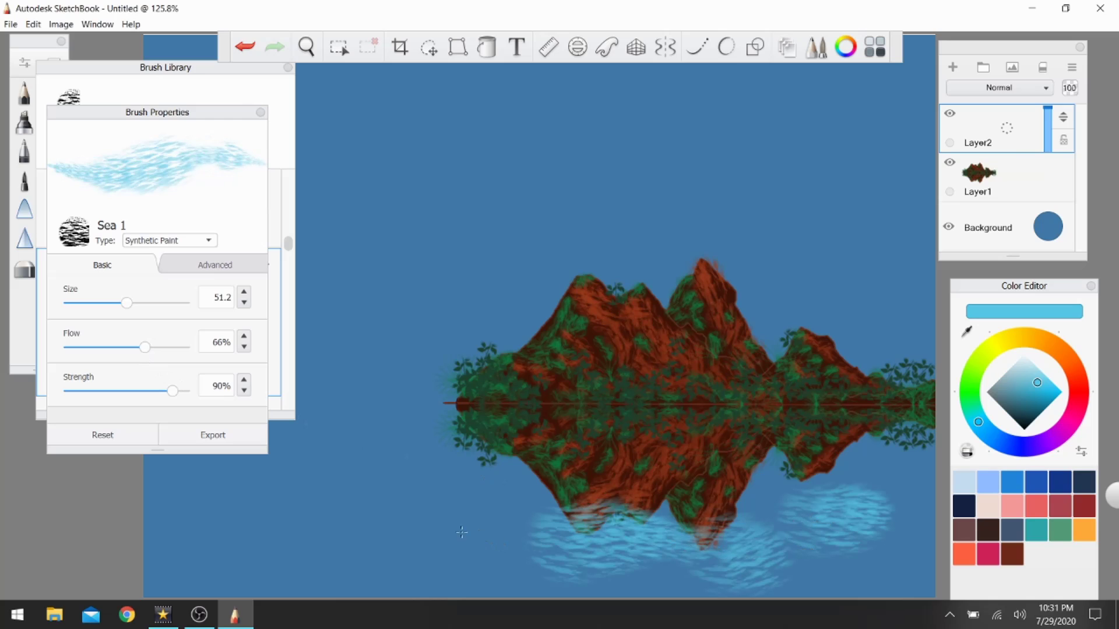
{"action": "mouse_move", "coordinate": [433, 504]}
{"action": "left_mouse_down"}
{"action": "mouse_move", "coordinate": [515, 489]}
{"action": "mouse_move", "coordinate": [800, 495]}
{"action": "mouse_move", "coordinate": [890, 456]}
{"action": "mouse_move", "coordinate": [690, 476]}
{"action": "mouse_move", "coordinate": [451, 446]}
{"action": "mouse_move", "coordinate": [319, 460]}
{"action": "left_mouse_up"}
{"action": "mouse_move", "coordinate": [493, 437]}
{"action": "left_mouse_down"}
{"action": "mouse_move", "coordinate": [809, 451]}
{"action": "mouse_move", "coordinate": [862, 434]}
{"action": "mouse_move", "coordinate": [941, 440]}
{"action": "left_mouse_up"}
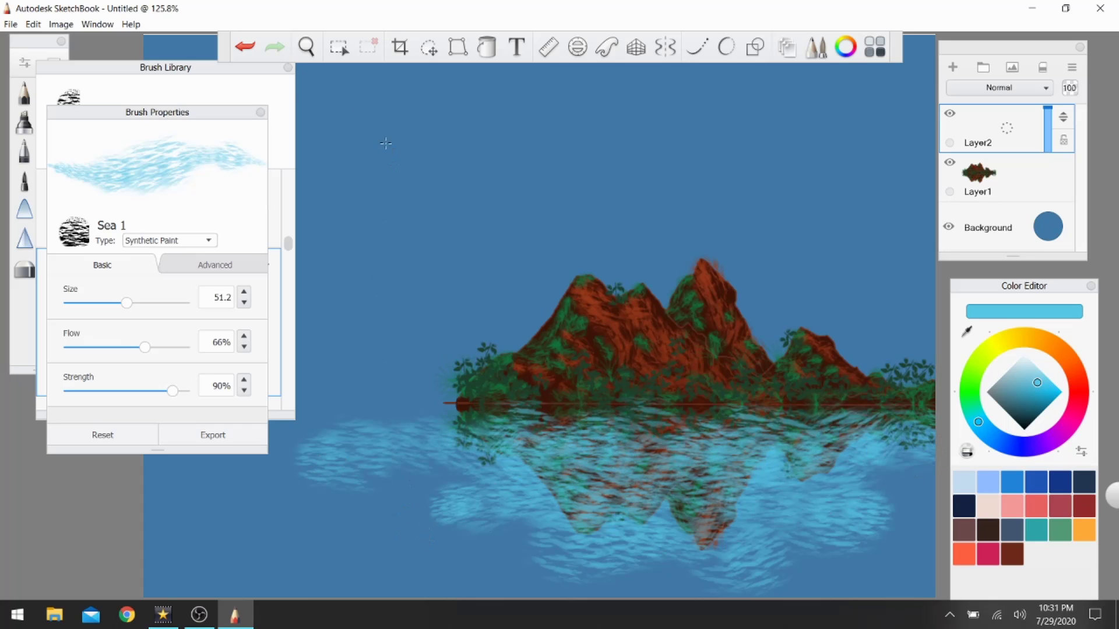
{"action": "left_click", "coordinate": [252, 52]}
{"action": "left_click", "coordinate": [252, 51]}
{"action": "left_click", "coordinate": [252, 52]}
{"action": "left_click", "coordinate": [252, 51]}
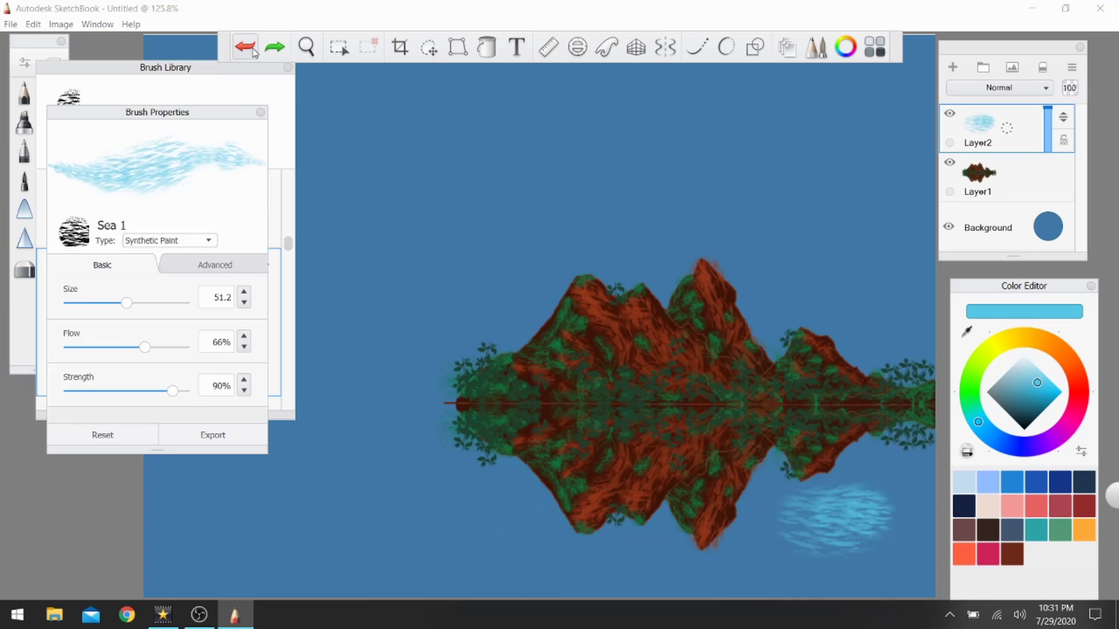
{"action": "left_click", "coordinate": [253, 51]}
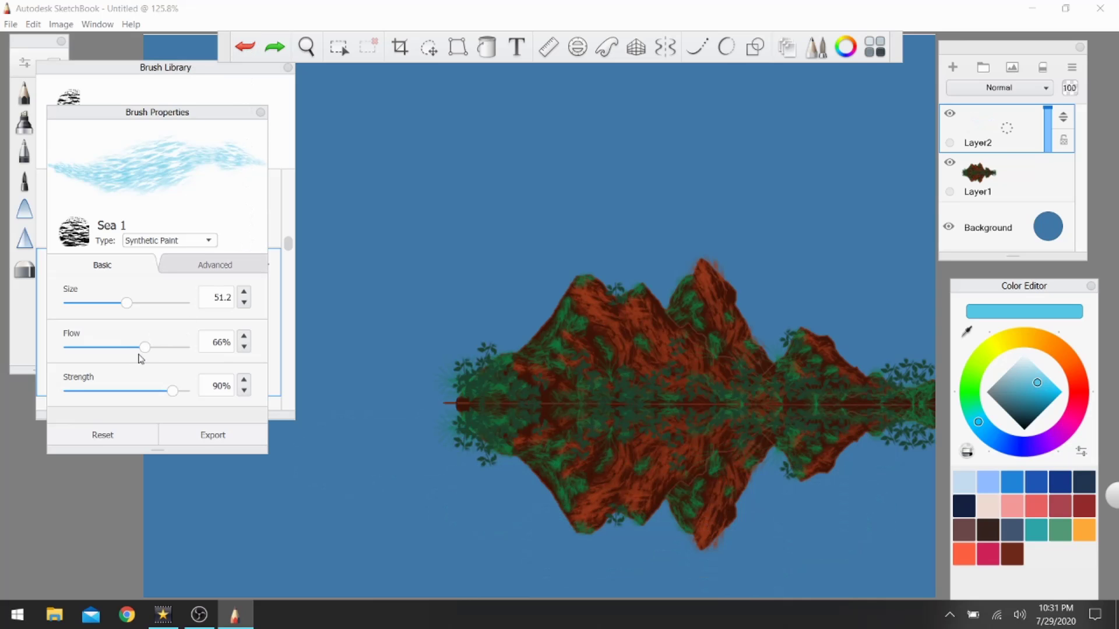
- Set the Sea 1 brush strength to 1% and size to 88.7, and paint light blue ripples across the mountains' reflection
{"action": "left_click_drag", "start_coordinate": [173, 392], "coordinate": [68, 401]}
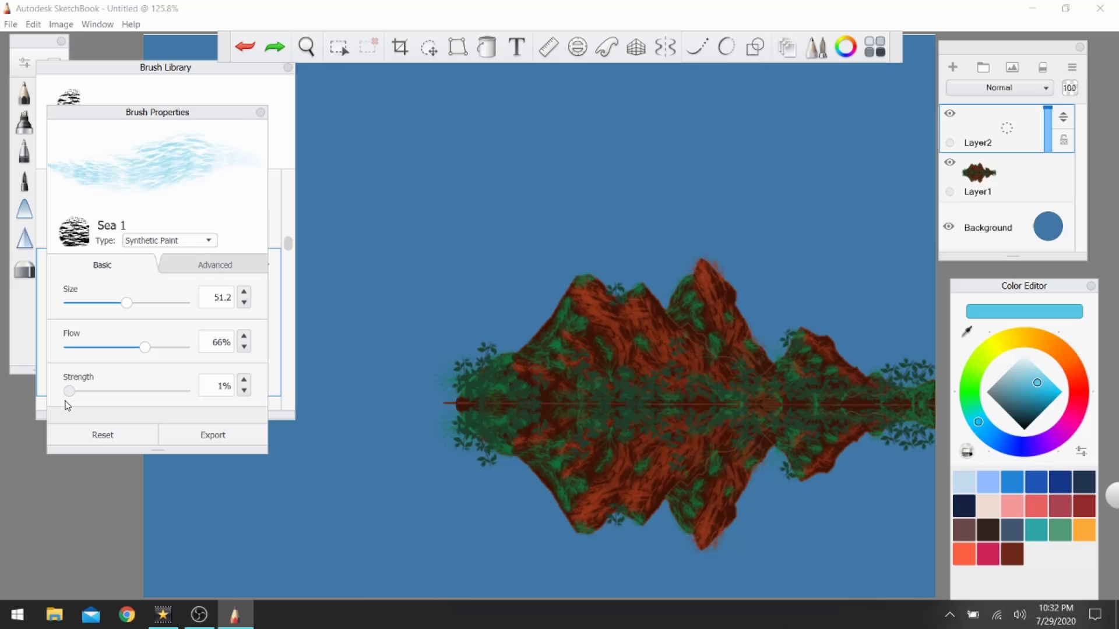
{"action": "left_click_drag", "start_coordinate": [134, 310], "coordinate": [150, 310]}
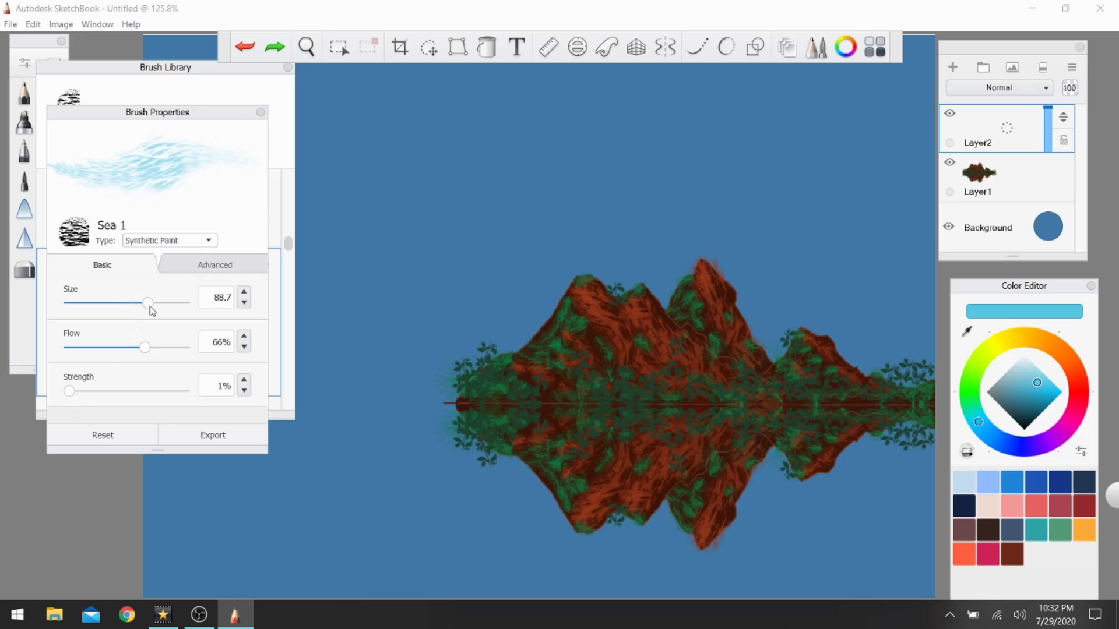
{"action": "mouse_move", "coordinate": [898, 540]}
{"action": "left_mouse_down"}
{"action": "mouse_move", "coordinate": [431, 551]}
{"action": "mouse_move", "coordinate": [396, 513]}
{"action": "left_mouse_up"}
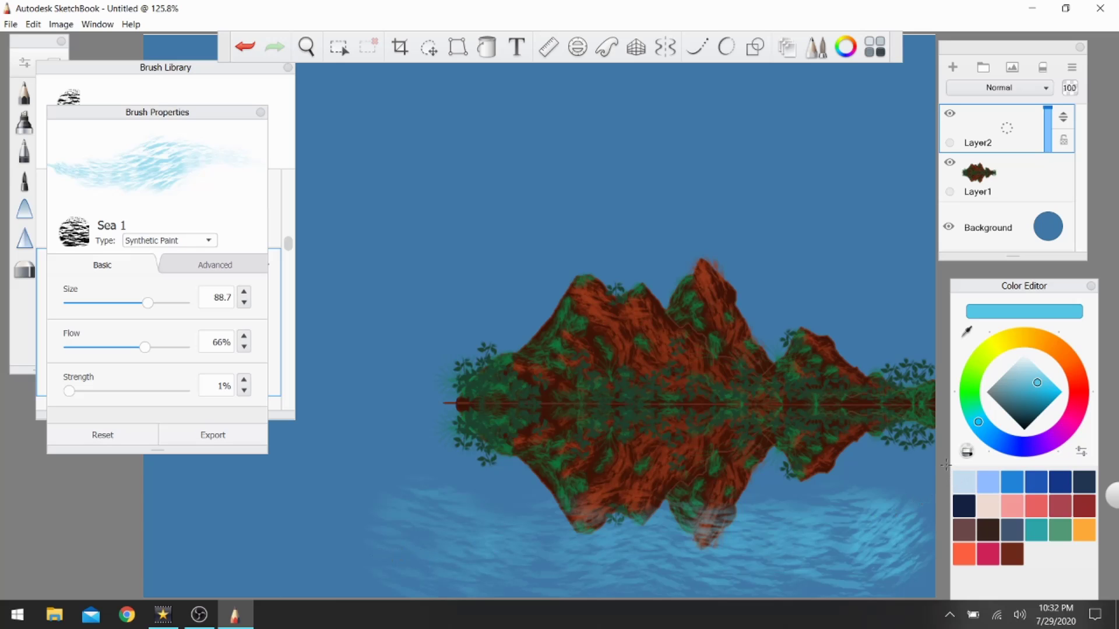
{"action": "mouse_move", "coordinate": [937, 465]}
{"action": "left_mouse_down"}
{"action": "mouse_move", "coordinate": [532, 490]}
{"action": "mouse_move", "coordinate": [424, 470]}
{"action": "left_mouse_up"}
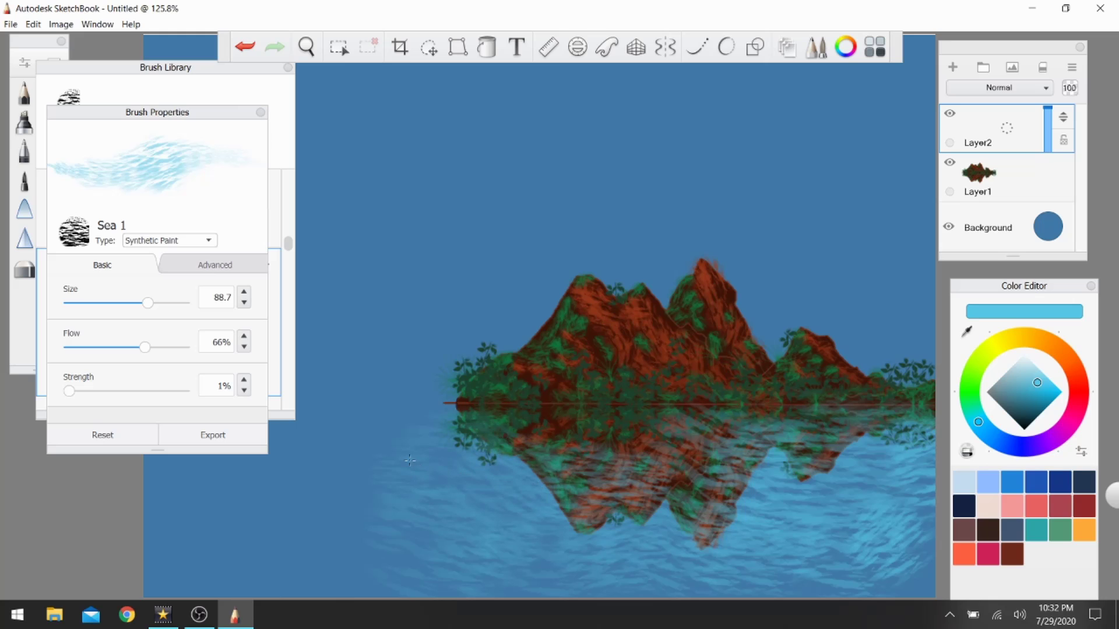
{"action": "mouse_move", "coordinate": [698, 431]}
{"action": "left_mouse_down"}
{"action": "mouse_move", "coordinate": [640, 443]}
{"action": "mouse_move", "coordinate": [612, 431]}
{"action": "mouse_move", "coordinate": [545, 449]}
{"action": "left_mouse_up"}
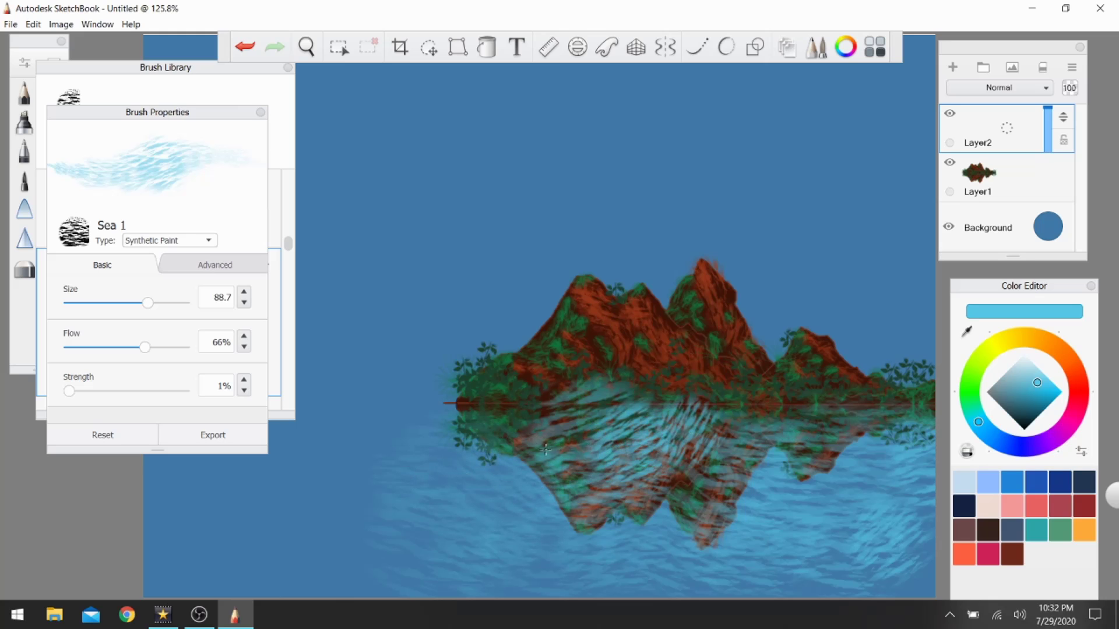
{"action": "left_click", "coordinate": [255, 54]}
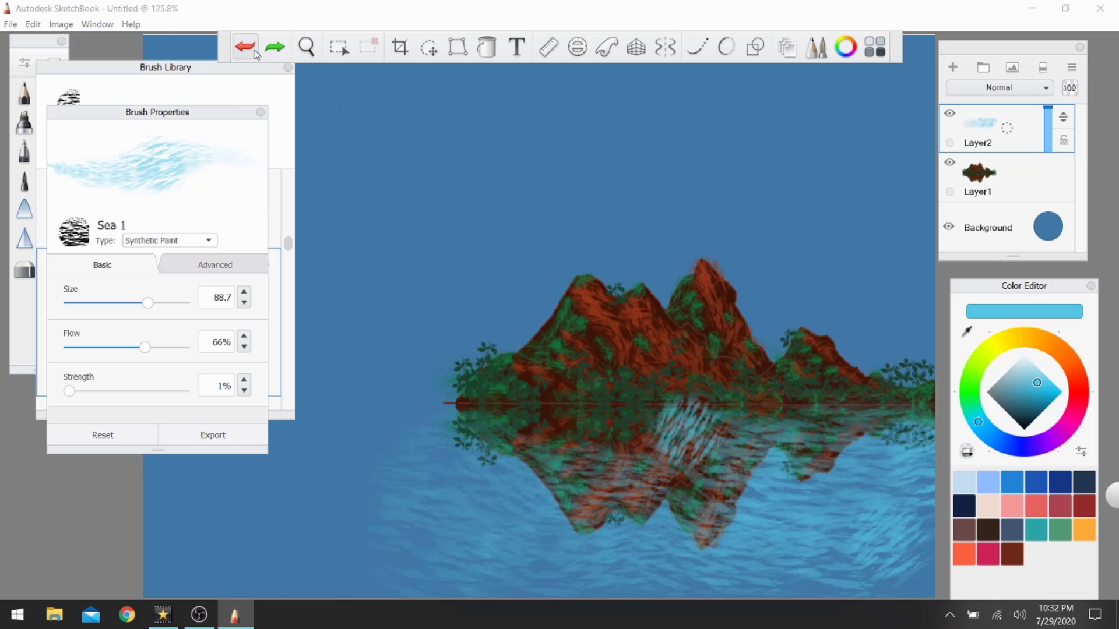
{"action": "left_click", "coordinate": [254, 54]}
{"action": "mouse_move", "coordinate": [368, 448]}
{"action": "left_mouse_down"}
{"action": "mouse_move", "coordinate": [689, 445]}
{"action": "mouse_move", "coordinate": [853, 421]}
{"action": "mouse_move", "coordinate": [920, 422]}
{"action": "mouse_move", "coordinate": [926, 449]}
{"action": "left_mouse_up"}
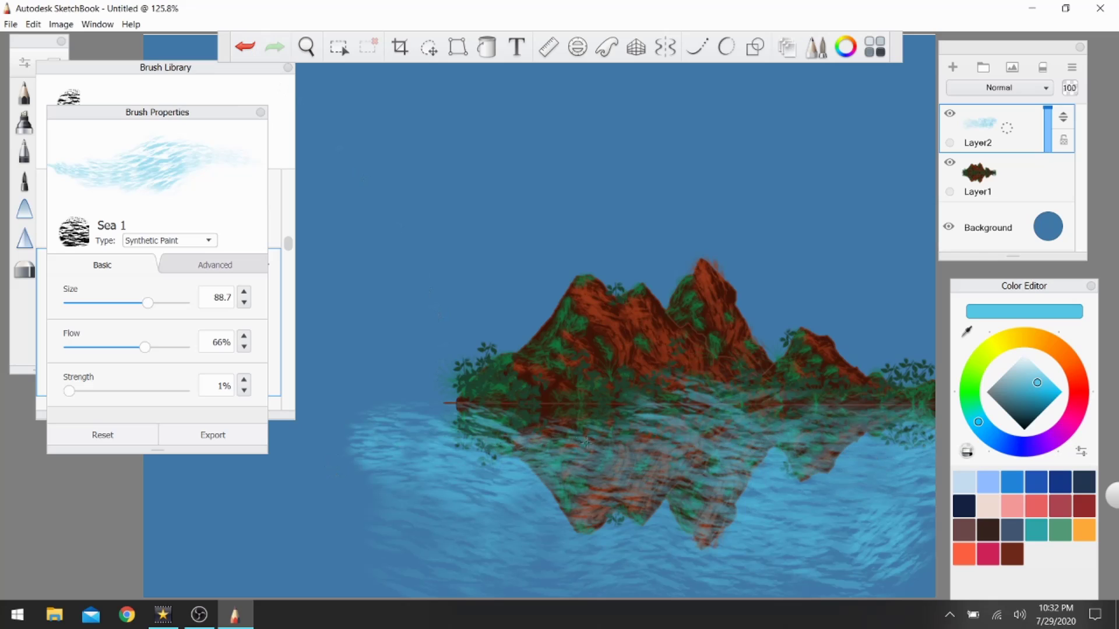
{"action": "left_click", "coordinate": [245, 47]}
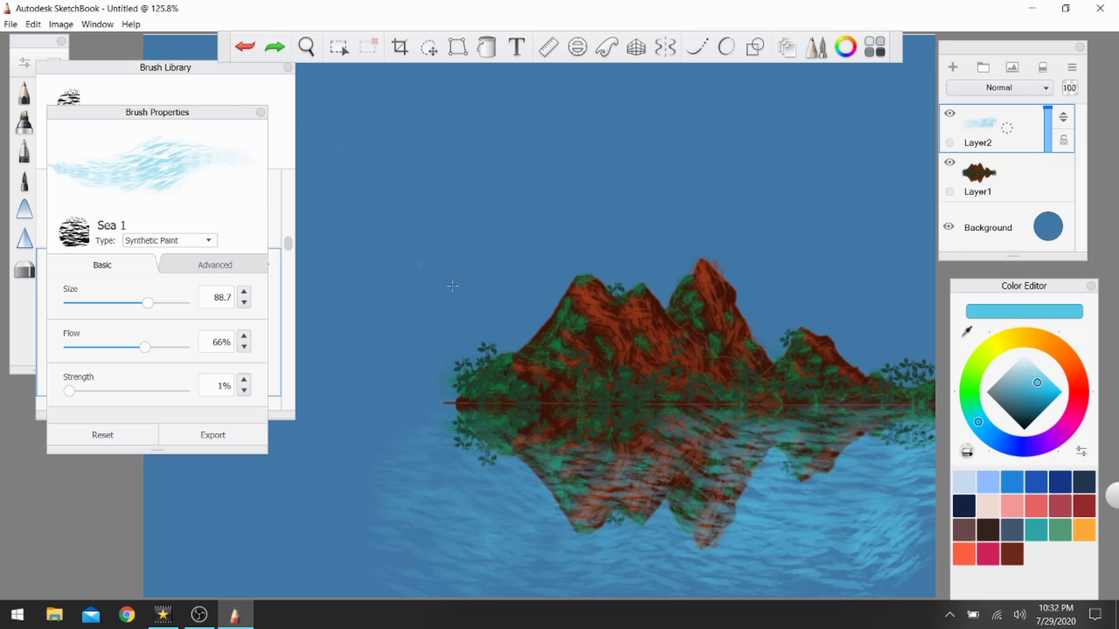
{"action": "mouse_move", "coordinate": [735, 444]}
{"action": "left_mouse_down"}
{"action": "mouse_move", "coordinate": [603, 431]}
{"action": "mouse_move", "coordinate": [576, 460]}
{"action": "left_mouse_up"}
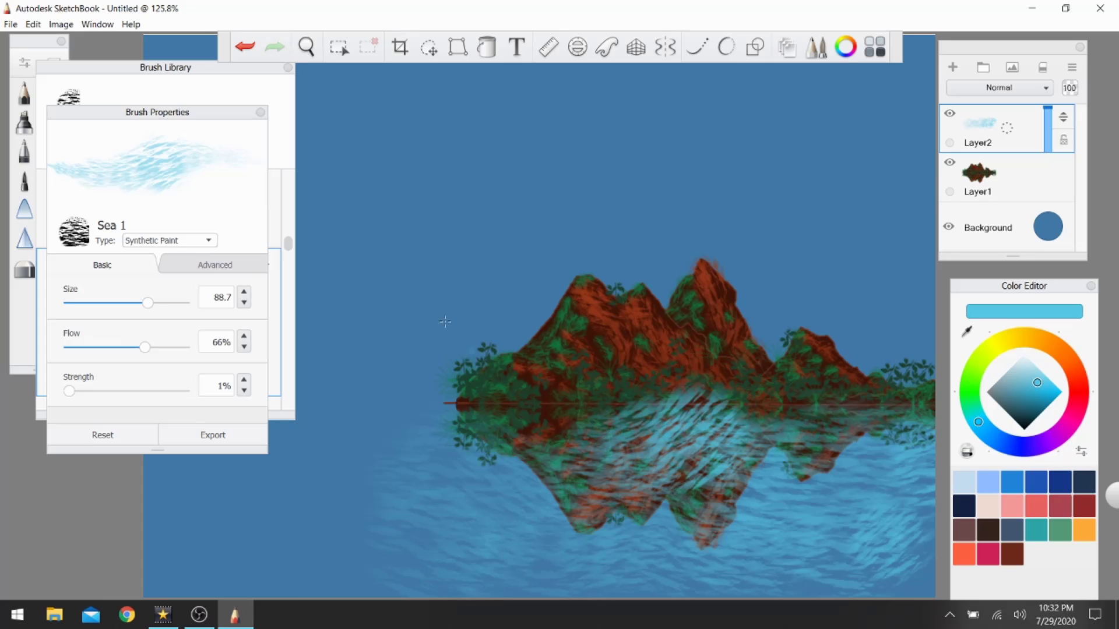
{"action": "left_click", "coordinate": [245, 46]}
{"action": "mouse_move", "coordinate": [699, 439]}
{"action": "left_mouse_down"}
{"action": "mouse_move", "coordinate": [646, 442]}
{"action": "mouse_move", "coordinate": [541, 431]}
{"action": "left_mouse_up"}
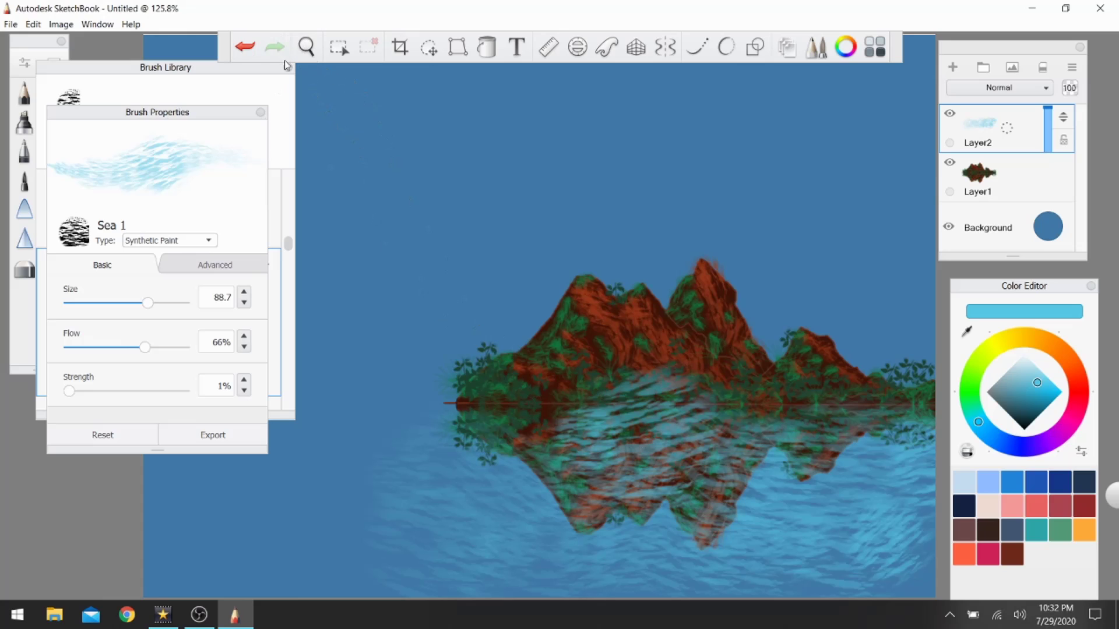
{"action": "left_click", "coordinate": [245, 47]}
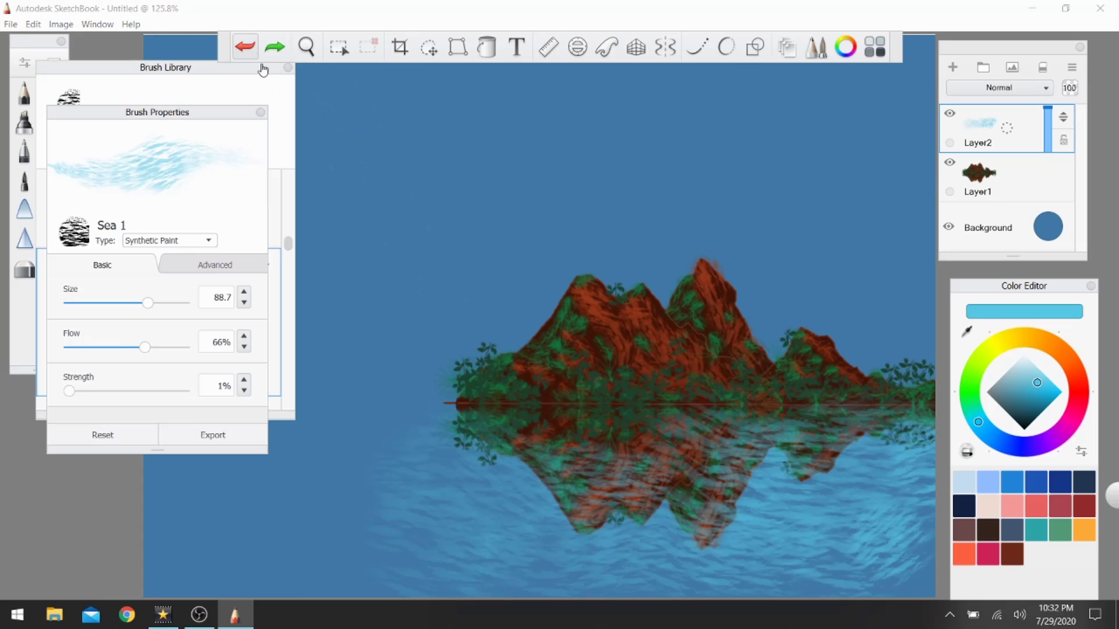
{"action": "left_click", "coordinate": [626, 435]}
{"action": "mouse_move", "coordinate": [596, 432]}
{"action": "left_mouse_down"}
{"action": "mouse_move", "coordinate": [459, 431]}
{"action": "mouse_move", "coordinate": [480, 440]}
{"action": "left_mouse_up"}
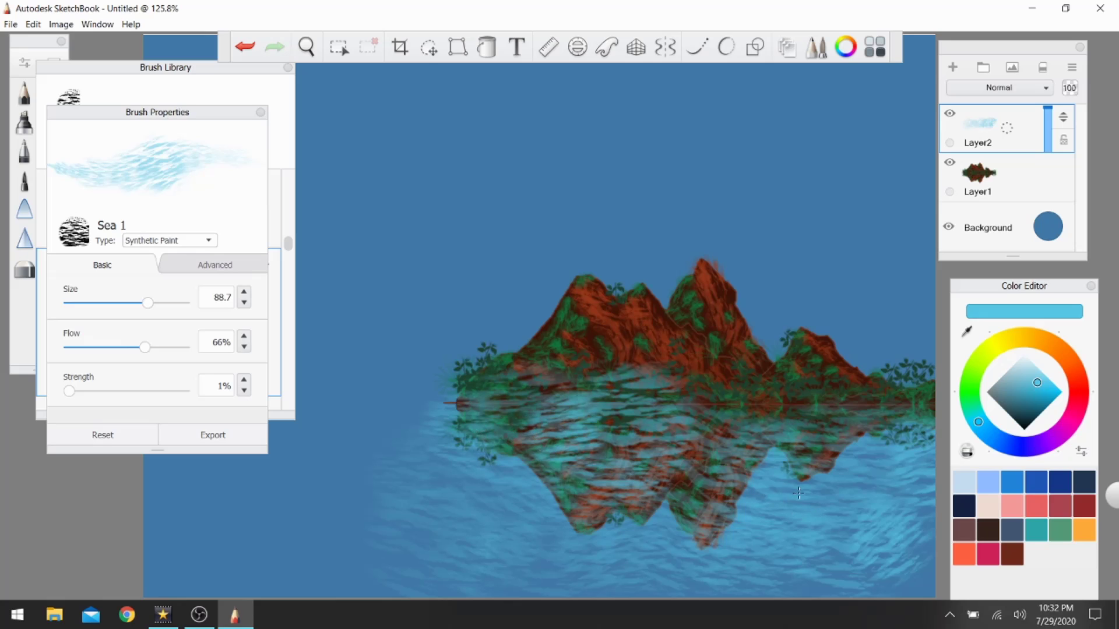
{"action": "left_click", "coordinate": [245, 47]}
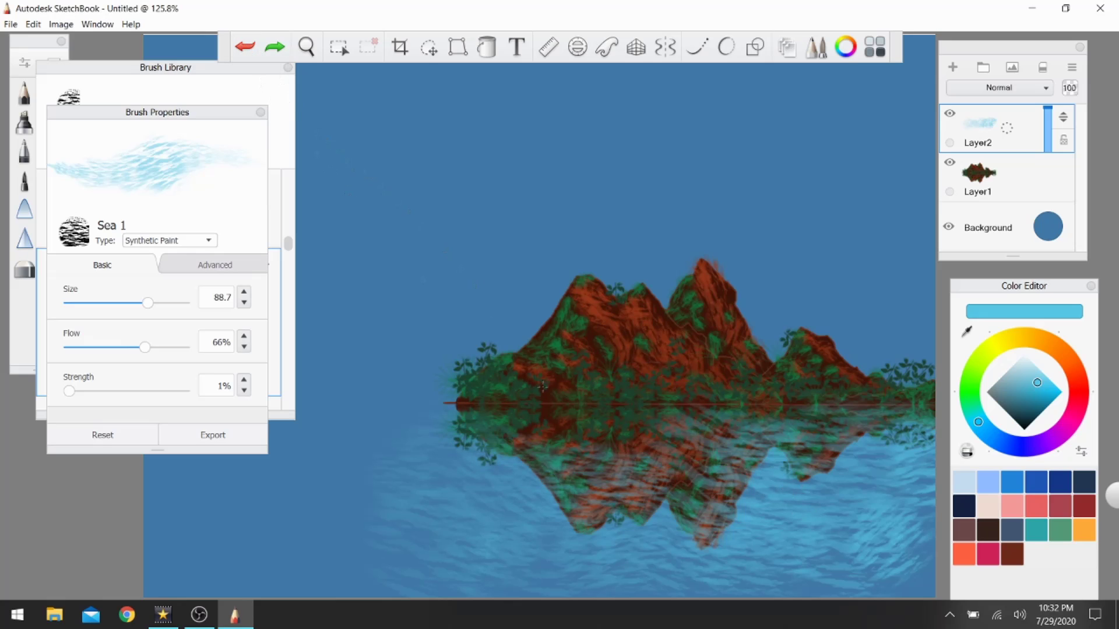
- Paint more light blue ripples over the left half of the mountain reflection and along the canvas's lower edge
{"action": "mouse_move", "coordinate": [643, 454]}
{"action": "left_mouse_down"}
{"action": "mouse_move", "coordinate": [478, 435]}
{"action": "mouse_move", "coordinate": [454, 451]}
{"action": "left_mouse_up"}
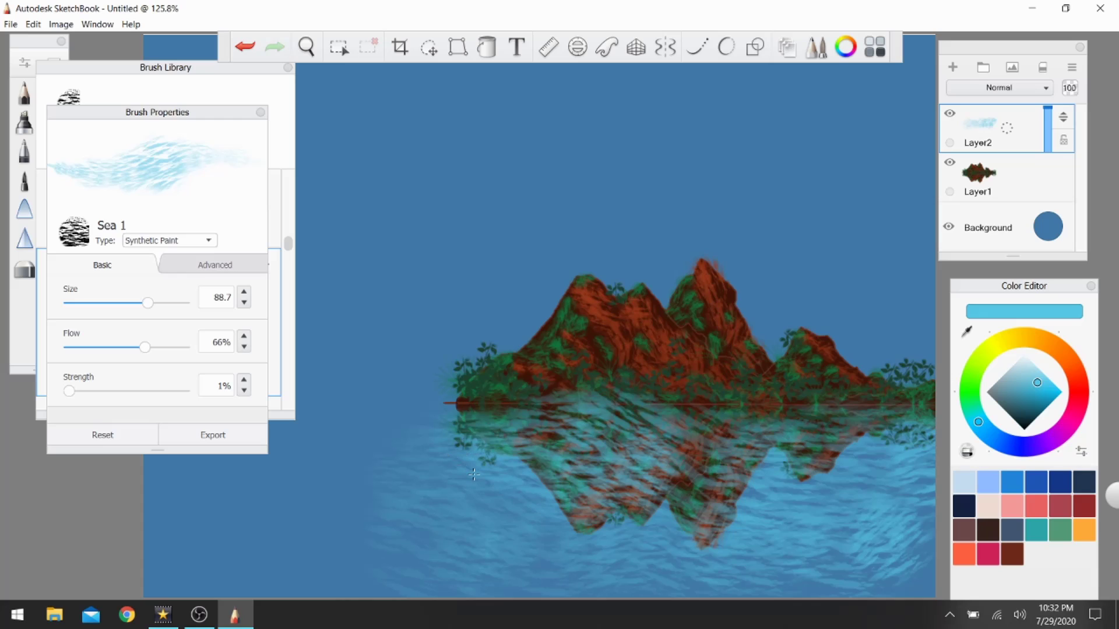
{"action": "mouse_move", "coordinate": [936, 584]}
{"action": "left_mouse_down"}
{"action": "mouse_move", "coordinate": [900, 576]}
{"action": "mouse_move", "coordinate": [839, 591]}
{"action": "left_mouse_up"}
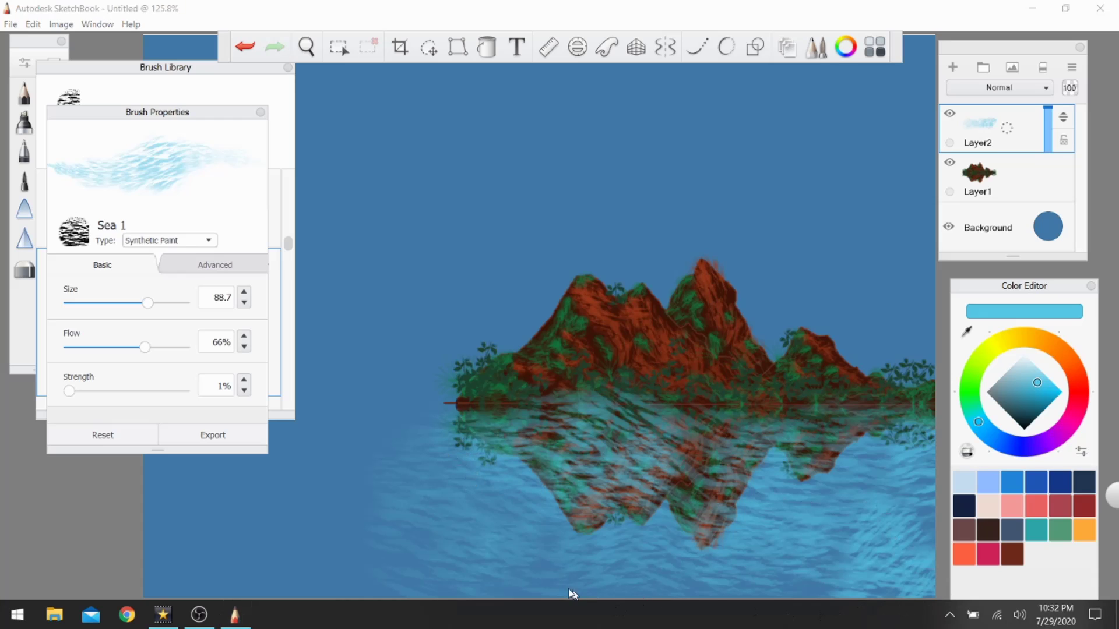
{"action": "mouse_move", "coordinate": [538, 595]}
{"action": "left_mouse_down"}
{"action": "mouse_move", "coordinate": [524, 559]}
{"action": "mouse_move", "coordinate": [461, 583]}
{"action": "mouse_move", "coordinate": [396, 583]}
{"action": "left_mouse_up"}
{"action": "left_click", "coordinate": [744, 605]}
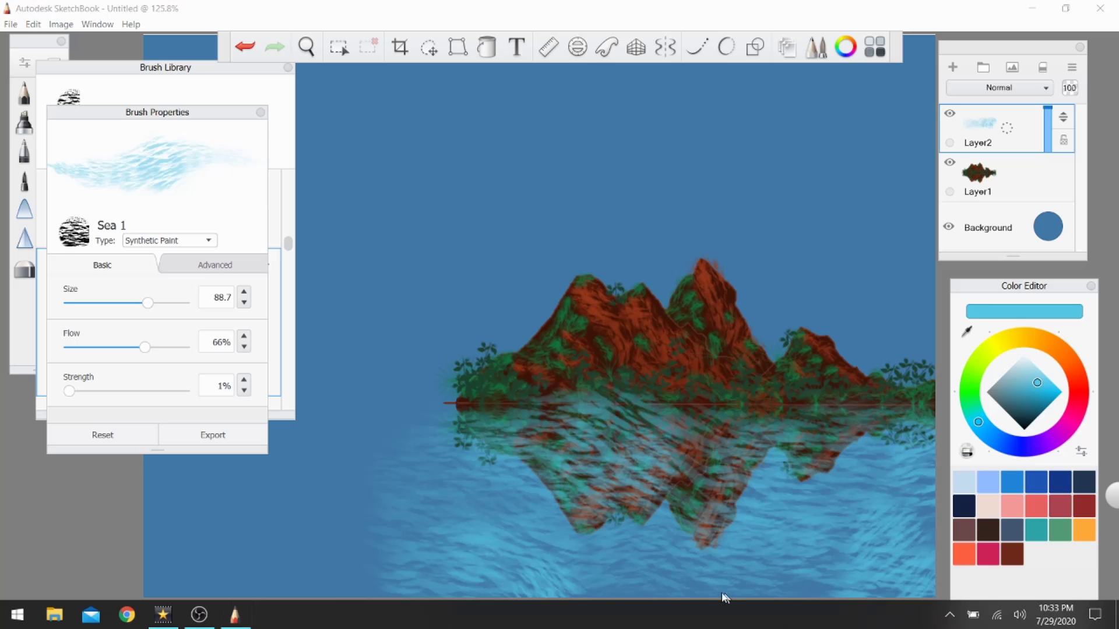
{"action": "left_click_drag", "start_coordinate": [751, 594], "coordinate": [649, 582]}
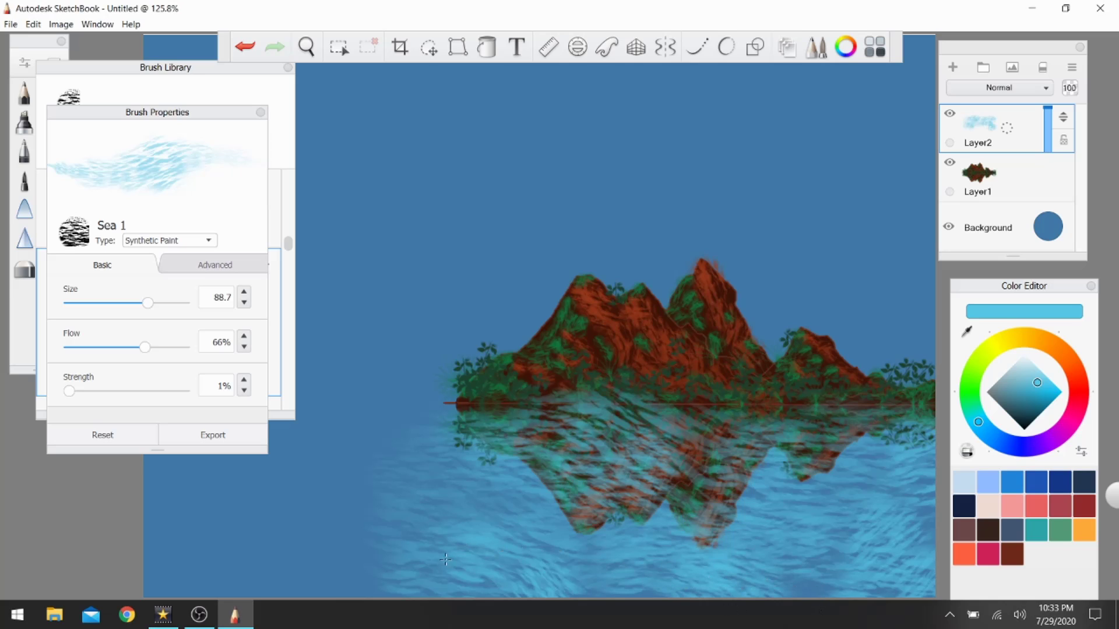
- Fill the open water left of the mountains with light blue ripples from the canvas's lower edge to just above the waterline
{"action": "mouse_move", "coordinate": [430, 499]}
{"action": "left_mouse_down"}
{"action": "mouse_move", "coordinate": [361, 480]}
{"action": "mouse_move", "coordinate": [328, 485]}
{"action": "mouse_move", "coordinate": [360, 472]}
{"action": "left_mouse_up"}
{"action": "mouse_move", "coordinate": [369, 518]}
{"action": "left_mouse_down"}
{"action": "mouse_move", "coordinate": [223, 581]}
{"action": "mouse_move", "coordinate": [131, 571]}
{"action": "left_mouse_up"}
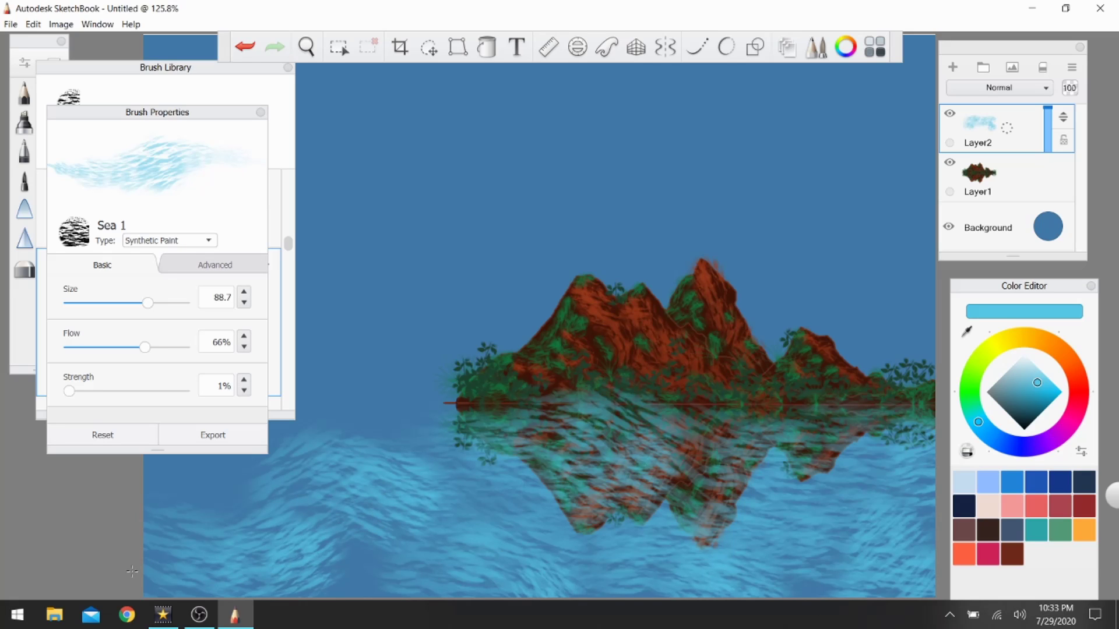
{"action": "mouse_move", "coordinate": [338, 577]}
{"action": "left_mouse_down"}
{"action": "mouse_move", "coordinate": [385, 562]}
{"action": "mouse_move", "coordinate": [309, 583]}
{"action": "left_mouse_up"}
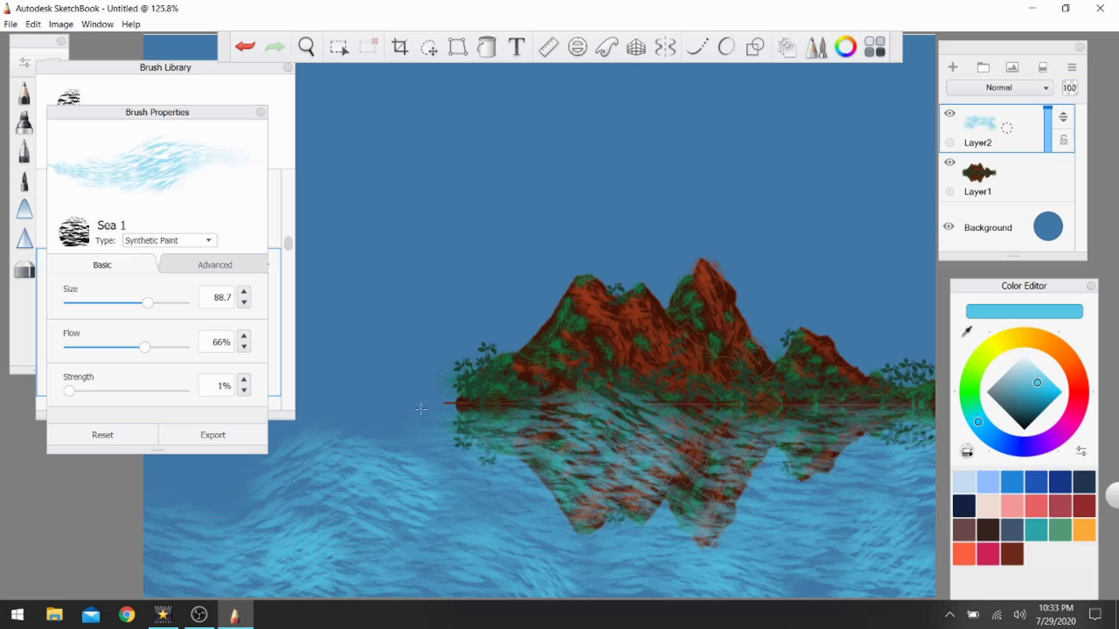
{"action": "mouse_move", "coordinate": [440, 406]}
{"action": "left_mouse_down"}
{"action": "mouse_move", "coordinate": [408, 410]}
{"action": "mouse_move", "coordinate": [303, 370]}
{"action": "left_mouse_up"}
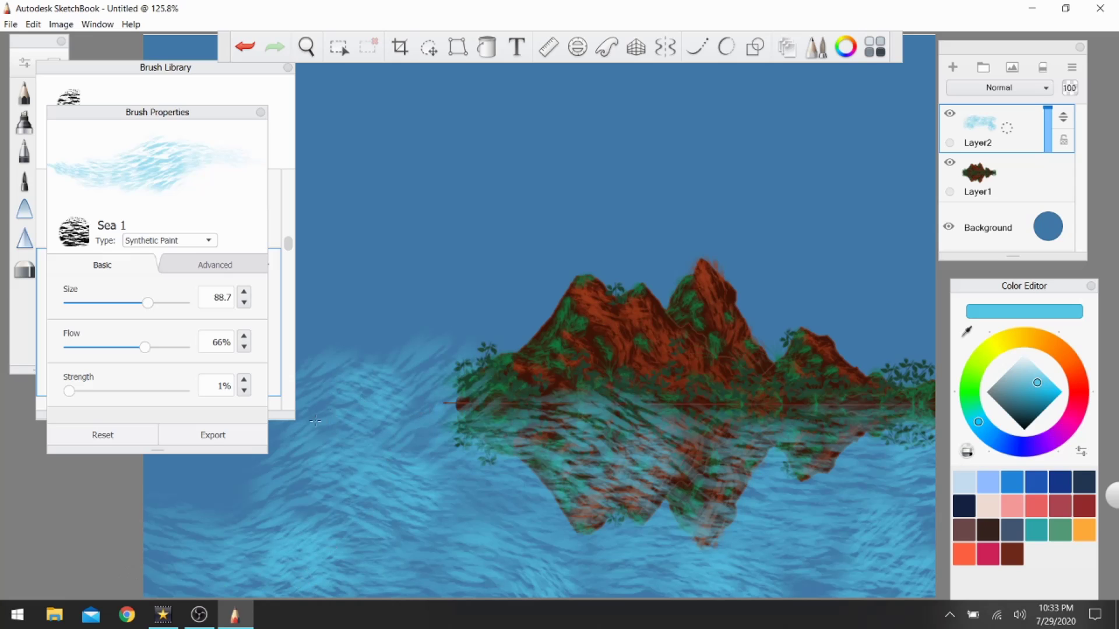
{"action": "left_click_drag", "start_coordinate": [213, 489], "coordinate": [120, 451]}
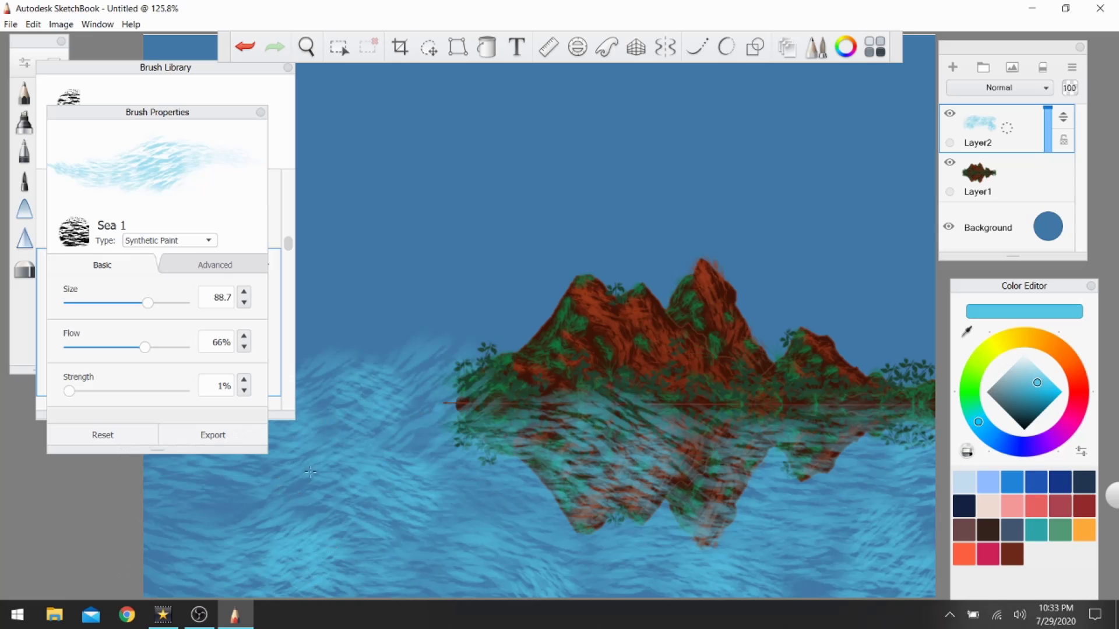
- Try to extend the ripples higher beside the large mountain's left slope, and undo the stroke
{"action": "left_click_drag", "start_coordinate": [507, 339], "coordinate": [298, 314]}
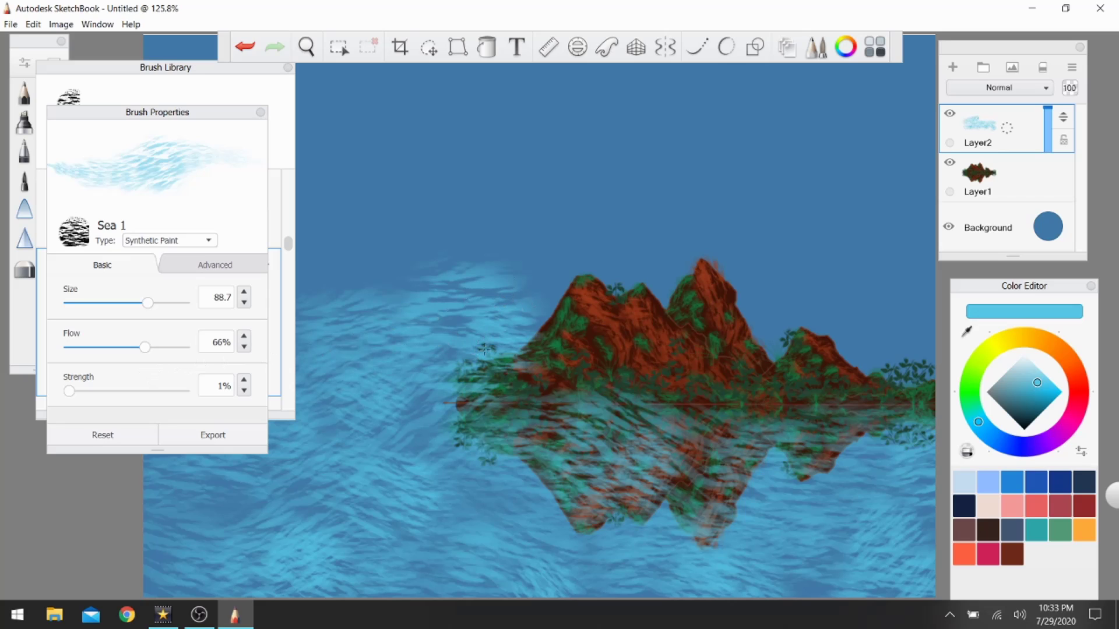
{"action": "left_click", "coordinate": [247, 49]}
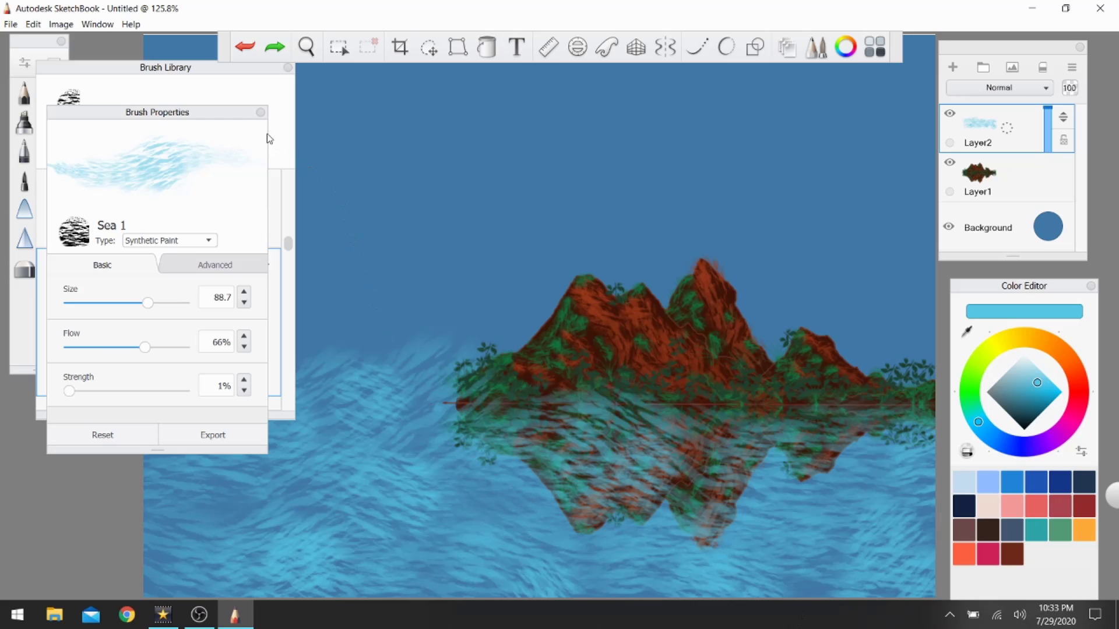
- Close the brush properties and move the brush library clear of the basic brush palette
{"action": "left_click", "coordinate": [260, 112]}
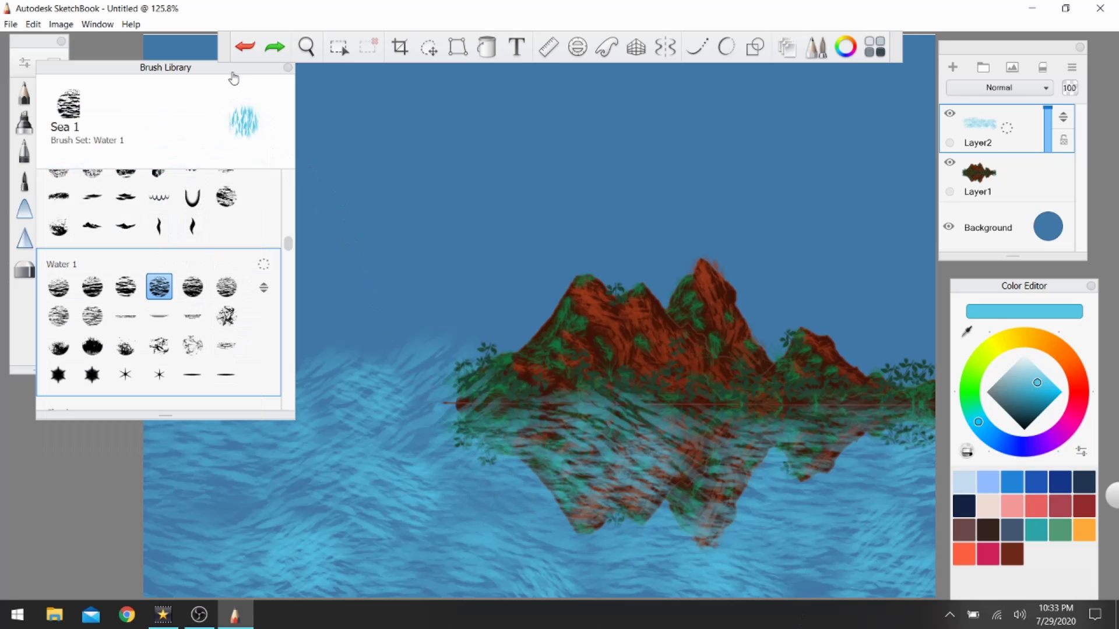
{"action": "mouse_move", "coordinate": [230, 74]}
{"action": "left_mouse_down"}
{"action": "mouse_move", "coordinate": [242, 122]}
{"action": "mouse_move", "coordinate": [288, 165]}
{"action": "left_mouse_up"}
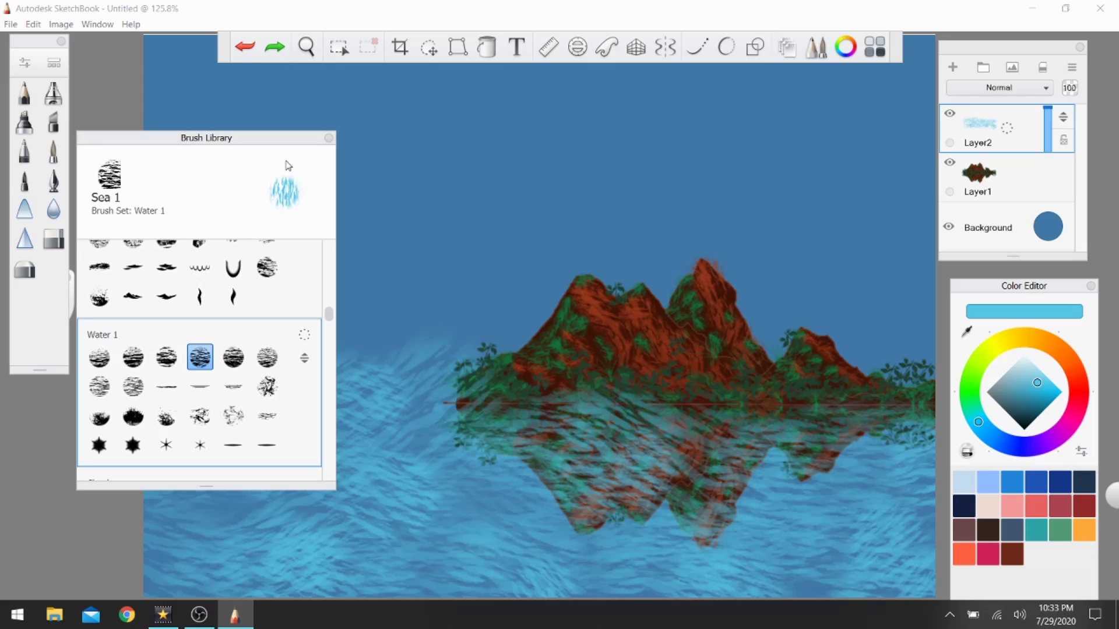
- Browse the brush library up to Jason's Free Fantasy Art Set, move the library clear of the water and close it
{"action": "scroll", "coordinate": [195, 380], "scroll_direction": "up", "scroll_amount": 1}
{"action": "scroll", "coordinate": [196, 380], "scroll_direction": "up", "scroll_amount": 2}
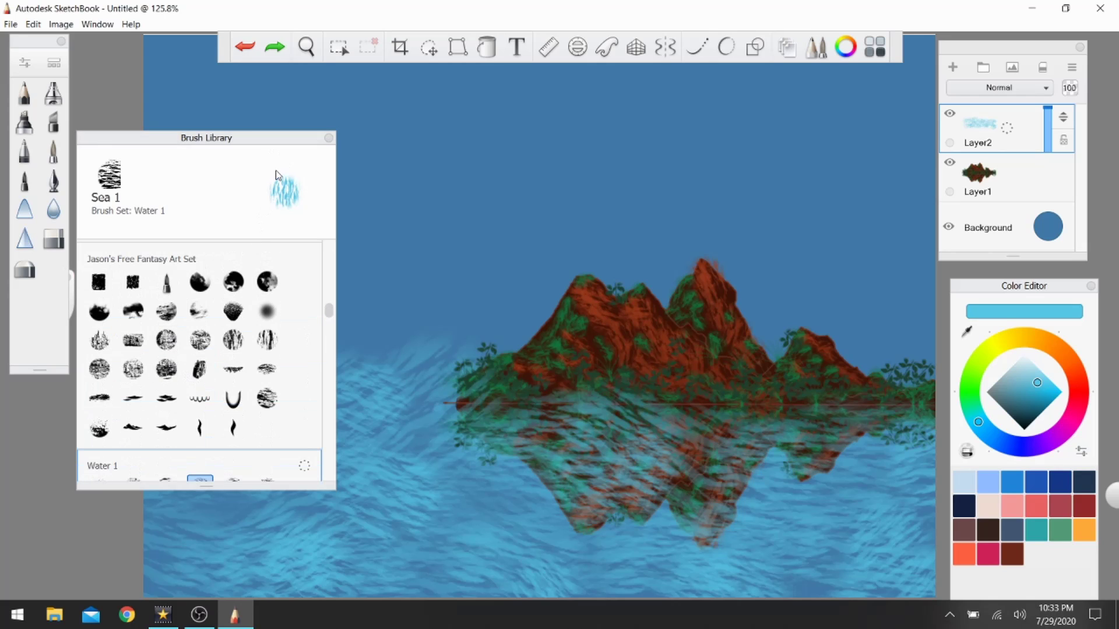
{"action": "mouse_move", "coordinate": [277, 139]}
{"action": "left_mouse_down"}
{"action": "mouse_move", "coordinate": [289, 103]}
{"action": "mouse_move", "coordinate": [284, 24]}
{"action": "left_mouse_up"}
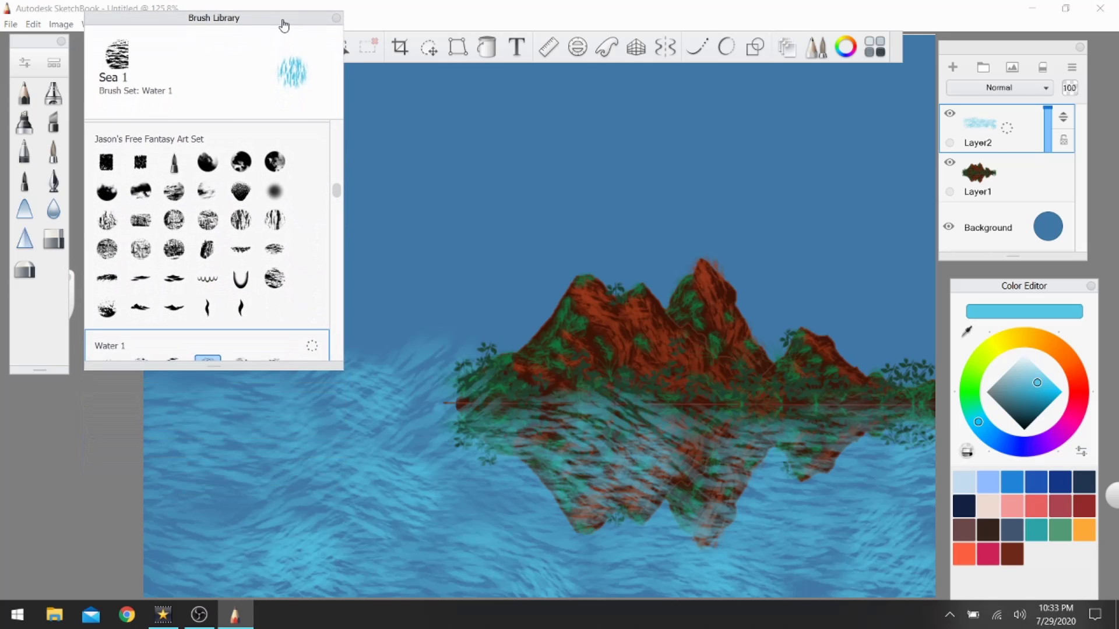
{"action": "left_click", "coordinate": [336, 18]}
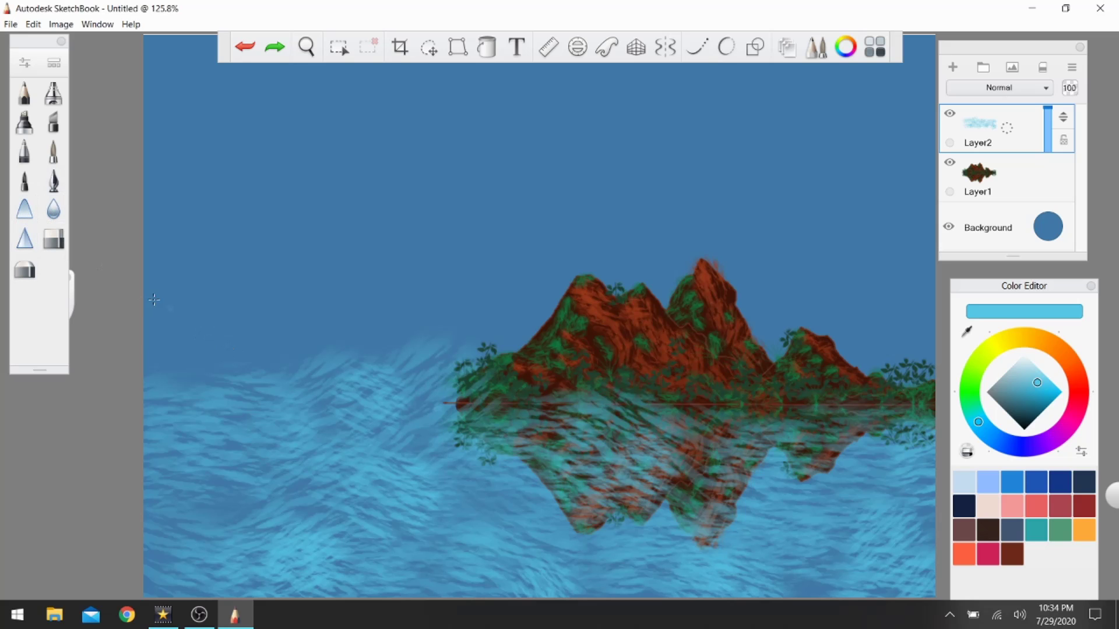
- Soften the light blue ripples over the mountain reflection and surrounding water with the Smear brush at size 29.6
{"action": "left_click", "coordinate": [24, 209]}
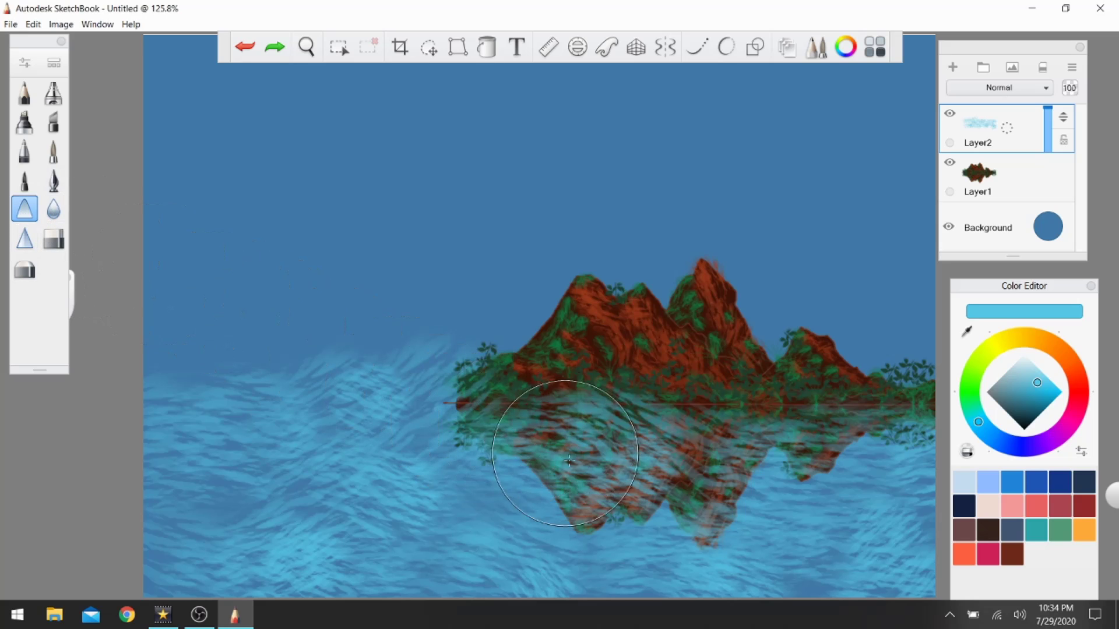
{"action": "left_click", "coordinate": [22, 214]}
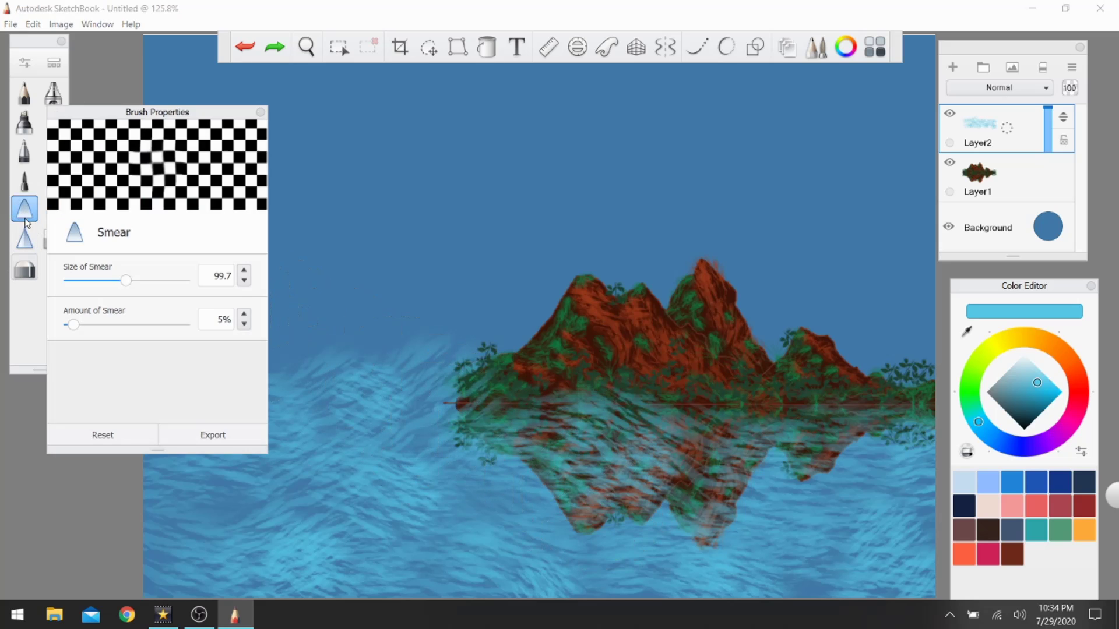
{"action": "left_click_drag", "start_coordinate": [130, 282], "coordinate": [85, 289]}
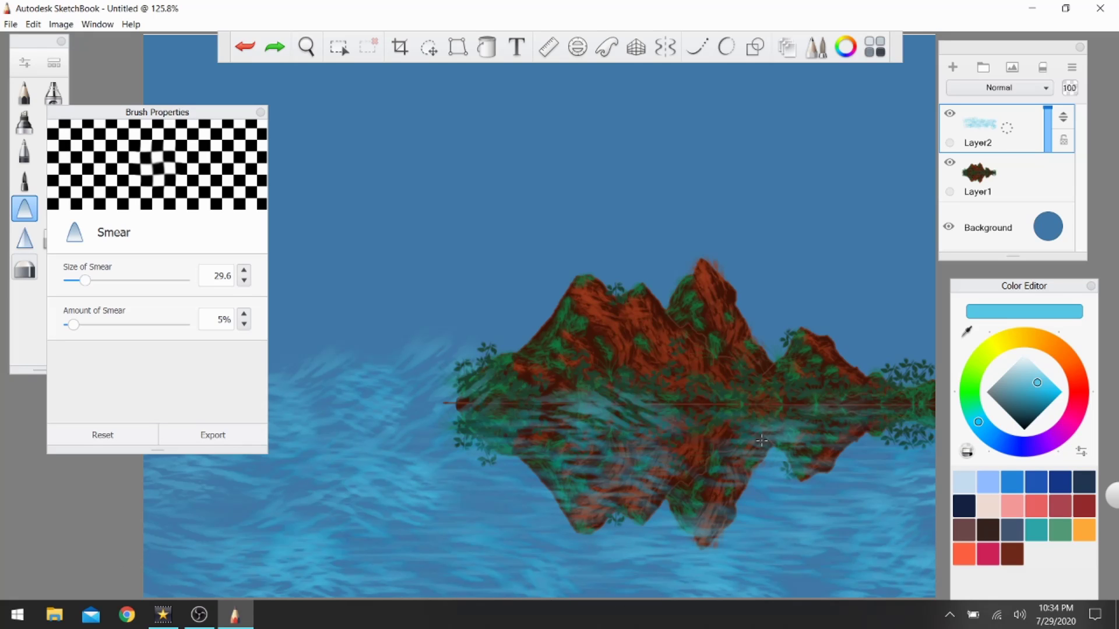
{"action": "left_click_drag", "start_coordinate": [531, 450], "coordinate": [734, 419]}
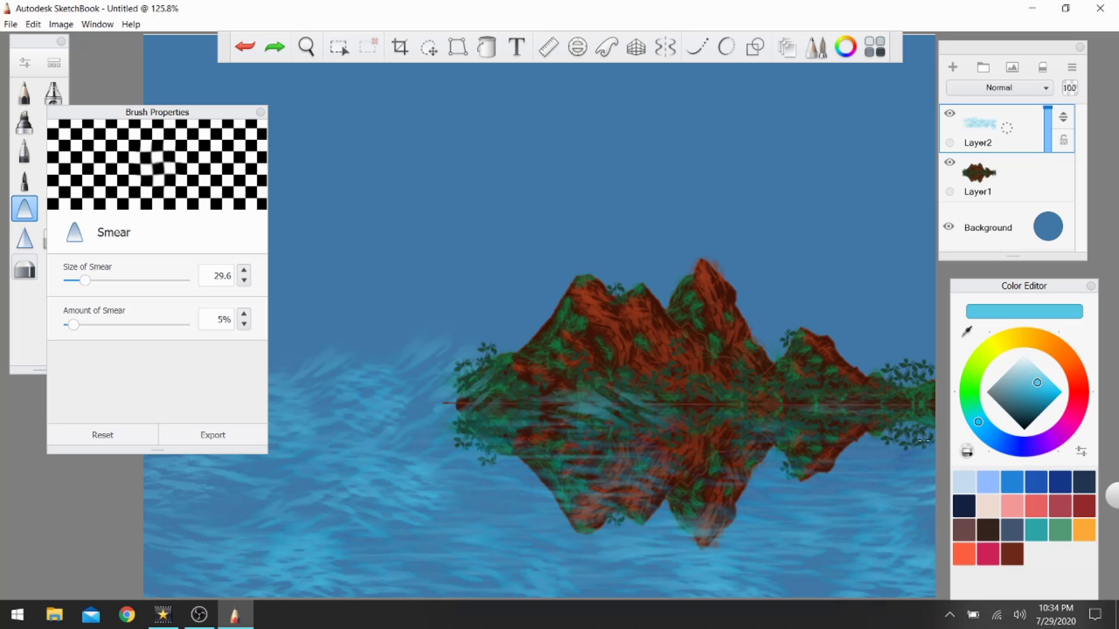
{"action": "mouse_move", "coordinate": [662, 471]}
{"action": "left_mouse_down"}
{"action": "mouse_move", "coordinate": [720, 518]}
{"action": "mouse_move", "coordinate": [680, 544]}
{"action": "left_mouse_up"}
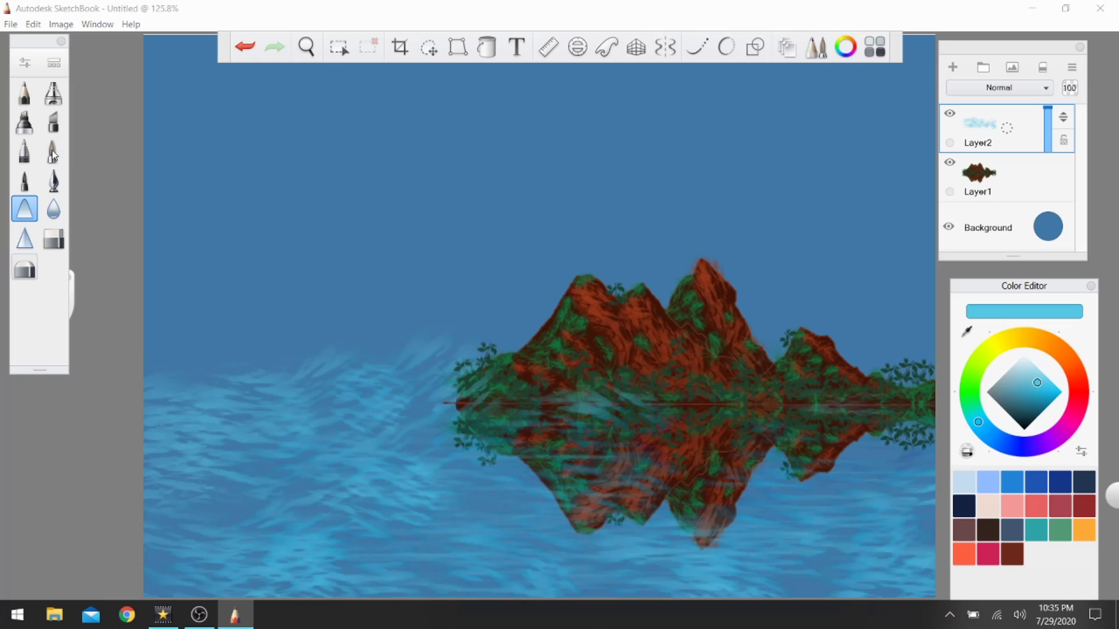
- Choose the Foam brush from Jason's Free Fantasy Art Set and lighten the colour to a pale blue
{"action": "left_click", "coordinate": [53, 153]}
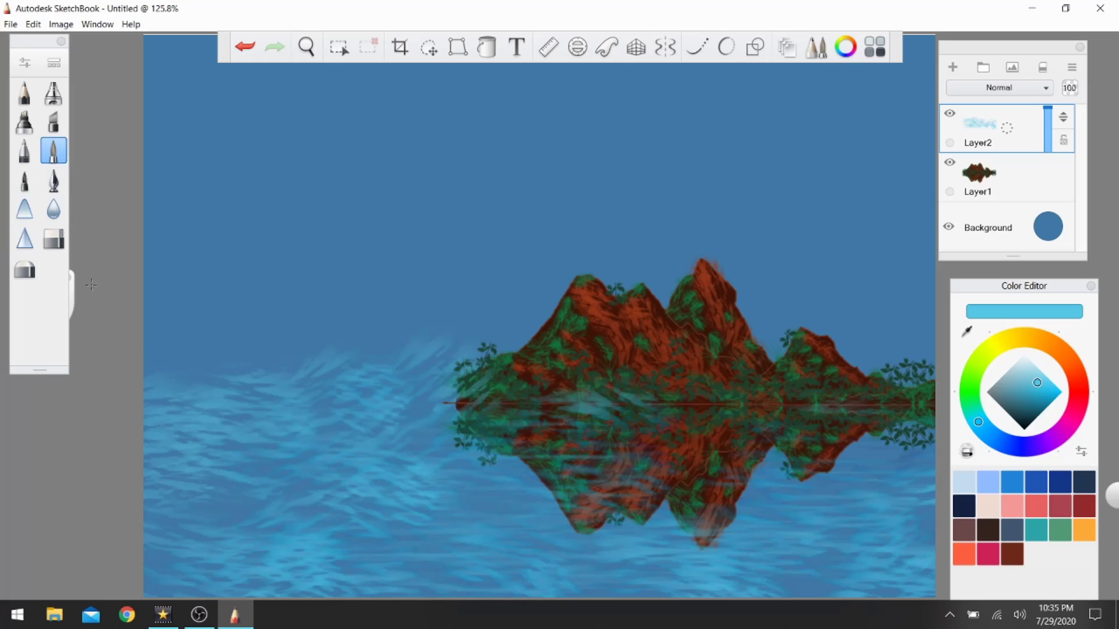
{"action": "left_click", "coordinate": [53, 63]}
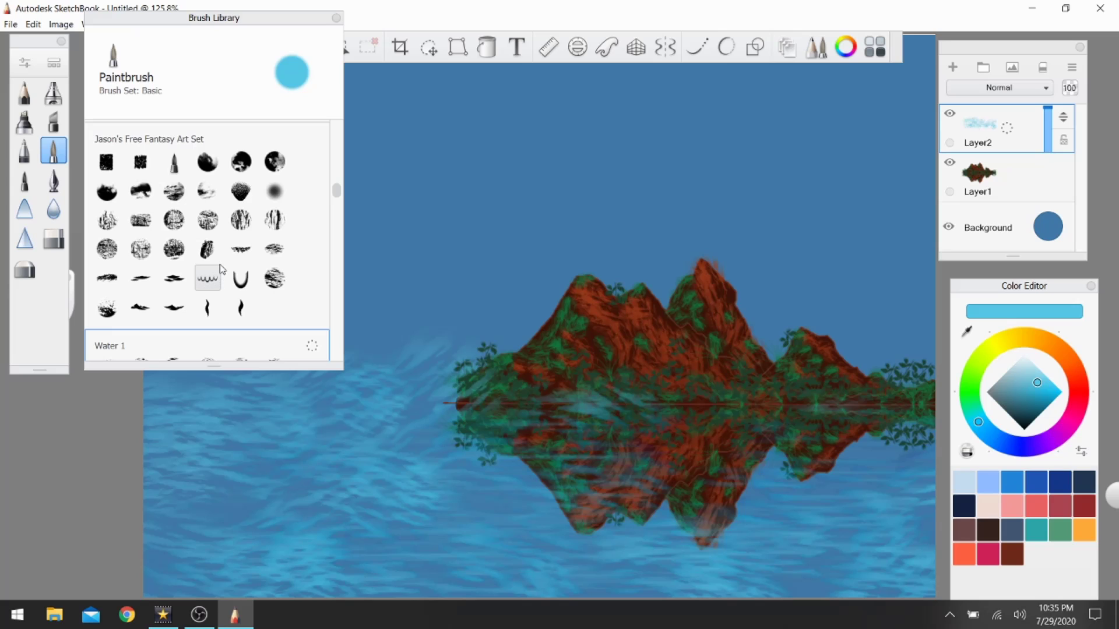
{"action": "left_click", "coordinate": [276, 283]}
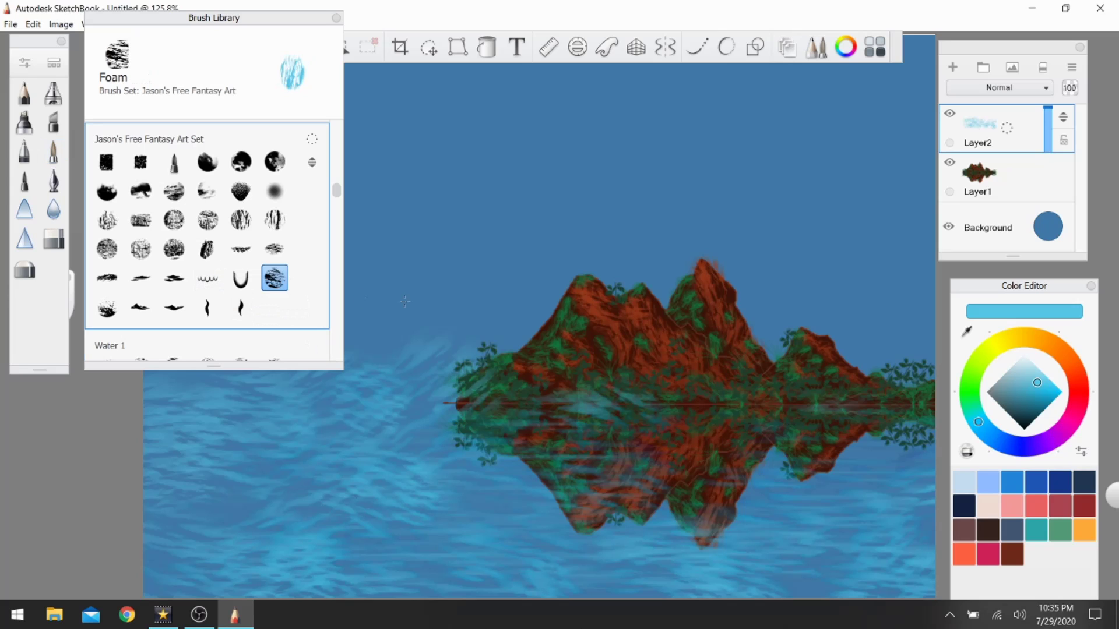
{"action": "left_click", "coordinate": [1032, 377]}
{"action": "left_click_drag", "start_coordinate": [1032, 377], "coordinate": [1031, 367]}
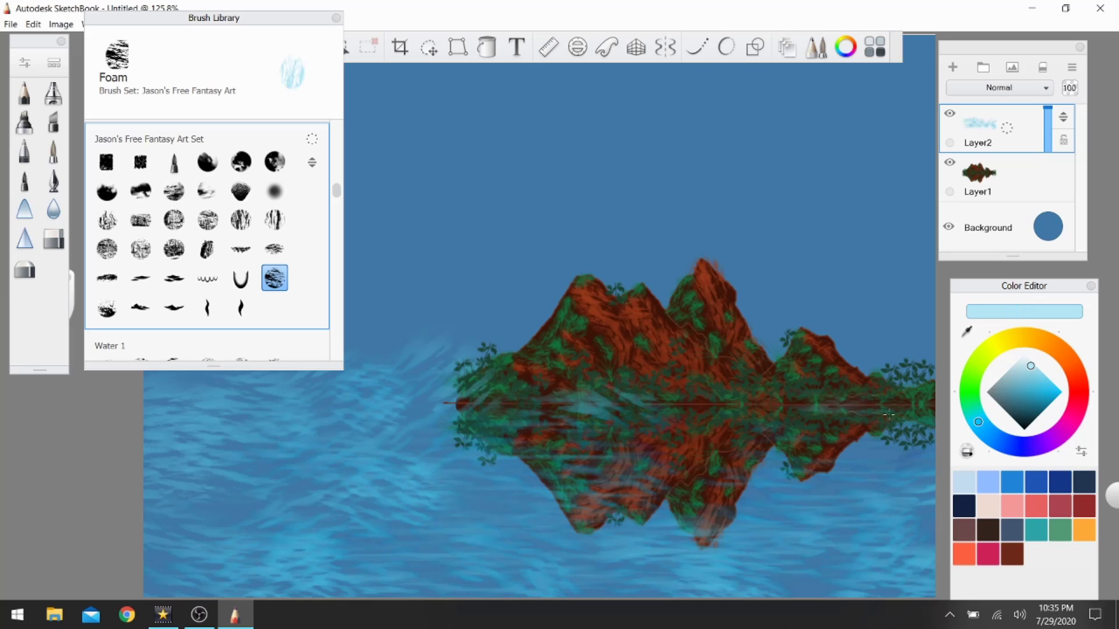
- Try a large Foam stroke across the mountains, move the brush library down and undo the stroke
{"action": "left_click_drag", "start_coordinate": [531, 416], "coordinate": [545, 410]}
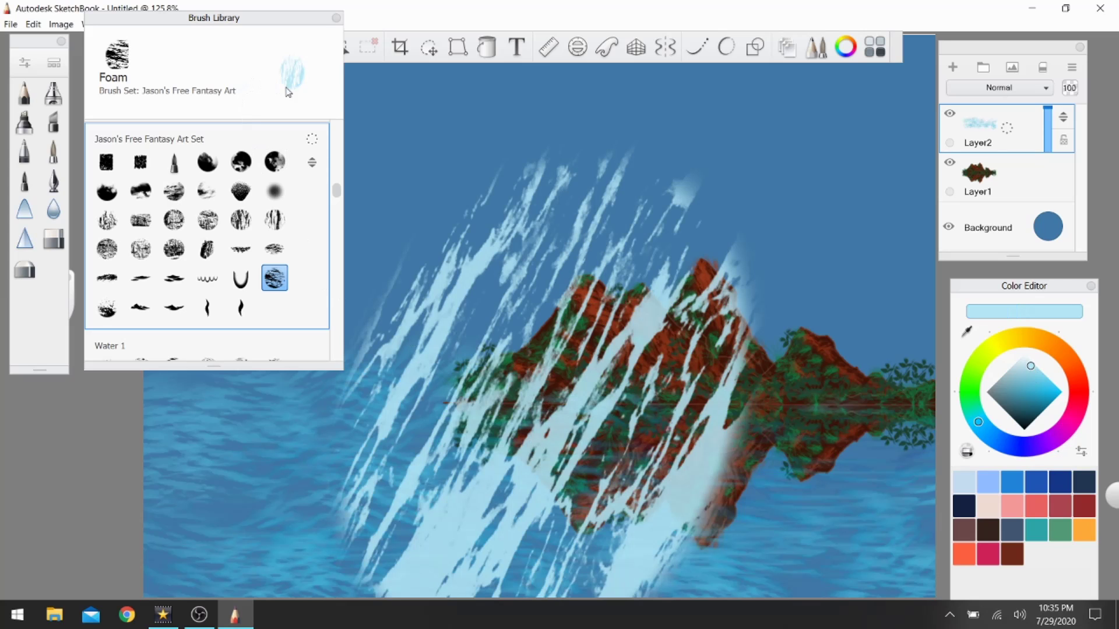
{"action": "left_click_drag", "start_coordinate": [280, 24], "coordinate": [249, 99]}
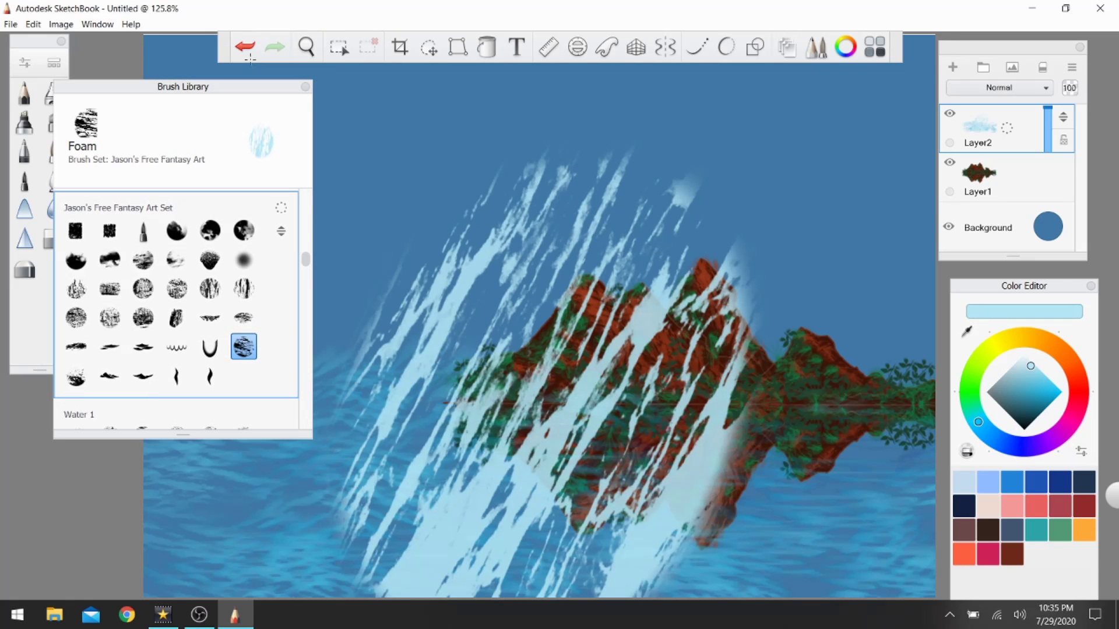
{"action": "left_click", "coordinate": [244, 46]}
- Set the Foam brush size to 34.4, try painting foam along the mountains' waterline, and undo the strokes
{"action": "left_click", "coordinate": [249, 353]}
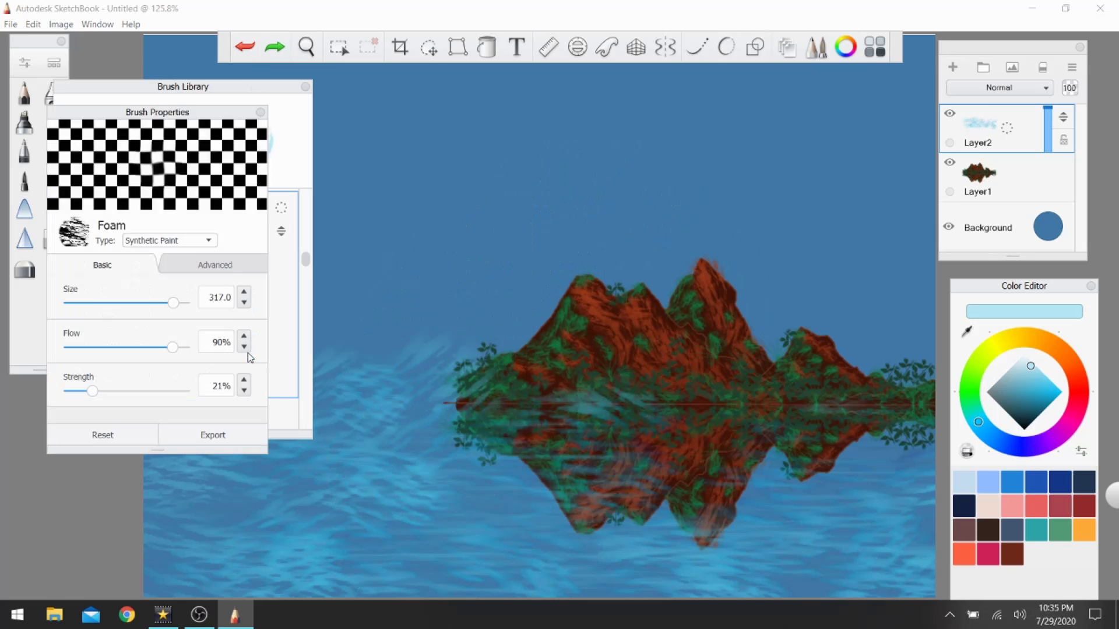
{"action": "left_click_drag", "start_coordinate": [178, 304], "coordinate": [109, 315]}
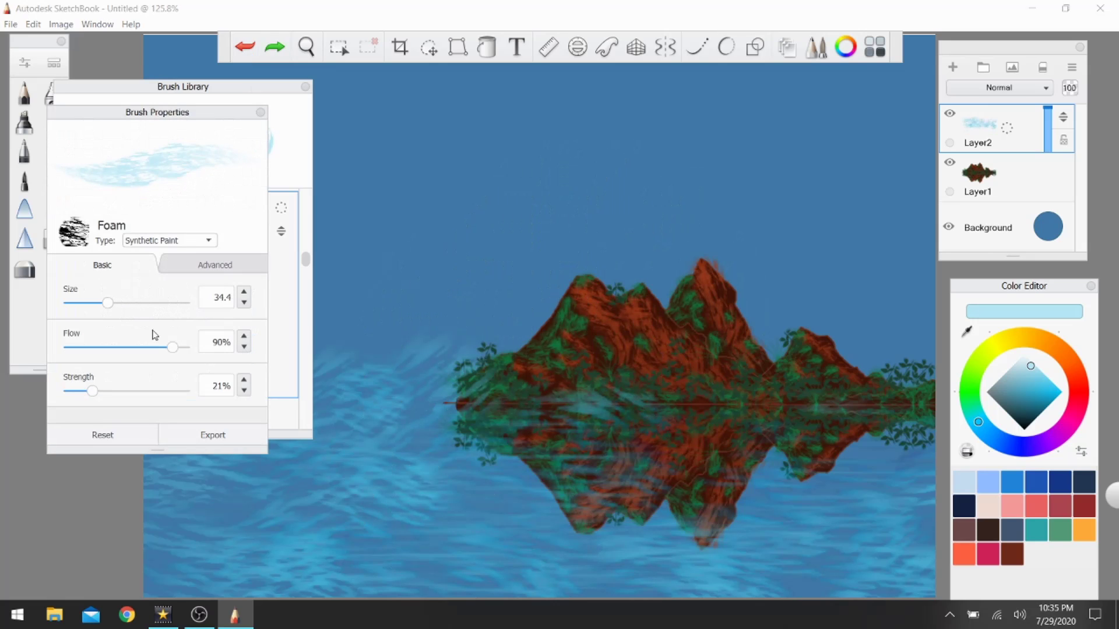
{"action": "mouse_move", "coordinate": [474, 406]}
{"action": "left_mouse_down"}
{"action": "mouse_move", "coordinate": [450, 401]}
{"action": "mouse_move", "coordinate": [477, 410]}
{"action": "mouse_move", "coordinate": [643, 400]}
{"action": "mouse_move", "coordinate": [681, 416]}
{"action": "mouse_move", "coordinate": [920, 405]}
{"action": "left_mouse_up"}
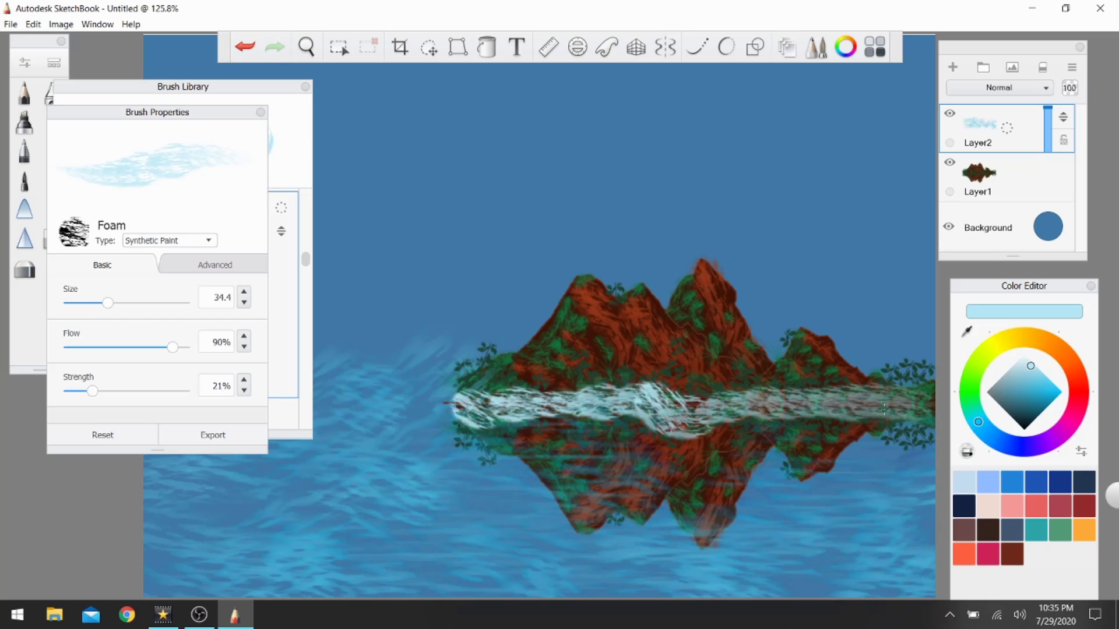
{"action": "left_click", "coordinate": [239, 51]}
{"action": "left_click", "coordinate": [239, 50]}
{"action": "left_click", "coordinate": [238, 51]}
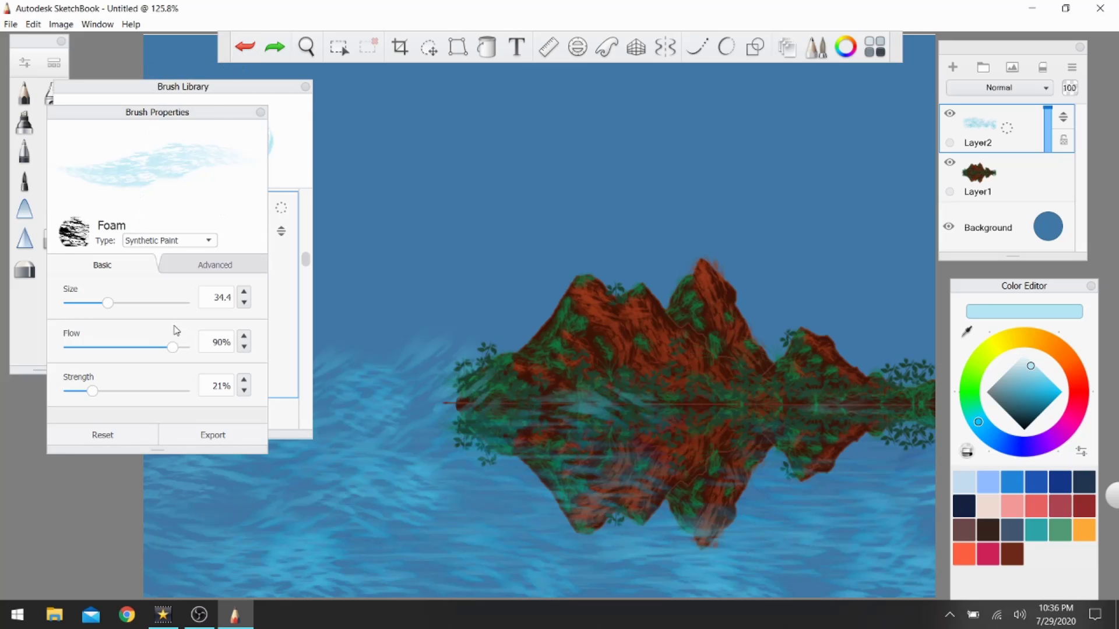
- Set the Foam strength to 77%, try splashes at the shoreline's left end, undo them and close the brush properties
{"action": "left_click_drag", "start_coordinate": [93, 393], "coordinate": [157, 402]}
{"action": "left_click_drag", "start_coordinate": [433, 404], "coordinate": [458, 371]}
{"action": "left_click_drag", "start_coordinate": [436, 409], "coordinate": [499, 402]}
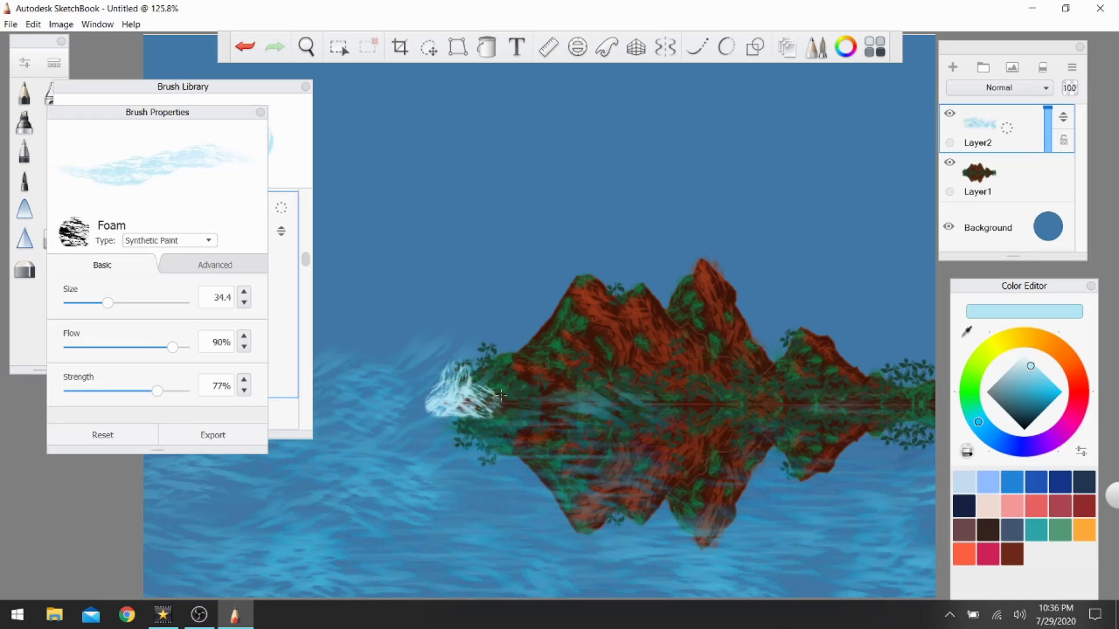
{"action": "left_click", "coordinate": [247, 48]}
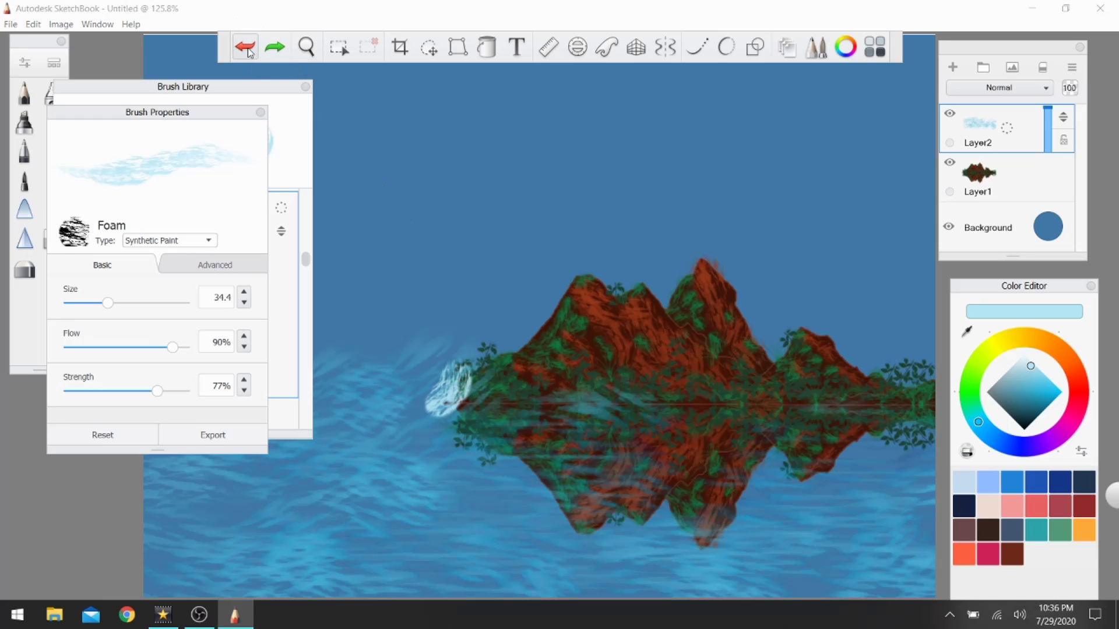
{"action": "left_click", "coordinate": [247, 48]}
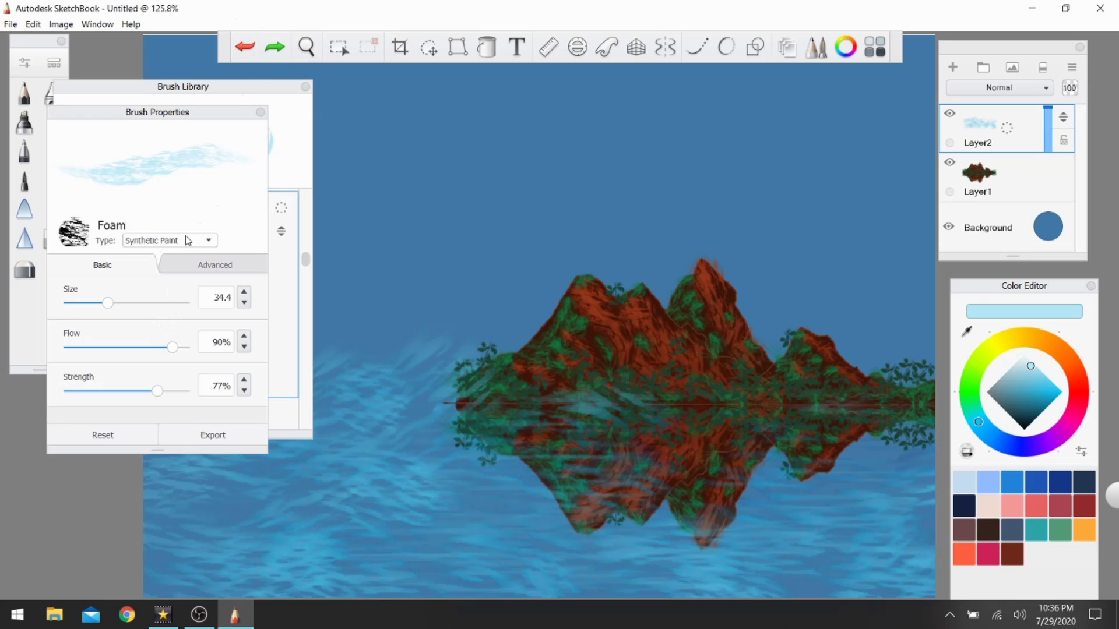
{"action": "left_click", "coordinate": [260, 112]}
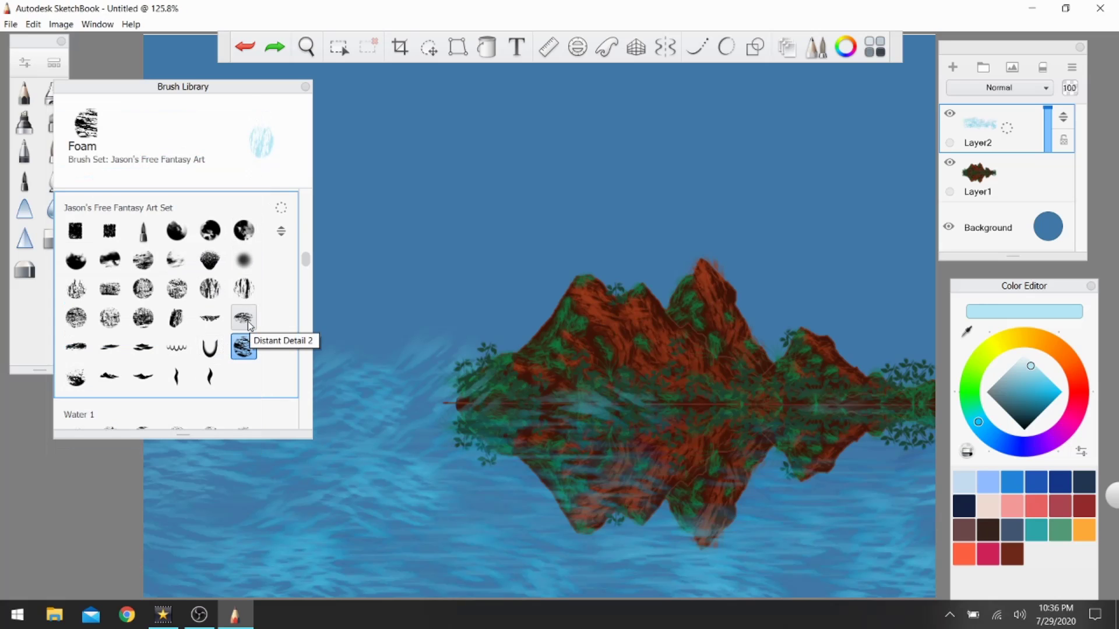
- Choose the Spray brush, try a stroke at the left end of the shoreline, and undo it
{"action": "left_click", "coordinate": [81, 379]}
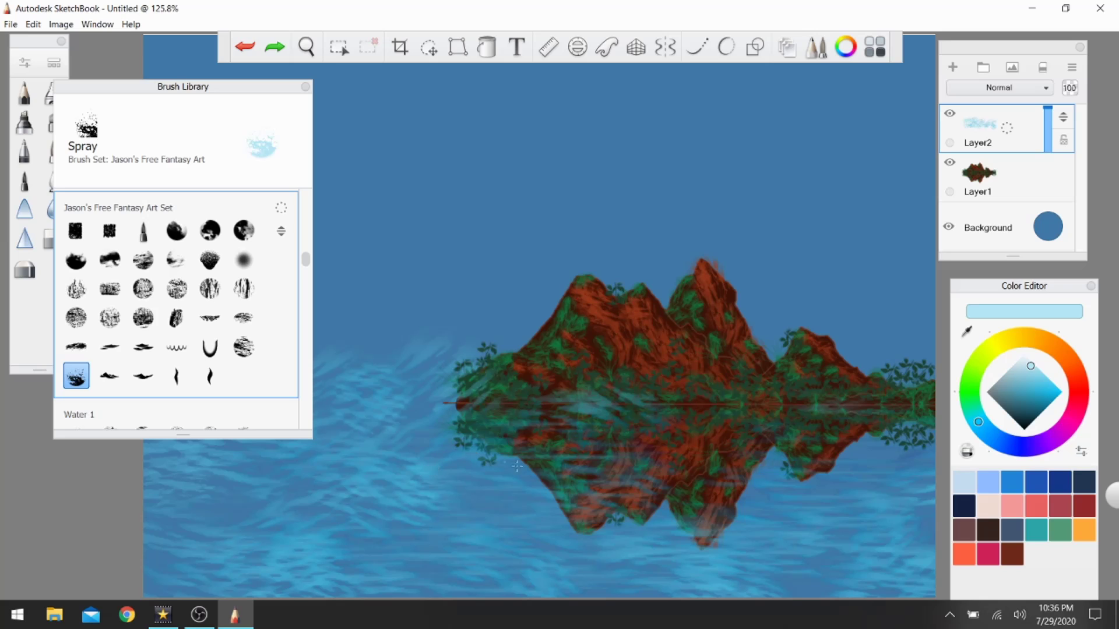
{"action": "left_click_drag", "start_coordinate": [436, 410], "coordinate": [435, 398]}
{"action": "left_click", "coordinate": [245, 46]}
- Set the Spray brush size to 44.7, try spraying foam at the shoreline's left end, and undo both strokes
{"action": "double_click", "coordinate": [81, 379]}
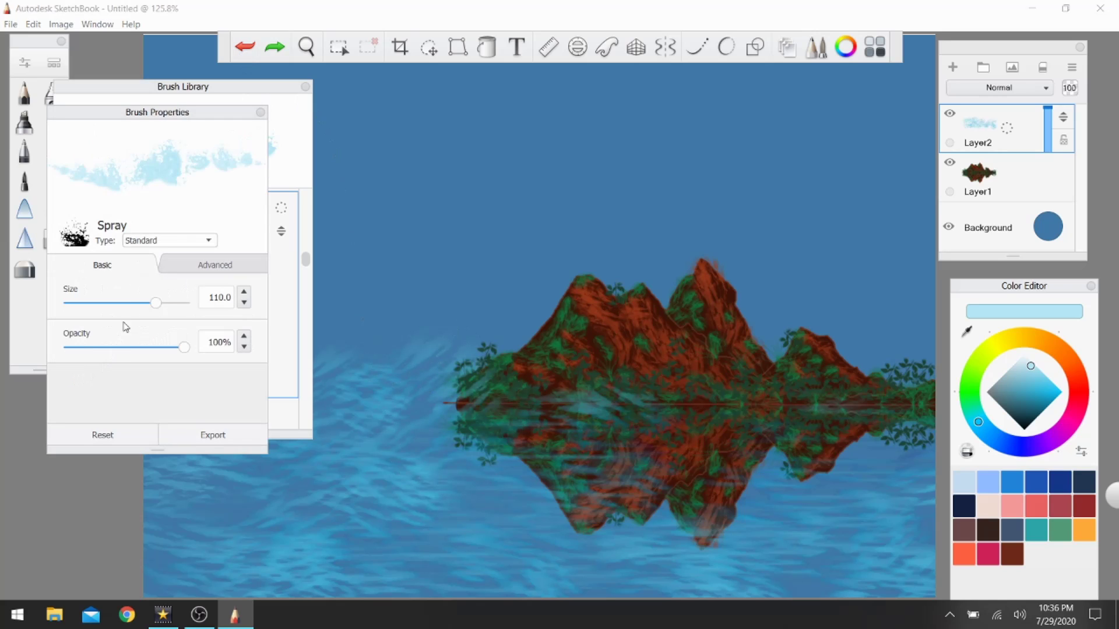
{"action": "left_click_drag", "start_coordinate": [130, 305], "coordinate": [122, 309]}
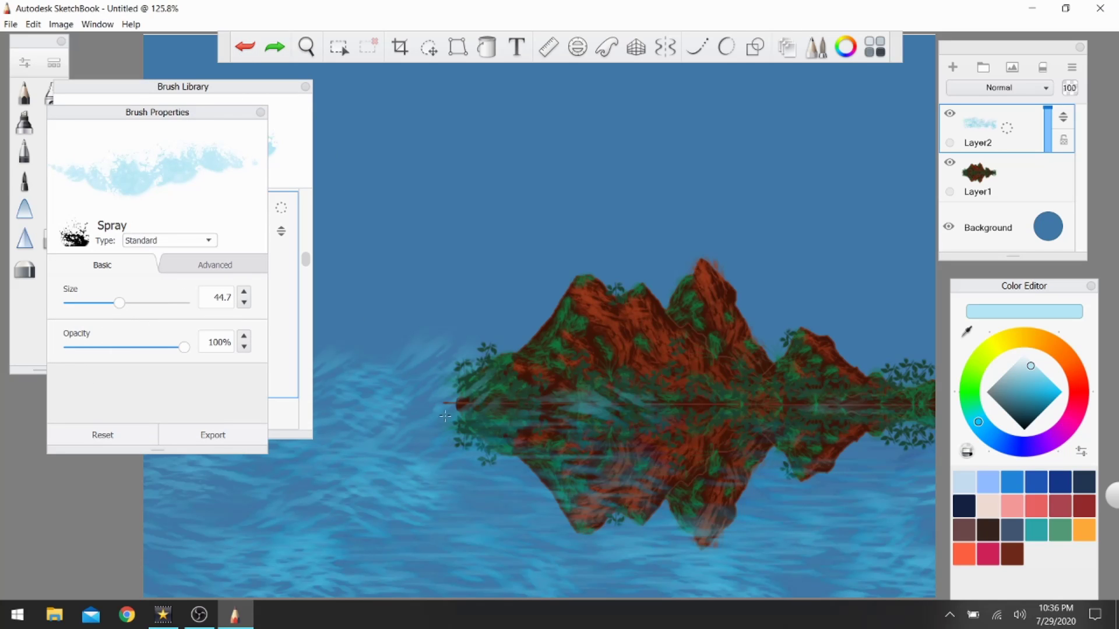
{"action": "left_click_drag", "start_coordinate": [449, 403], "coordinate": [473, 408]}
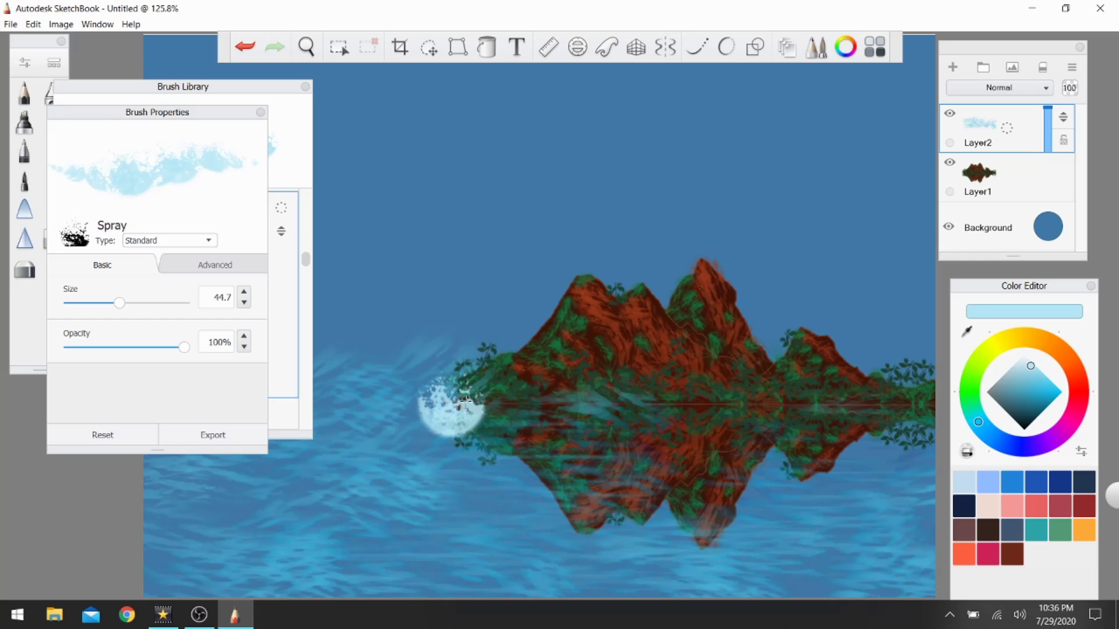
{"action": "left_click_drag", "start_coordinate": [445, 370], "coordinate": [449, 362]}
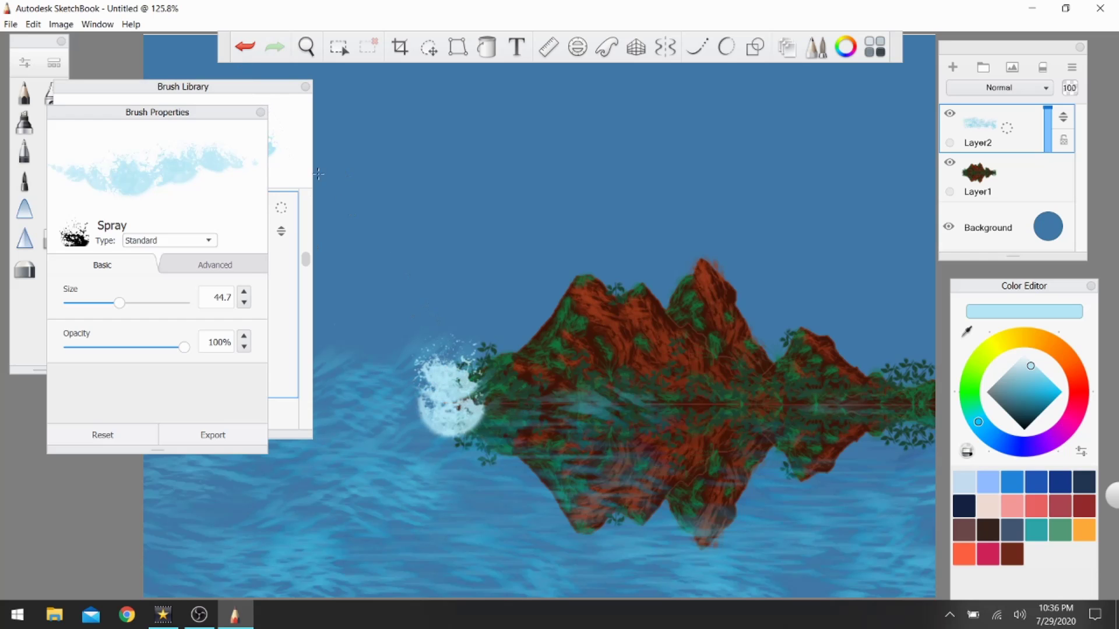
{"action": "left_click", "coordinate": [244, 47]}
{"action": "left_click", "coordinate": [245, 47]}
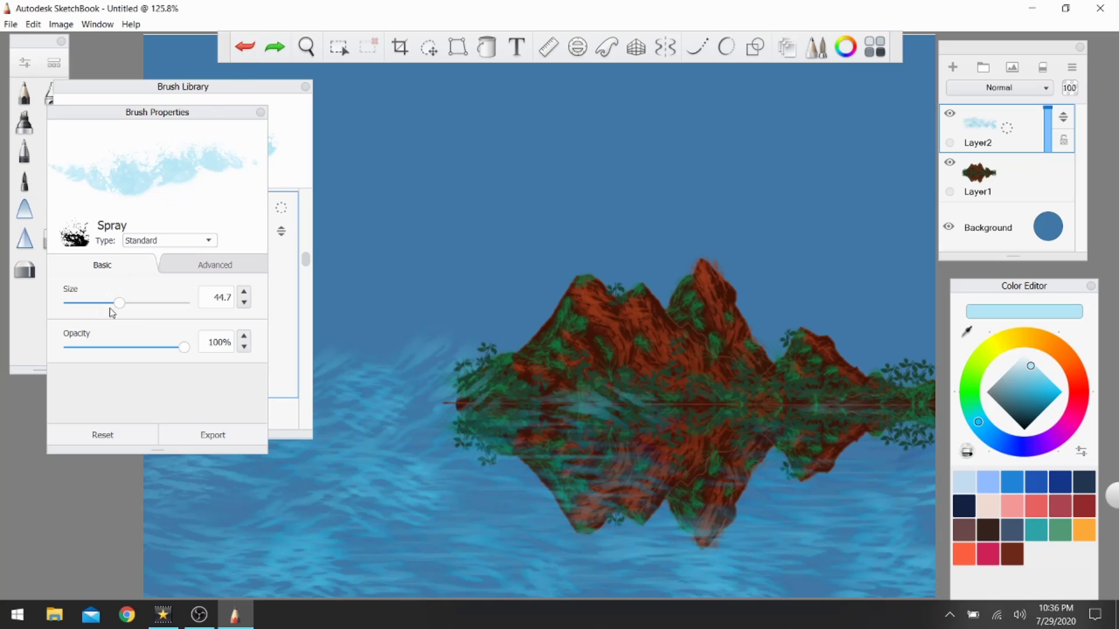
- Set the Spray brush size to 13.0, try dabbing pale foam along the mountains' waterline, and undo all the dabs
{"action": "left_click_drag", "start_coordinate": [119, 304], "coordinate": [83, 307]}
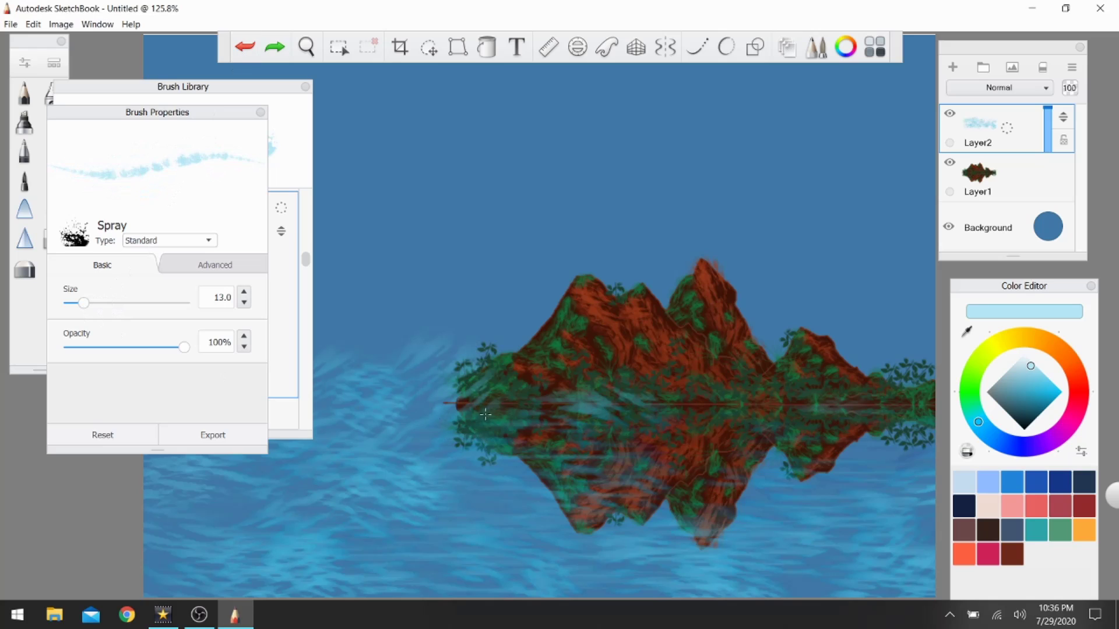
{"action": "left_click_drag", "start_coordinate": [468, 404], "coordinate": [659, 405]}
{"action": "left_click", "coordinate": [689, 406]}
{"action": "left_click", "coordinate": [714, 403]}
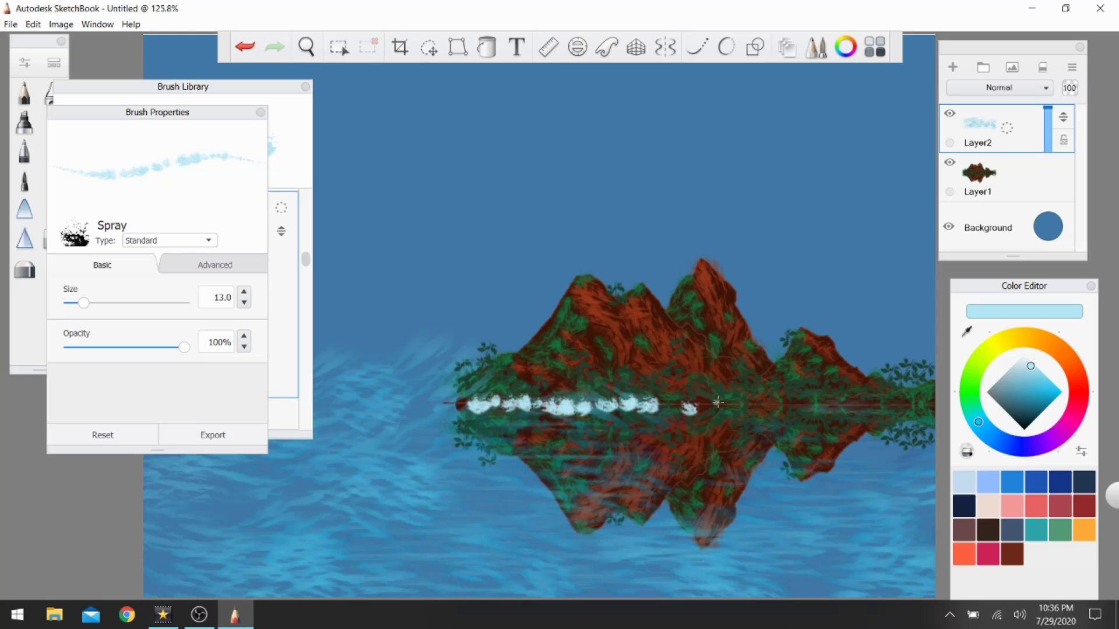
{"action": "mouse_move", "coordinate": [734, 396]}
{"action": "left_mouse_down"}
{"action": "mouse_move", "coordinate": [748, 402]}
{"action": "mouse_move", "coordinate": [658, 405]}
{"action": "left_mouse_up"}
{"action": "left_click_drag", "start_coordinate": [906, 405], "coordinate": [662, 410]}
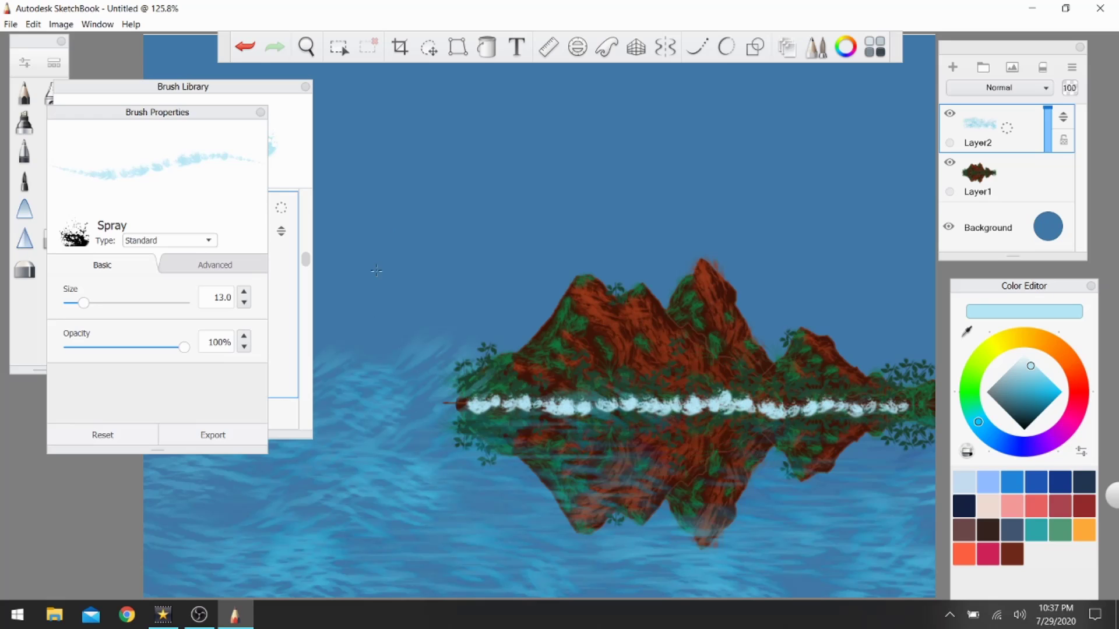
{"action": "left_click", "coordinate": [251, 53]}
{"action": "left_click", "coordinate": [251, 52]}
{"action": "left_click", "coordinate": [251, 53]}
{"action": "left_click", "coordinate": [250, 52]}
{"action": "left_click", "coordinate": [251, 53]}
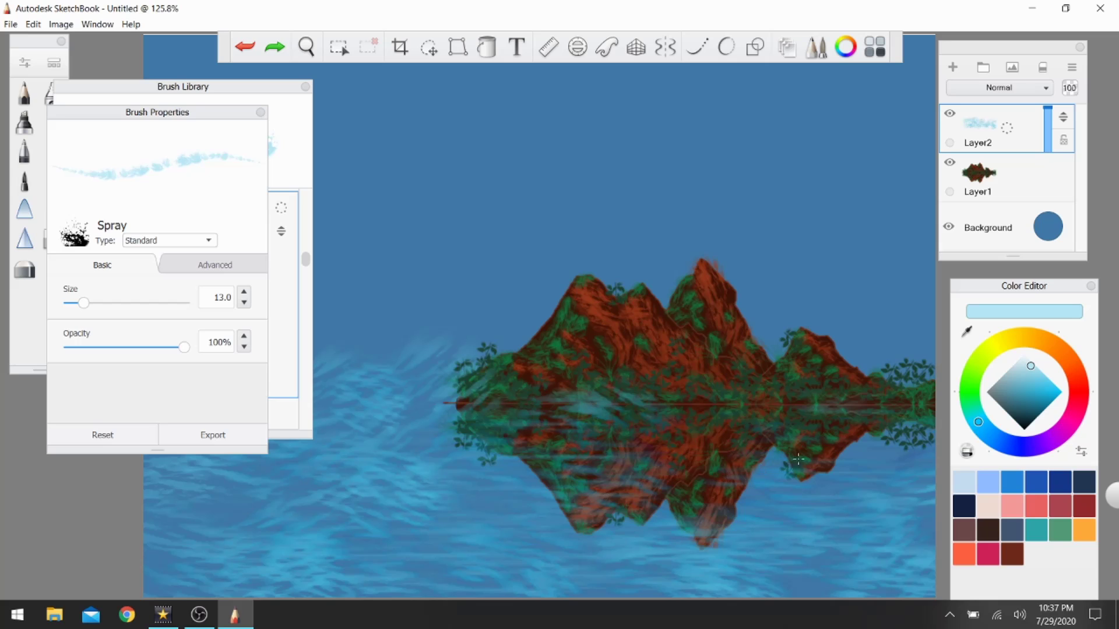
- Close the brush properties, try a short Spray stroke in the sky above the left mountain, and undo it
{"action": "left_click", "coordinate": [260, 112]}
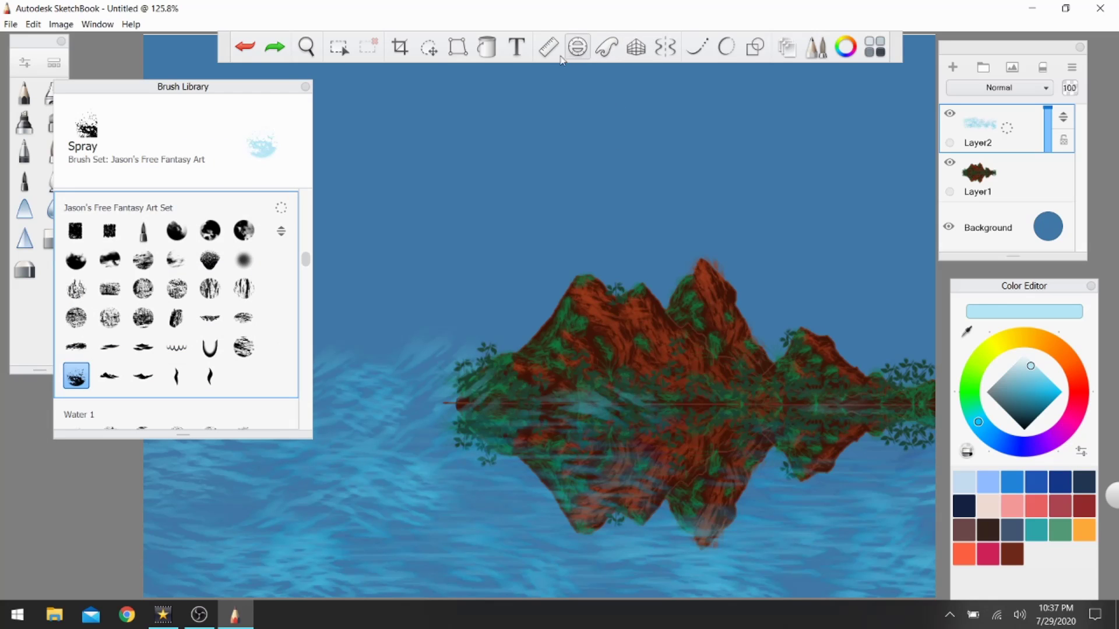
{"action": "left_click_drag", "start_coordinate": [531, 215], "coordinate": [512, 286]}
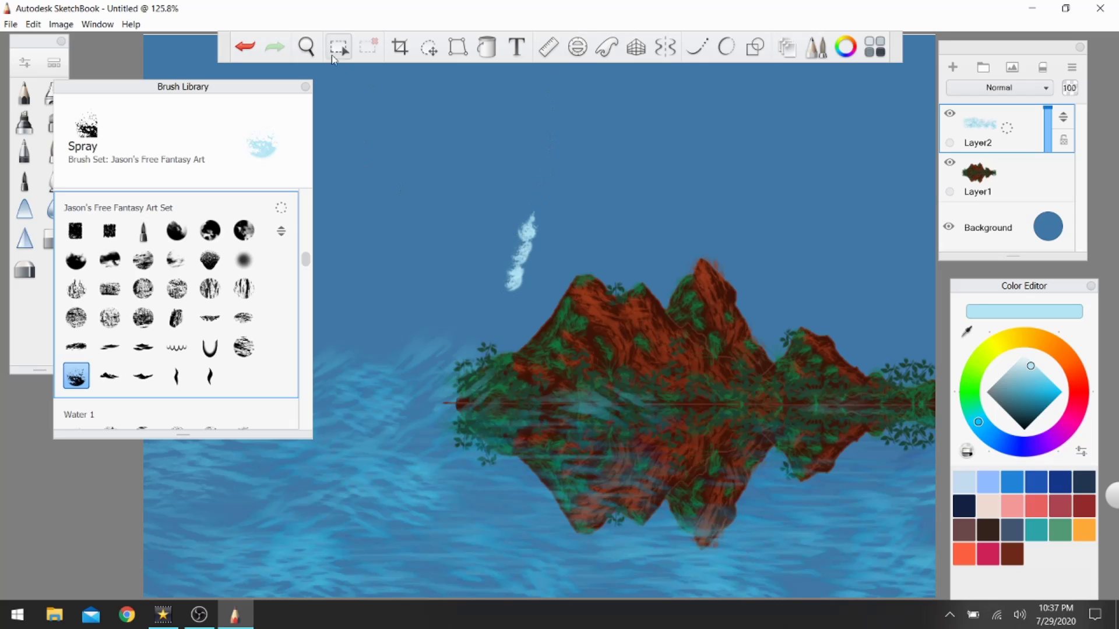
{"action": "left_click", "coordinate": [244, 47]}
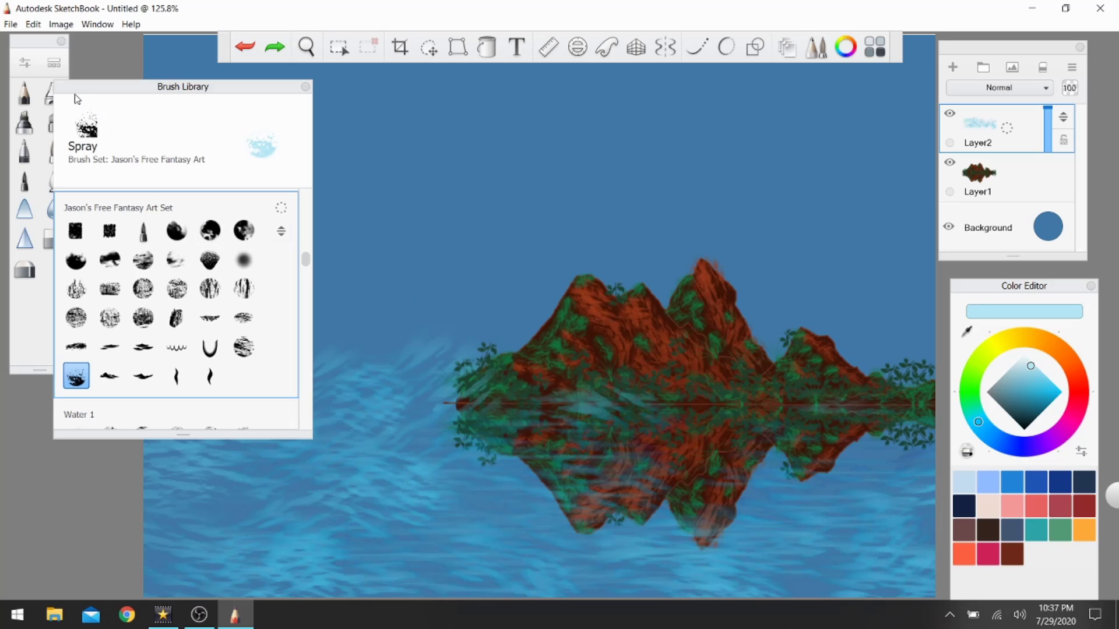
- Reposition the Brush Library window so that it no longer covers the brush palette
{"action": "left_click_drag", "start_coordinate": [100, 90], "coordinate": [156, 51]}
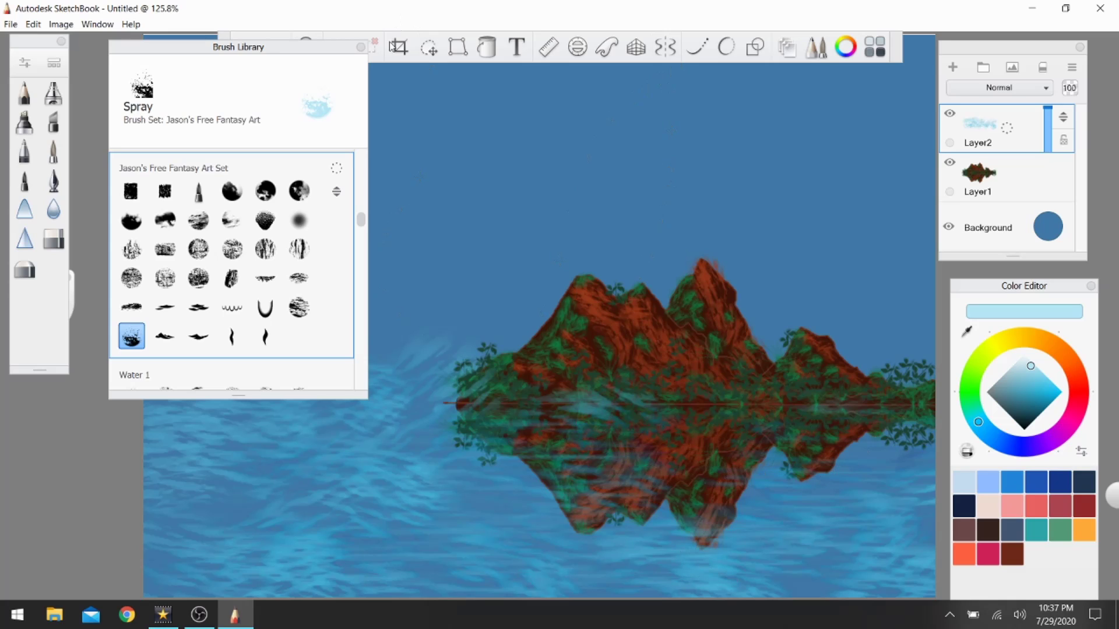
{"action": "mouse_move", "coordinate": [340, 50]}
{"action": "left_mouse_down"}
{"action": "mouse_move", "coordinate": [323, 62]}
{"action": "mouse_move", "coordinate": [303, 48]}
{"action": "left_mouse_up"}
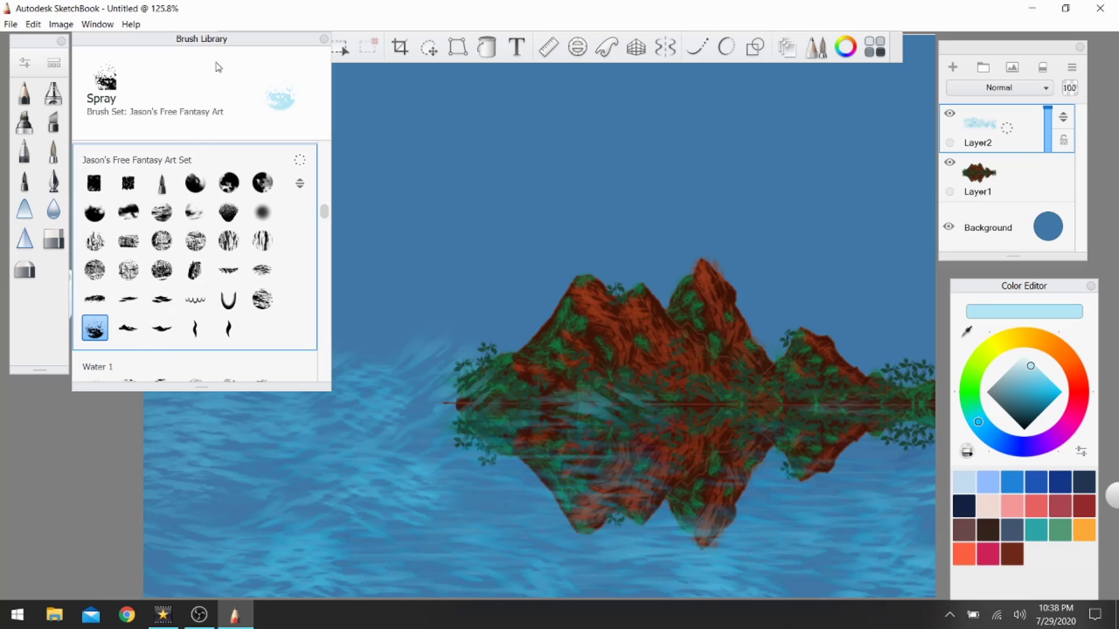
{"action": "left_click", "coordinate": [212, 46]}
{"action": "left_click_drag", "start_coordinate": [212, 49], "coordinate": [222, 51]}
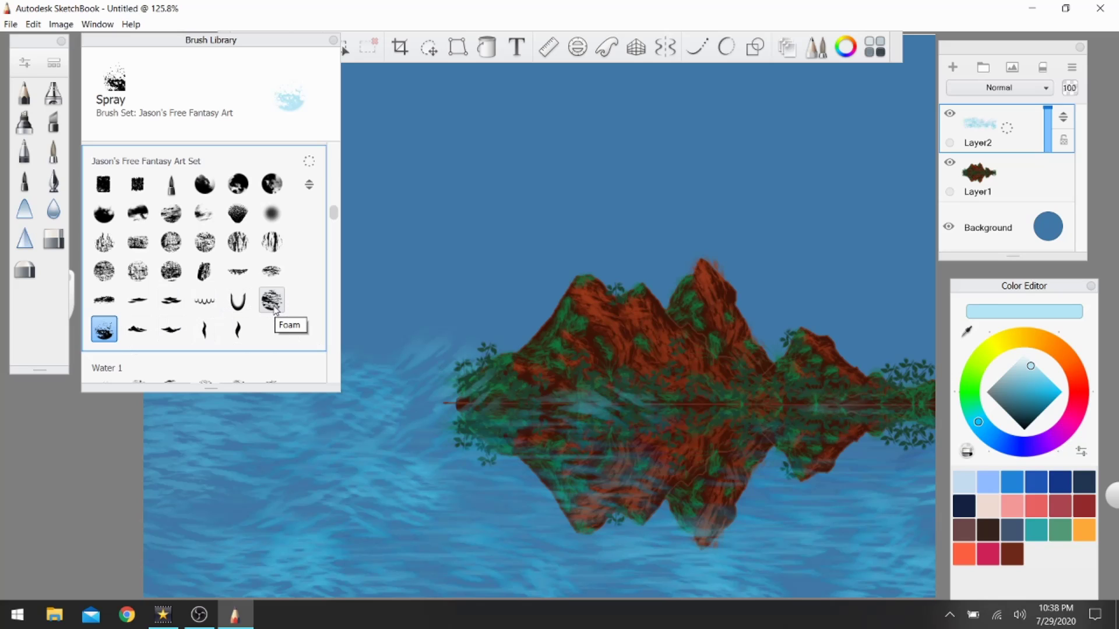
- Choose the Basic Waves brush from the Water 1 set and set its size to 46.7
{"action": "left_click", "coordinate": [271, 277]}
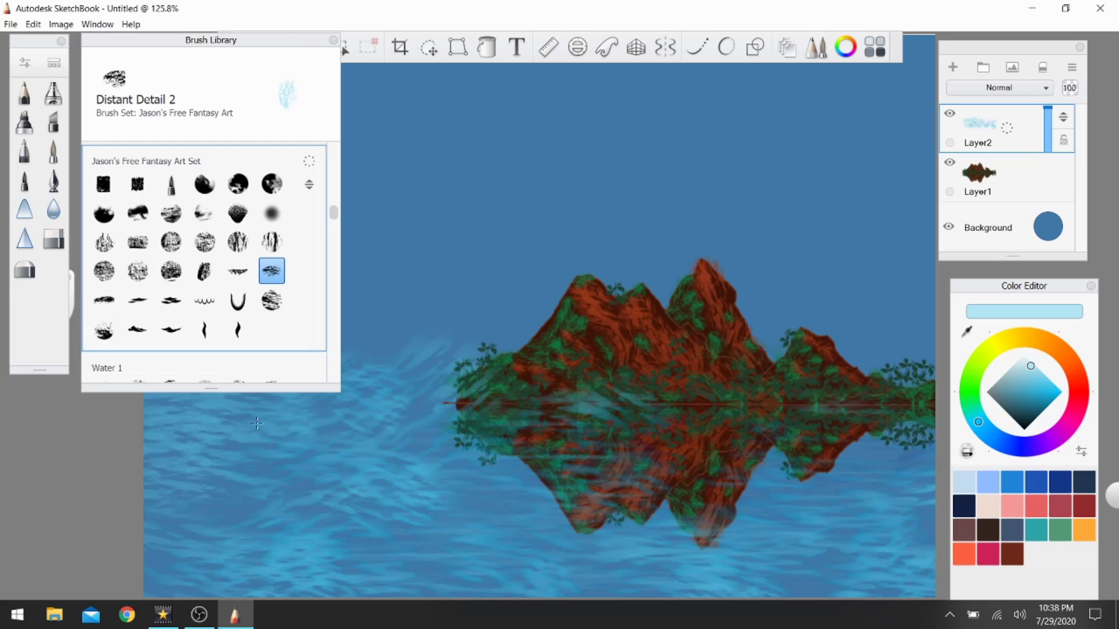
{"action": "scroll", "coordinate": [257, 352], "scroll_direction": "down", "scroll_amount": 1}
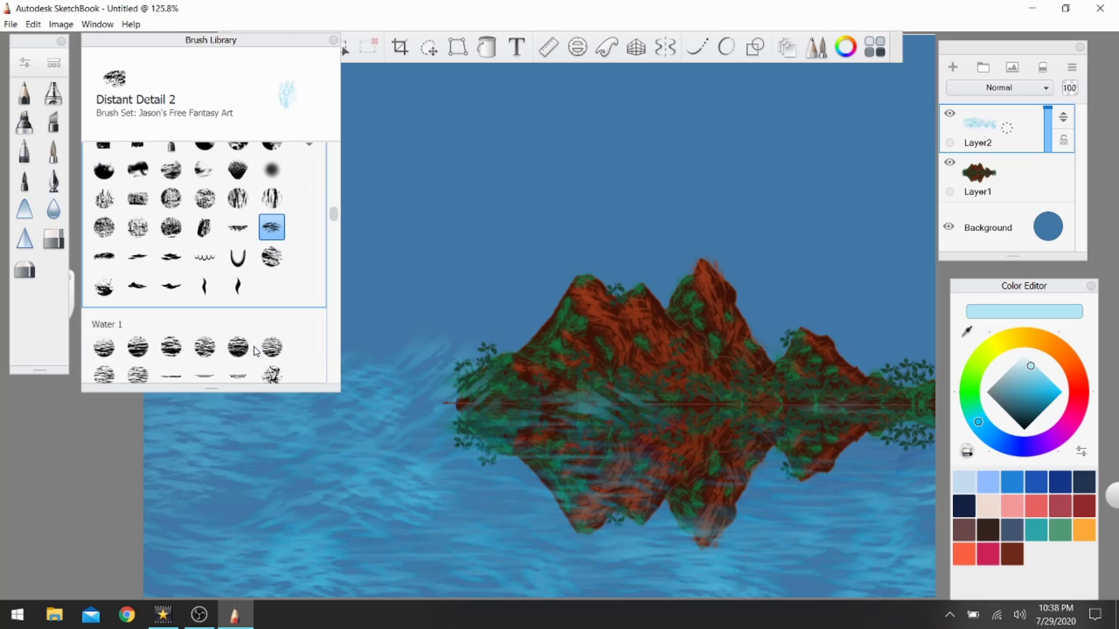
{"action": "scroll", "coordinate": [256, 351], "scroll_direction": "down", "scroll_amount": 1}
{"action": "scroll", "coordinate": [257, 351], "scroll_direction": "down", "scroll_amount": 1}
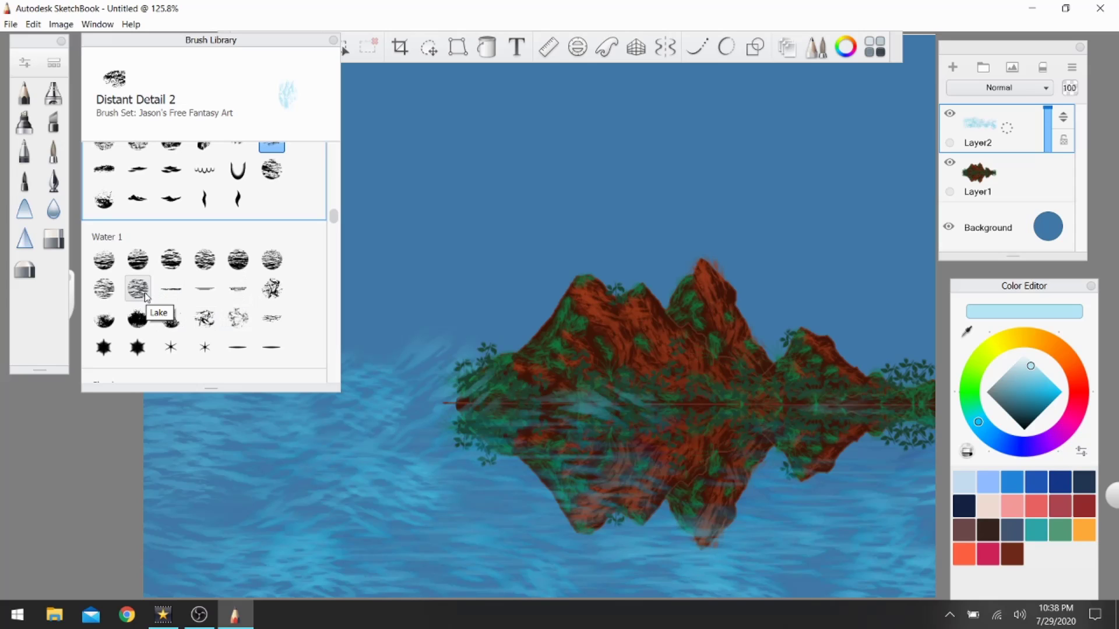
{"action": "left_click", "coordinate": [106, 264]}
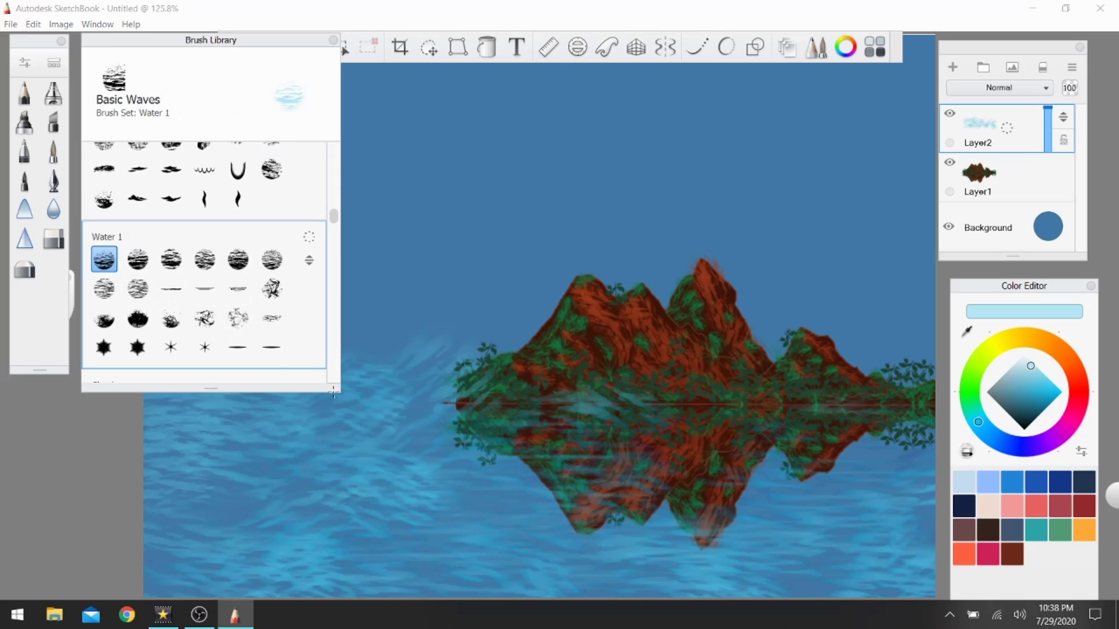
{"action": "double_click", "coordinate": [110, 268]}
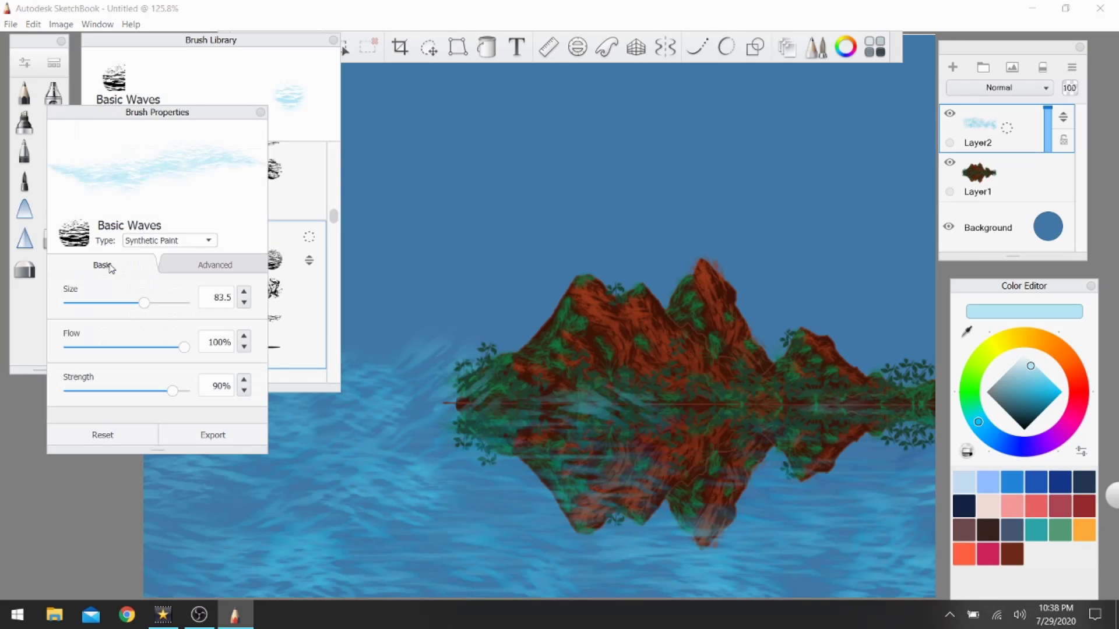
{"action": "left_click_drag", "start_coordinate": [142, 304], "coordinate": [122, 312]}
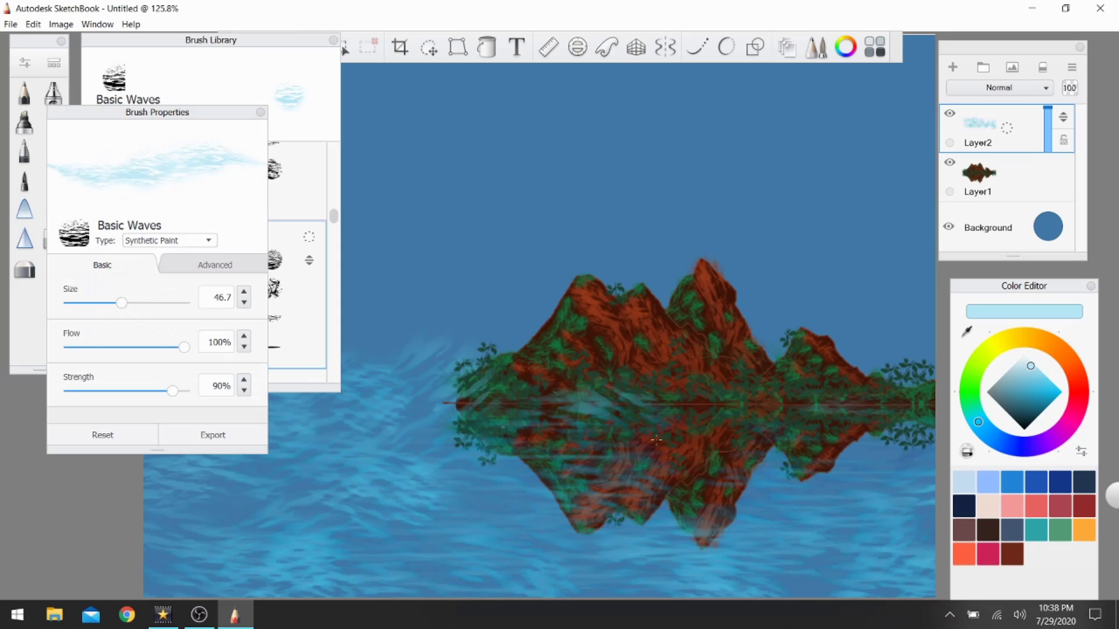
- Paint pale light-blue Basic Waves strokes across the mountains' reflection and the water around it
{"action": "mouse_move", "coordinate": [788, 450]}
{"action": "left_mouse_down"}
{"action": "mouse_move", "coordinate": [582, 463]}
{"action": "mouse_move", "coordinate": [452, 489]}
{"action": "left_mouse_up"}
{"action": "mouse_move", "coordinate": [913, 443]}
{"action": "left_mouse_down"}
{"action": "mouse_move", "coordinate": [808, 487]}
{"action": "mouse_move", "coordinate": [666, 519]}
{"action": "mouse_move", "coordinate": [437, 512]}
{"action": "left_mouse_up"}
{"action": "left_click_drag", "start_coordinate": [574, 440], "coordinate": [259, 475]}
{"action": "left_click_drag", "start_coordinate": [883, 433], "coordinate": [508, 454]}
{"action": "mouse_move", "coordinate": [778, 489]}
{"action": "left_mouse_down"}
{"action": "mouse_move", "coordinate": [772, 522]}
{"action": "mouse_move", "coordinate": [654, 529]}
{"action": "mouse_move", "coordinate": [442, 521]}
{"action": "left_mouse_up"}
{"action": "mouse_move", "coordinate": [918, 521]}
{"action": "left_mouse_down"}
{"action": "mouse_move", "coordinate": [865, 549]}
{"action": "mouse_move", "coordinate": [721, 567]}
{"action": "mouse_move", "coordinate": [578, 535]}
{"action": "left_mouse_up"}
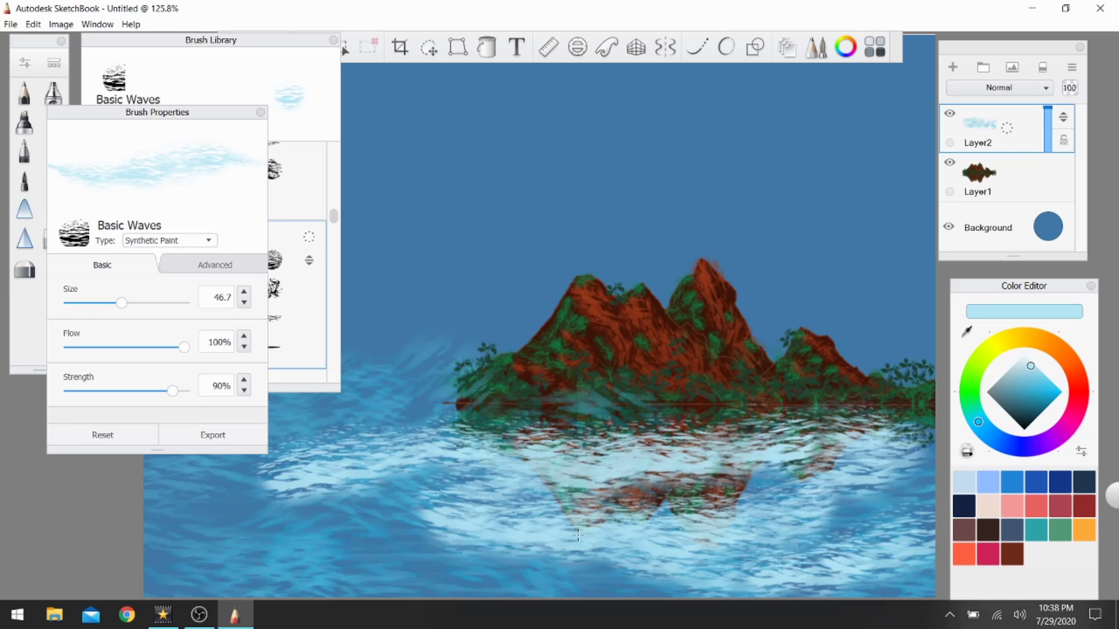
- Extend the pale waves over the open water left of the reflection and along the canvas's lower edge
{"action": "mouse_move", "coordinate": [424, 486]}
{"action": "left_mouse_down"}
{"action": "mouse_move", "coordinate": [369, 544]}
{"action": "mouse_move", "coordinate": [299, 557]}
{"action": "mouse_move", "coordinate": [222, 511]}
{"action": "left_mouse_up"}
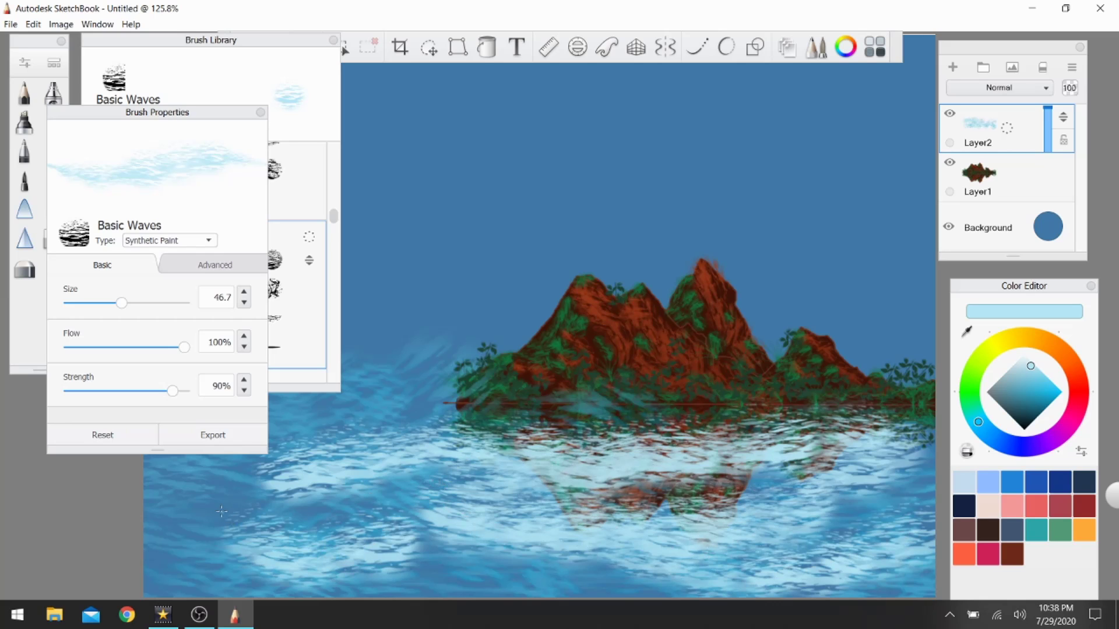
{"action": "left_click_drag", "start_coordinate": [134, 484], "coordinate": [276, 477]}
{"action": "mouse_move", "coordinate": [127, 529]}
{"action": "left_mouse_down"}
{"action": "mouse_move", "coordinate": [323, 551]}
{"action": "mouse_move", "coordinate": [743, 594]}
{"action": "left_mouse_up"}
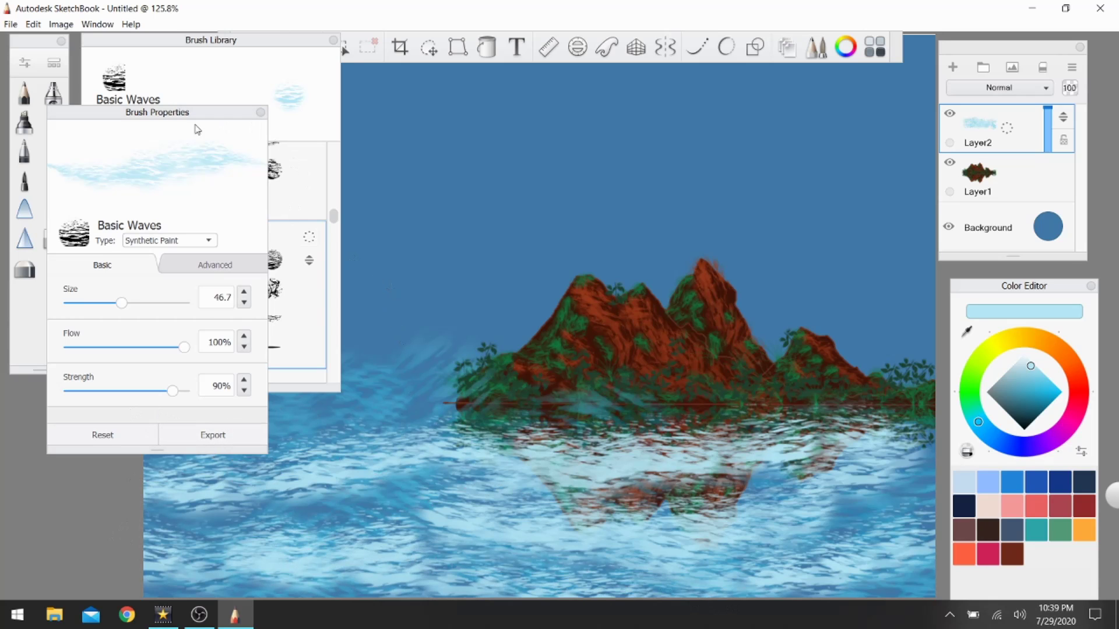
- Smear the painted waves over the mountains' reflection and along the waterline to soften them
{"action": "left_click", "coordinate": [45, 49]}
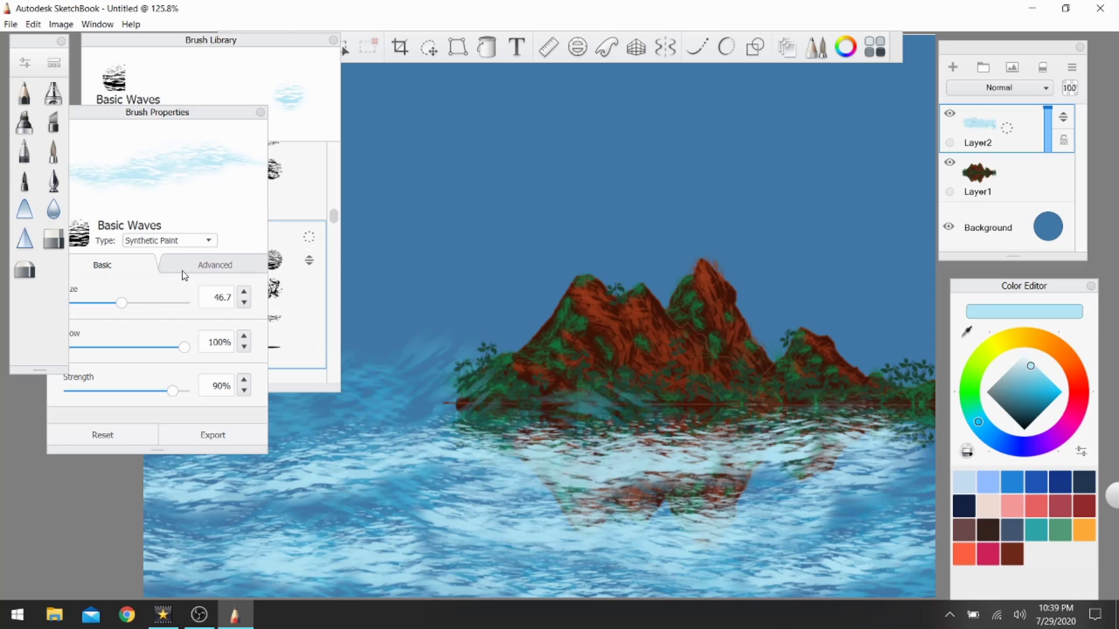
{"action": "left_click", "coordinate": [25, 214]}
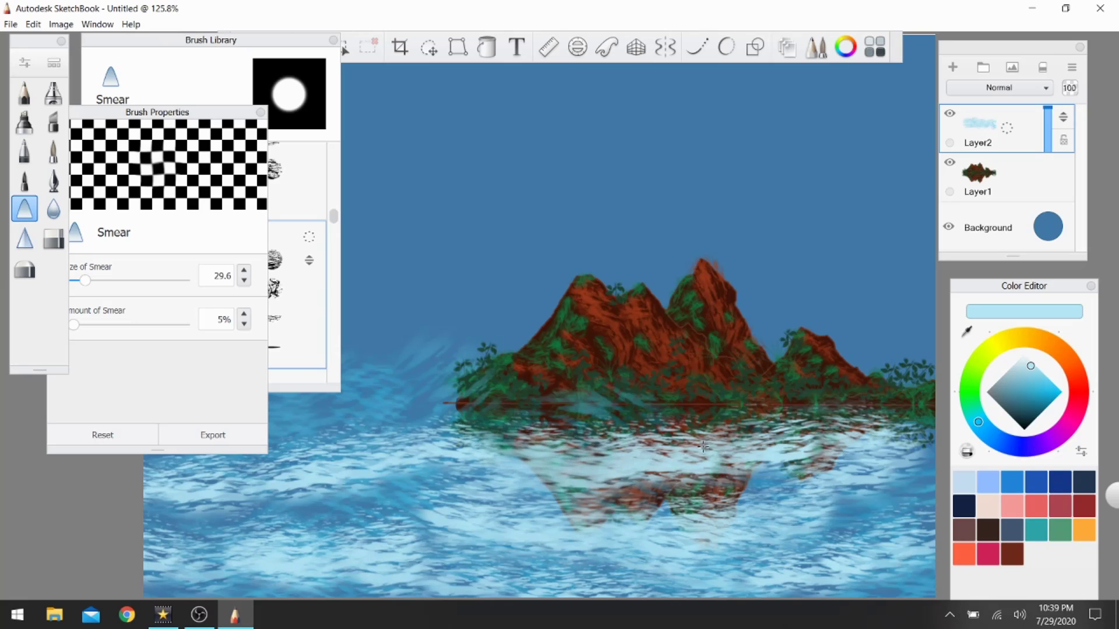
{"action": "mouse_move", "coordinate": [649, 492]}
{"action": "left_mouse_down"}
{"action": "mouse_move", "coordinate": [710, 519]}
{"action": "mouse_move", "coordinate": [840, 461]}
{"action": "mouse_move", "coordinate": [845, 428]}
{"action": "mouse_move", "coordinate": [793, 446]}
{"action": "left_mouse_up"}
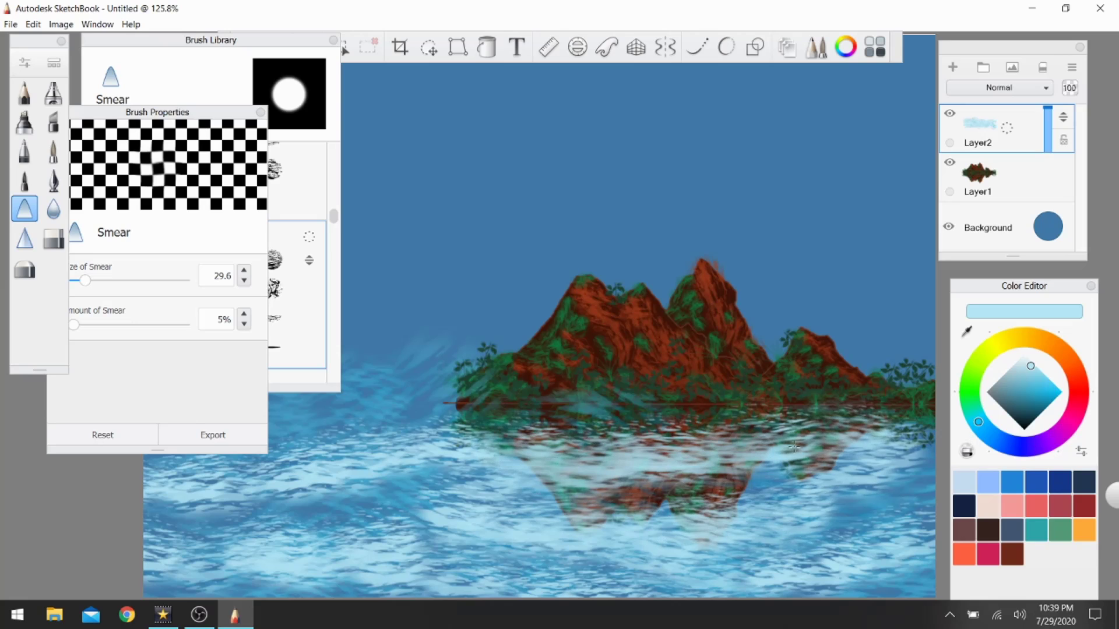
{"action": "mouse_move", "coordinate": [763, 493]}
{"action": "left_mouse_down"}
{"action": "mouse_move", "coordinate": [650, 491]}
{"action": "mouse_move", "coordinate": [641, 471]}
{"action": "mouse_move", "coordinate": [539, 439]}
{"action": "mouse_move", "coordinate": [468, 437]}
{"action": "mouse_move", "coordinate": [560, 425]}
{"action": "left_mouse_up"}
{"action": "left_click_drag", "start_coordinate": [504, 447], "coordinate": [575, 506]}
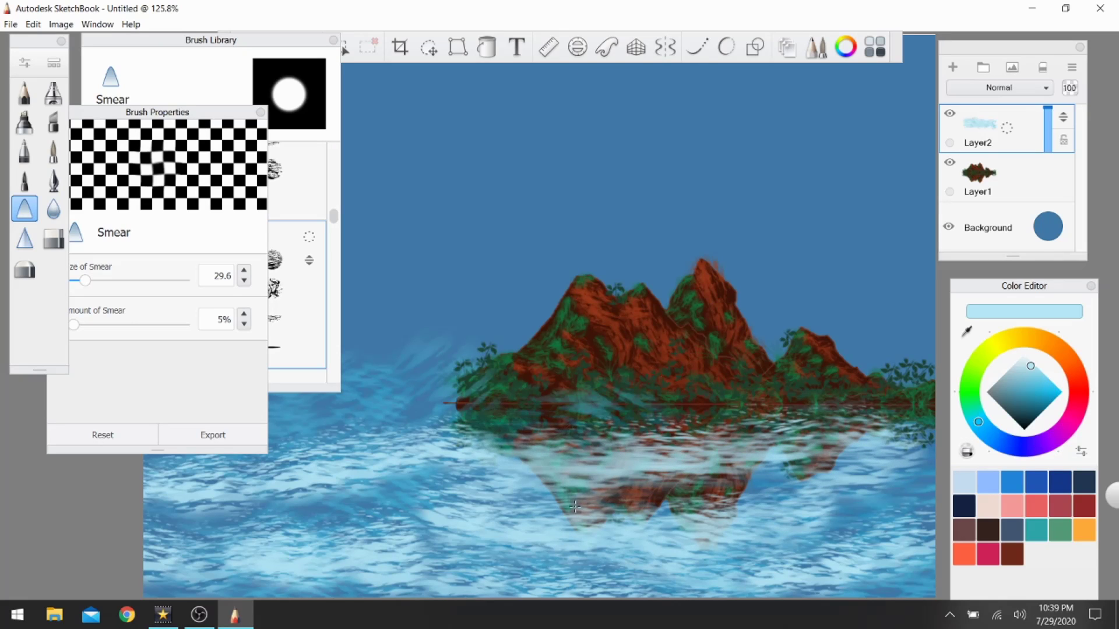
{"action": "mouse_move", "coordinate": [752, 438]}
{"action": "left_mouse_down"}
{"action": "mouse_move", "coordinate": [789, 444]}
{"action": "mouse_move", "coordinate": [699, 435]}
{"action": "mouse_move", "coordinate": [927, 417]}
{"action": "left_mouse_up"}
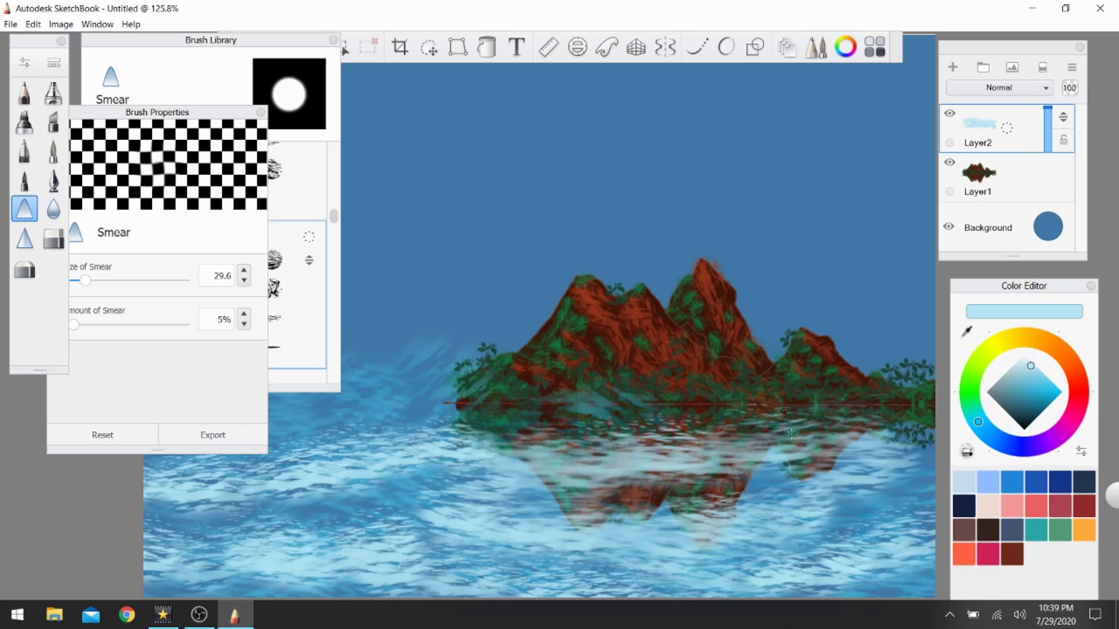
{"action": "left_click_drag", "start_coordinate": [747, 448], "coordinate": [592, 427]}
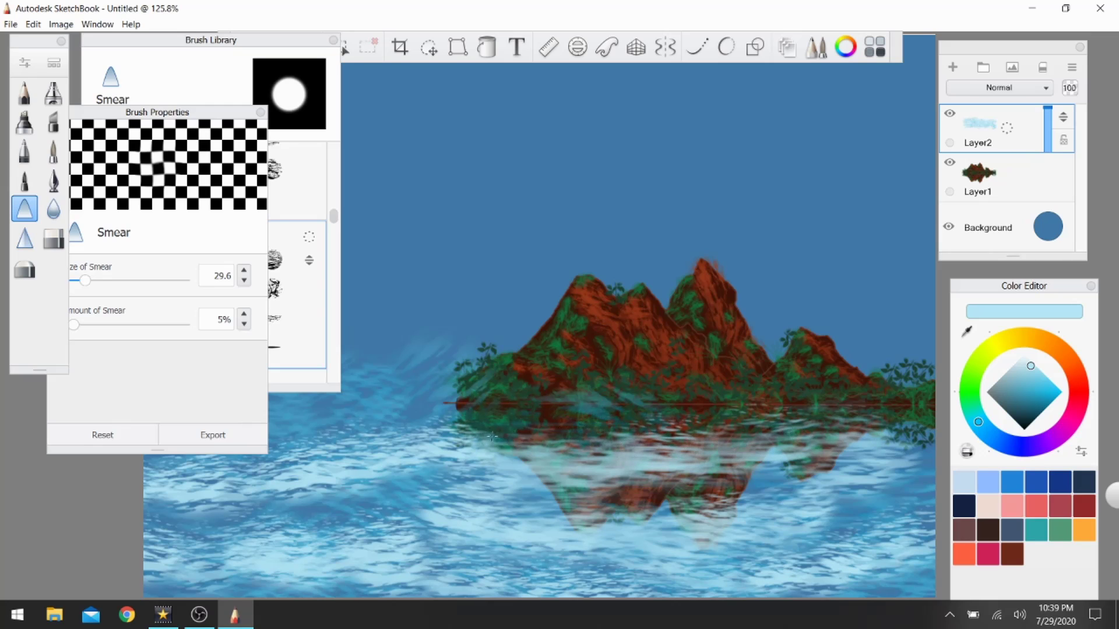
{"action": "left_click_drag", "start_coordinate": [675, 515], "coordinate": [752, 509]}
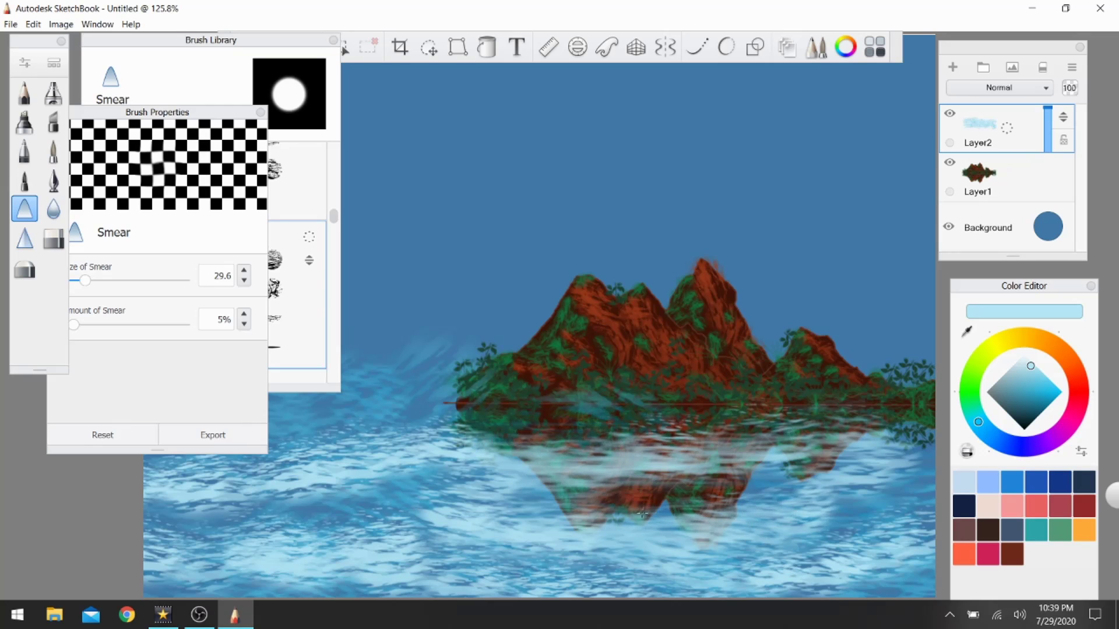
{"action": "mouse_move", "coordinate": [694, 473]}
{"action": "left_mouse_down"}
{"action": "mouse_move", "coordinate": [877, 483]}
{"action": "mouse_move", "coordinate": [772, 420]}
{"action": "left_mouse_up"}
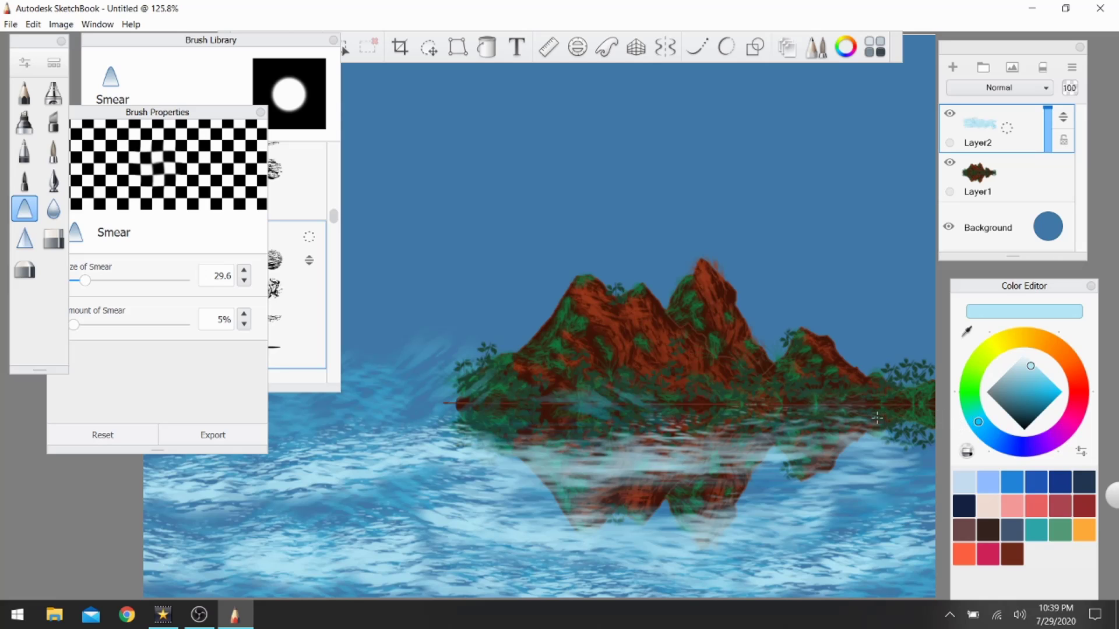
{"action": "left_click_drag", "start_coordinate": [890, 436], "coordinate": [918, 430]}
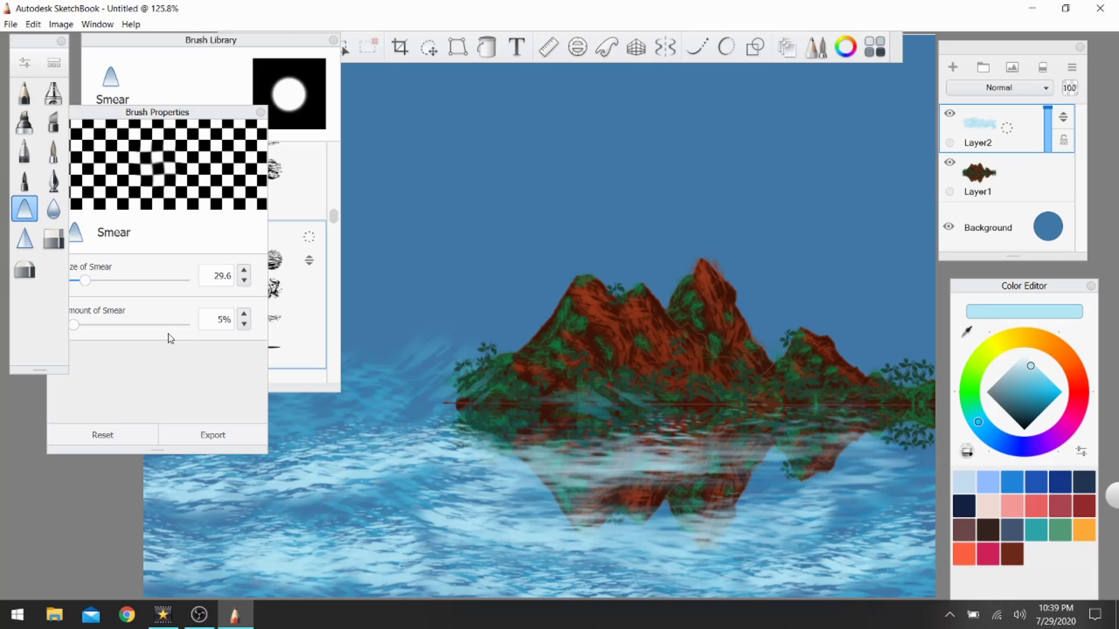
- Add a Basic Waves stroke over the reflected foliage at the shoreline's right end and smear it softly
{"action": "left_click", "coordinate": [204, 92]}
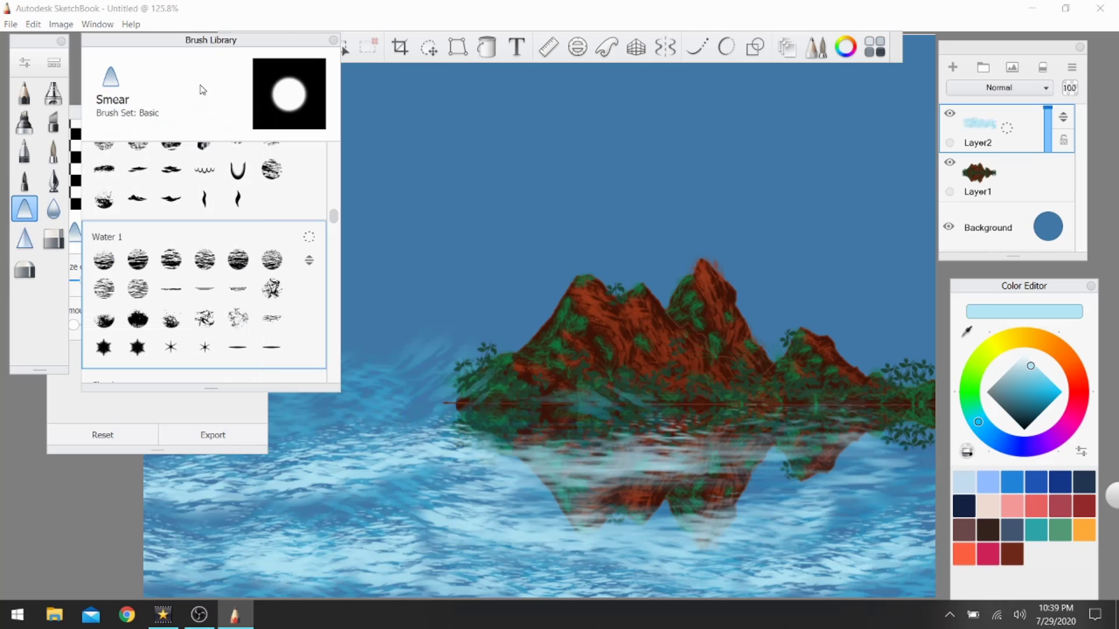
{"action": "left_click", "coordinate": [105, 261]}
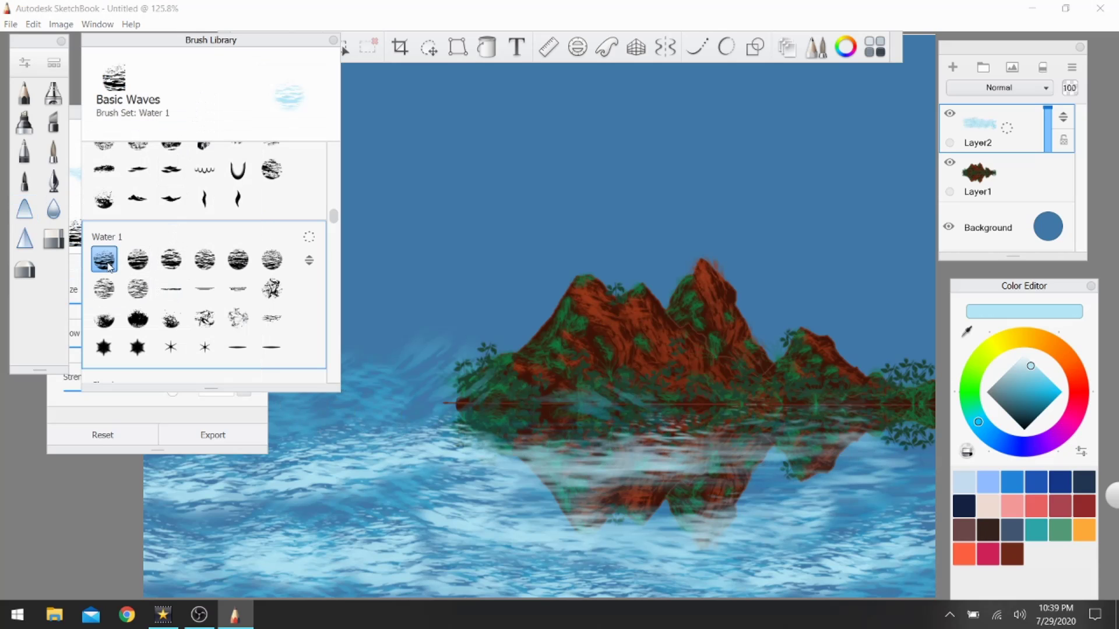
{"action": "left_click_drag", "start_coordinate": [877, 437], "coordinate": [934, 443]}
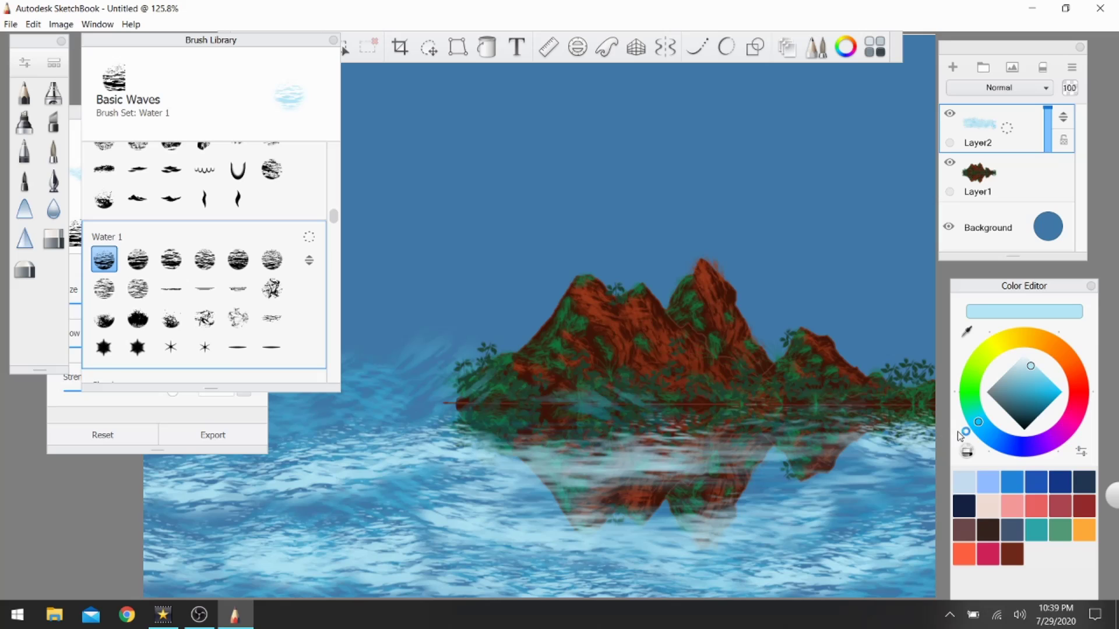
{"action": "left_click", "coordinate": [25, 208]}
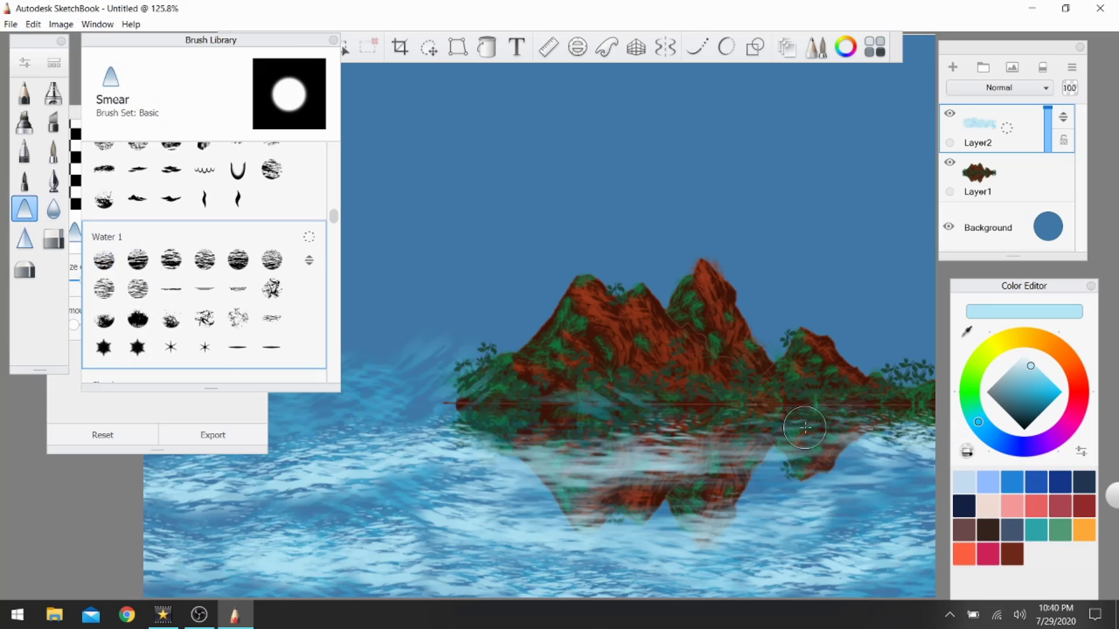
{"action": "mouse_move", "coordinate": [889, 441]}
{"action": "left_mouse_down"}
{"action": "mouse_move", "coordinate": [919, 438]}
{"action": "mouse_move", "coordinate": [907, 434]}
{"action": "left_mouse_up"}
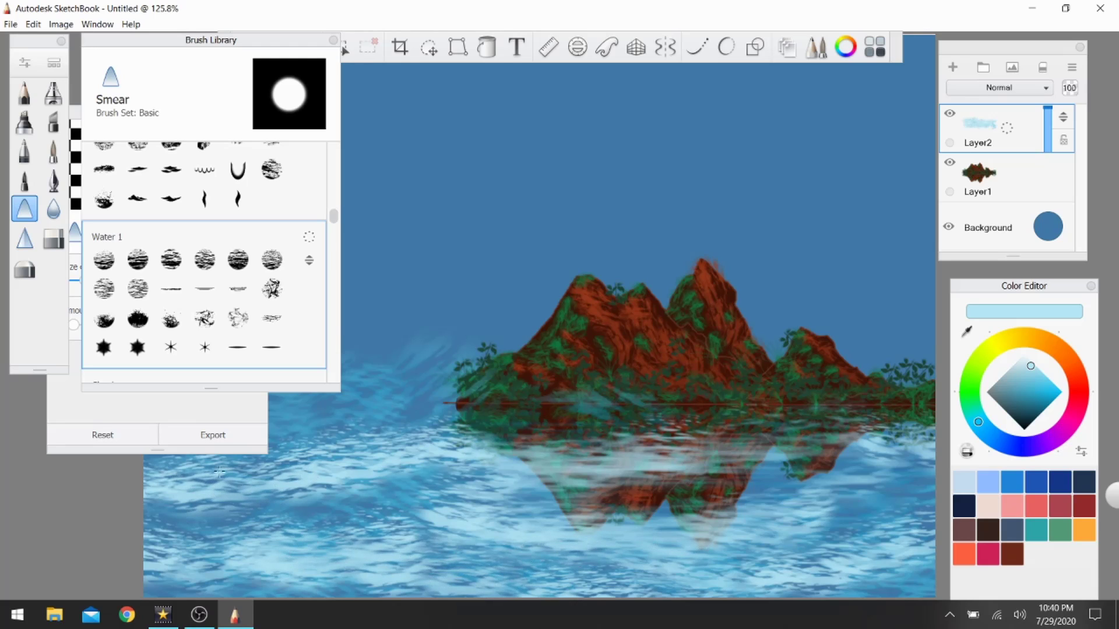
- Smear the pale waves in the open water left of and below the mountains' reflection
{"action": "left_click_drag", "start_coordinate": [379, 455], "coordinate": [364, 446]}
{"action": "left_click_drag", "start_coordinate": [267, 469], "coordinate": [280, 474]}
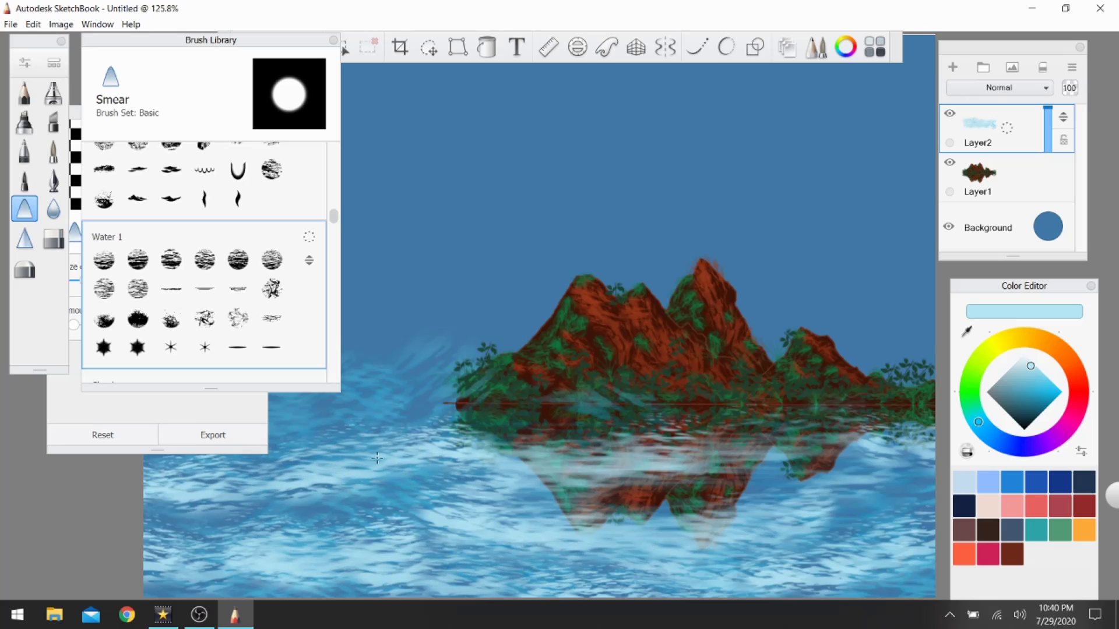
{"action": "left_click_drag", "start_coordinate": [430, 446], "coordinate": [374, 515]}
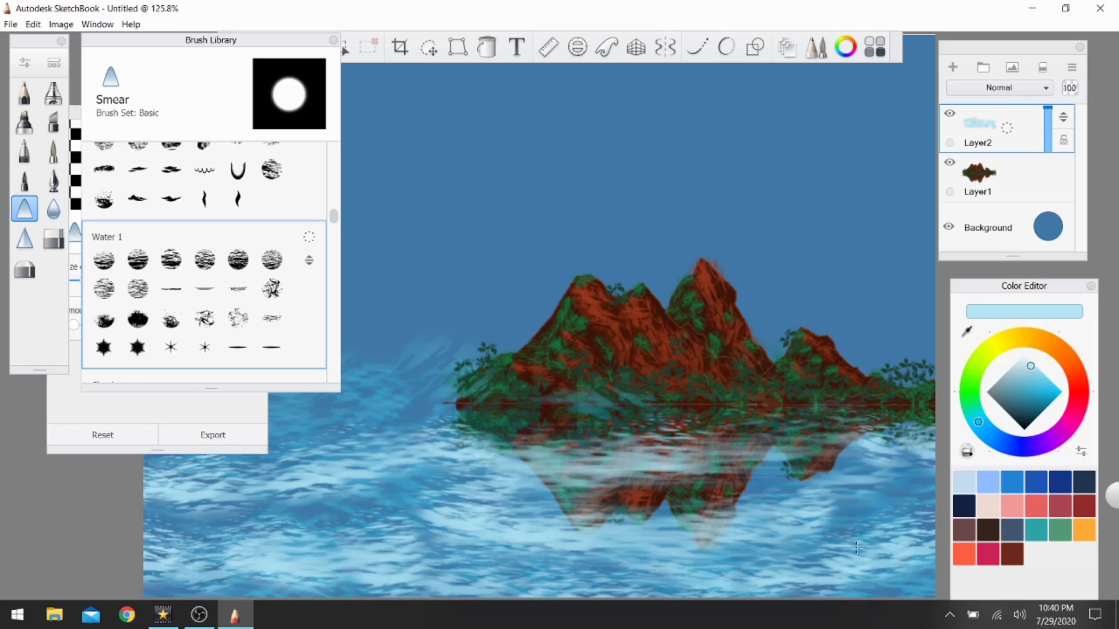
{"action": "left_click_drag", "start_coordinate": [727, 504], "coordinate": [724, 494]}
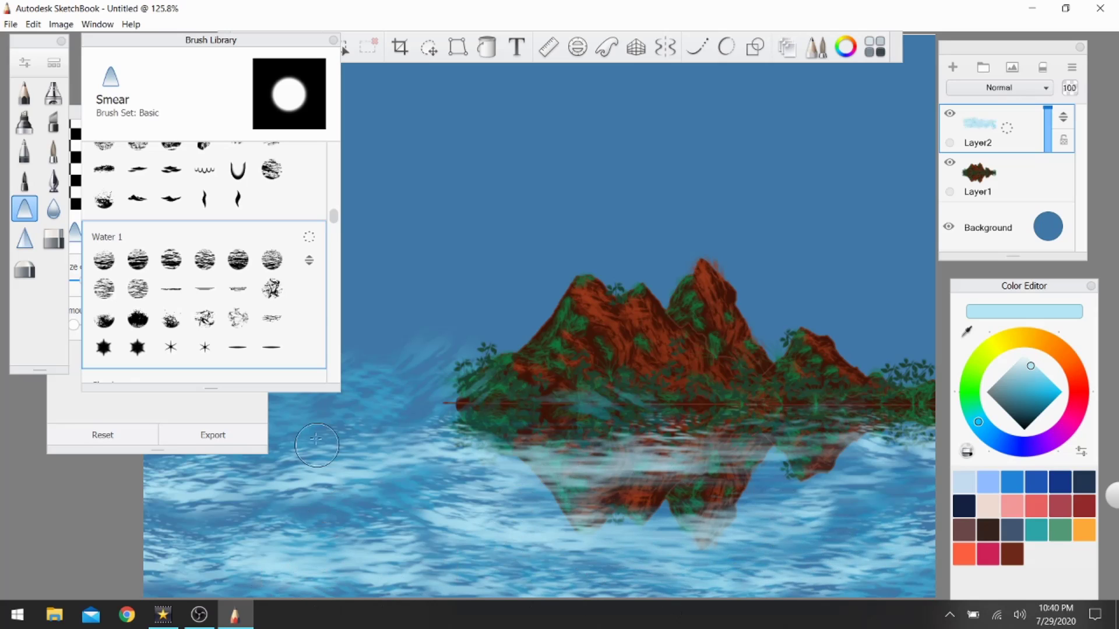
- Close the Brush Library and the Smear brush properties to clear the canvas view
{"action": "left_click", "coordinate": [333, 40]}
{"action": "left_click_drag", "start_coordinate": [242, 116], "coordinate": [267, 103]}
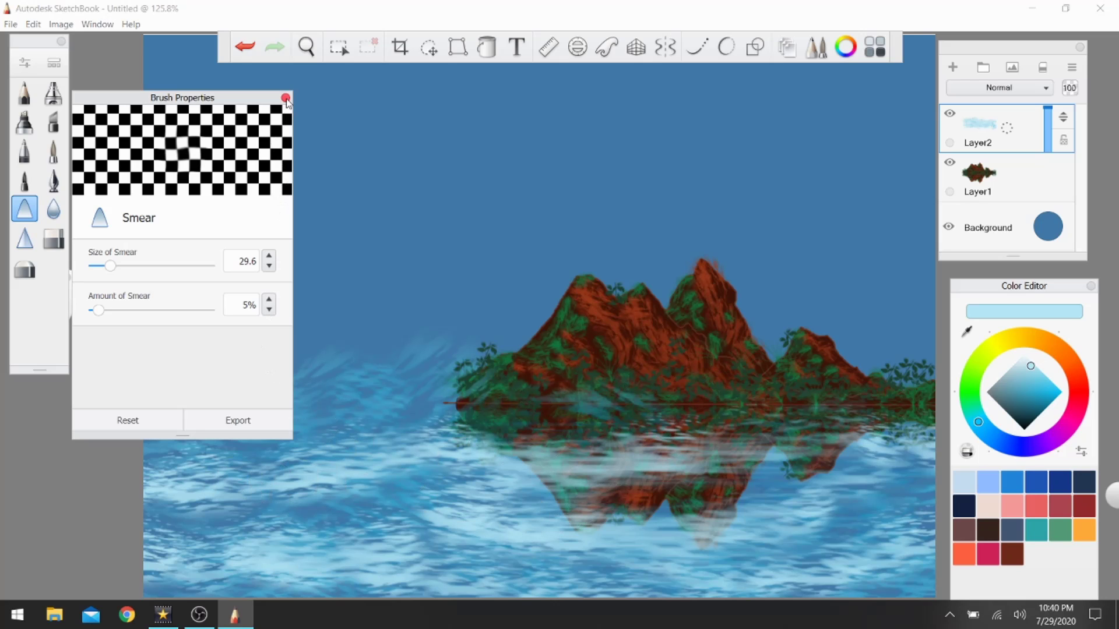
{"action": "left_click", "coordinate": [285, 98]}
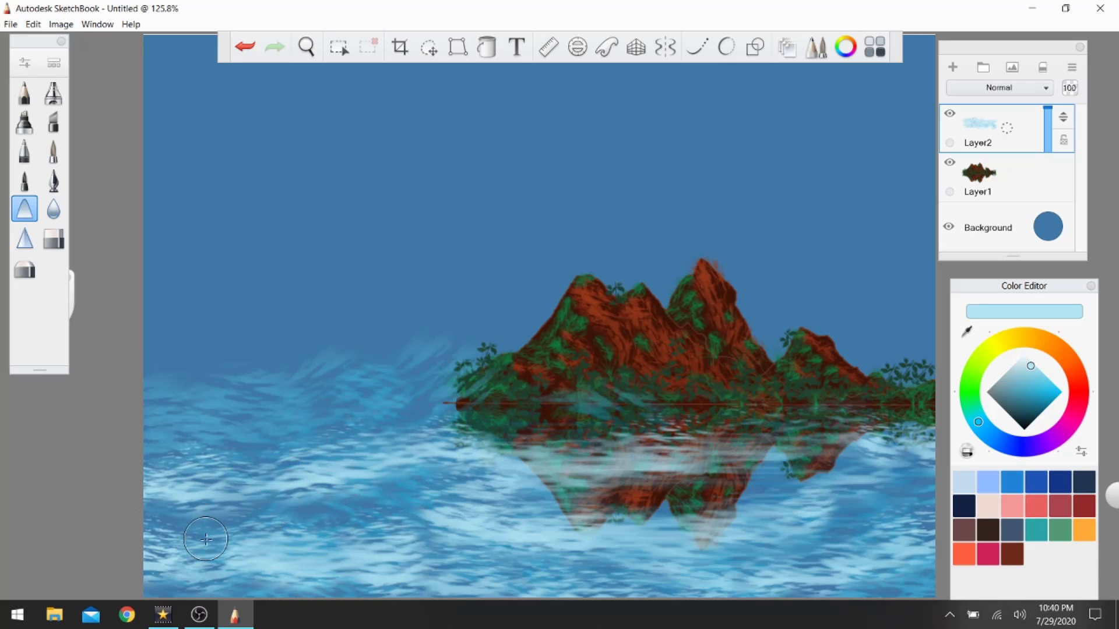
- Show the Lagoon and close the Color Editor to clear space for it
{"action": "left_click", "coordinate": [88, 29]}
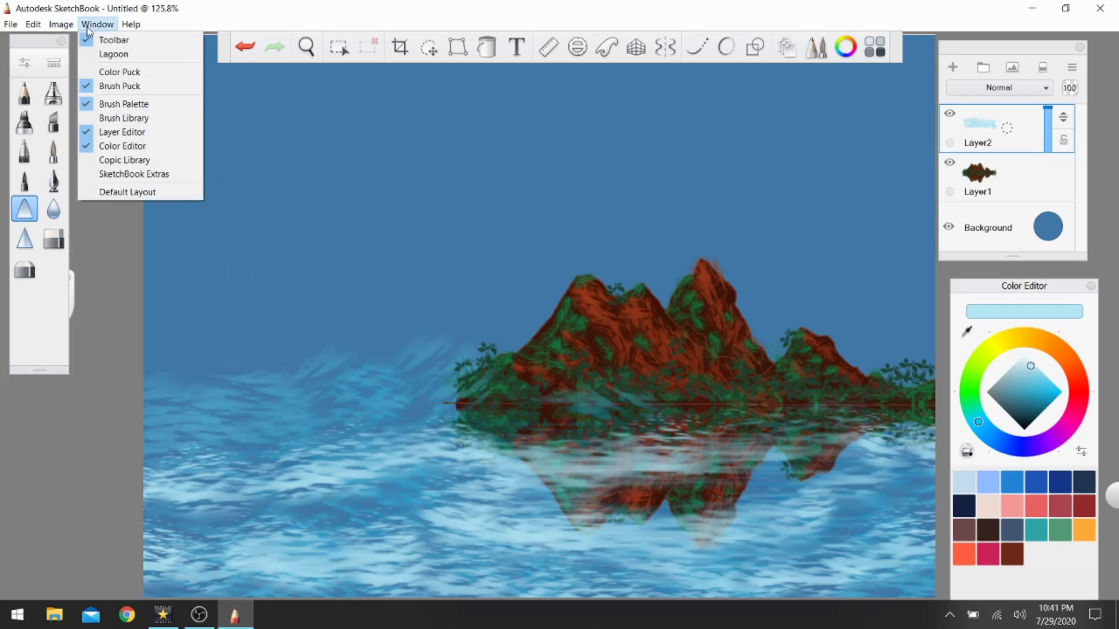
{"action": "left_click", "coordinate": [128, 57]}
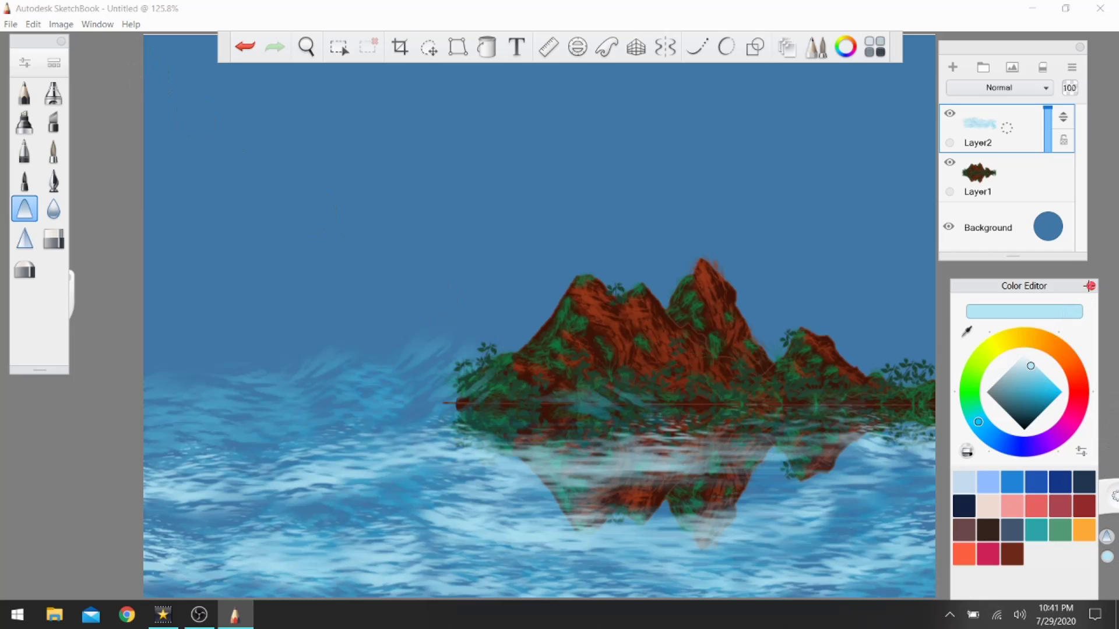
{"action": "left_click", "coordinate": [1091, 286]}
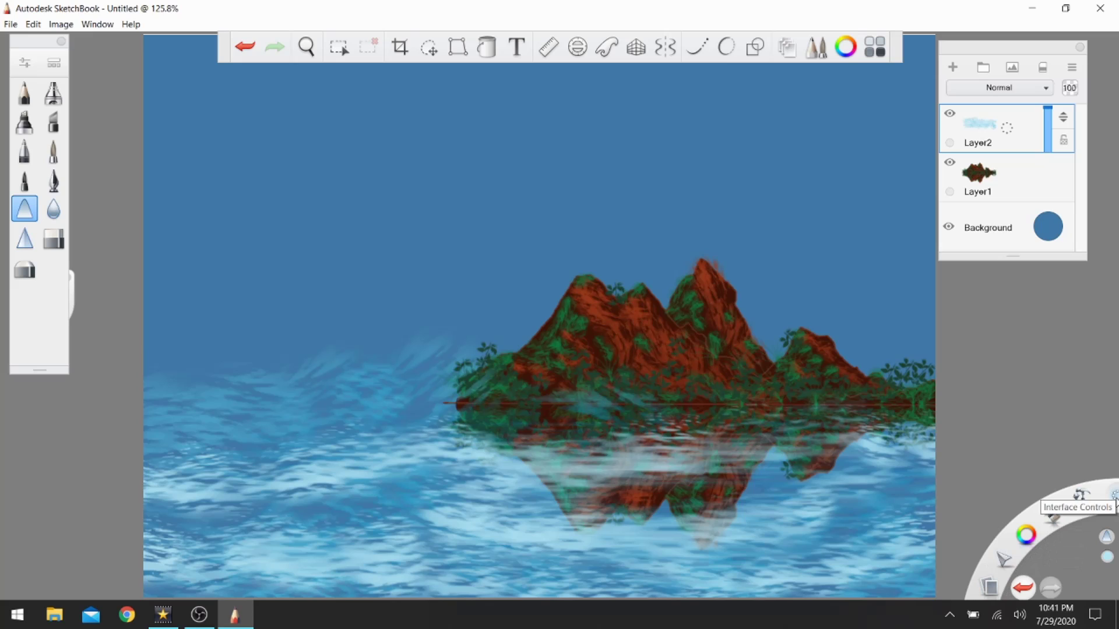
- Examine the Lagoon's interface controls and its color options
{"action": "left_click", "coordinate": [1114, 495]}
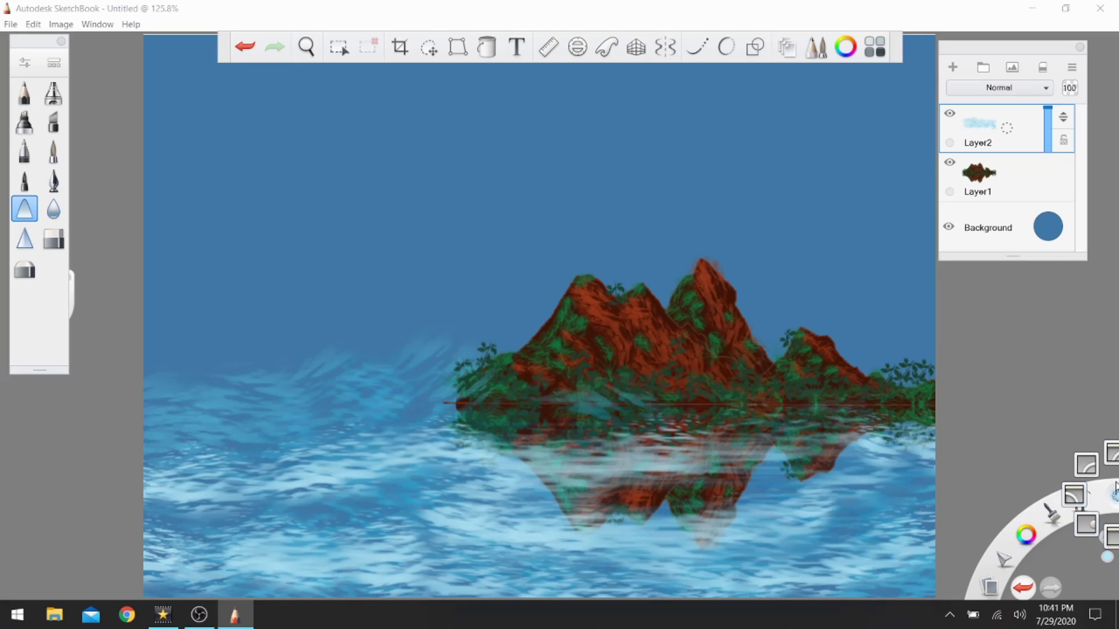
{"action": "mouse_move", "coordinate": [1114, 495]}
{"action": "left_mouse_down"}
{"action": "mouse_move", "coordinate": [1099, 528]}
{"action": "mouse_move", "coordinate": [1109, 536]}
{"action": "mouse_move", "coordinate": [1098, 520]}
{"action": "mouse_move", "coordinate": [1114, 535]}
{"action": "mouse_move", "coordinate": [1110, 513]}
{"action": "mouse_move", "coordinate": [1058, 493]}
{"action": "mouse_move", "coordinate": [1058, 540]}
{"action": "mouse_move", "coordinate": [1095, 516]}
{"action": "mouse_move", "coordinate": [1056, 483]}
{"action": "mouse_move", "coordinate": [1072, 508]}
{"action": "mouse_move", "coordinate": [1053, 520]}
{"action": "mouse_move", "coordinate": [1089, 551]}
{"action": "mouse_move", "coordinate": [1051, 557]}
{"action": "mouse_move", "coordinate": [1015, 534]}
{"action": "mouse_move", "coordinate": [1049, 501]}
{"action": "mouse_move", "coordinate": [1088, 519]}
{"action": "mouse_move", "coordinate": [1079, 503]}
{"action": "mouse_move", "coordinate": [1020, 538]}
{"action": "mouse_move", "coordinate": [1014, 521]}
{"action": "mouse_move", "coordinate": [1049, 510]}
{"action": "mouse_move", "coordinate": [1049, 554]}
{"action": "mouse_move", "coordinate": [1044, 528]}
{"action": "mouse_move", "coordinate": [1027, 537]}
{"action": "mouse_move", "coordinate": [1028, 578]}
{"action": "mouse_move", "coordinate": [1027, 562]}
{"action": "mouse_move", "coordinate": [1043, 568]}
{"action": "mouse_move", "coordinate": [1029, 542]}
{"action": "mouse_move", "coordinate": [1020, 549]}
{"action": "mouse_move", "coordinate": [1026, 537]}
{"action": "left_mouse_up"}
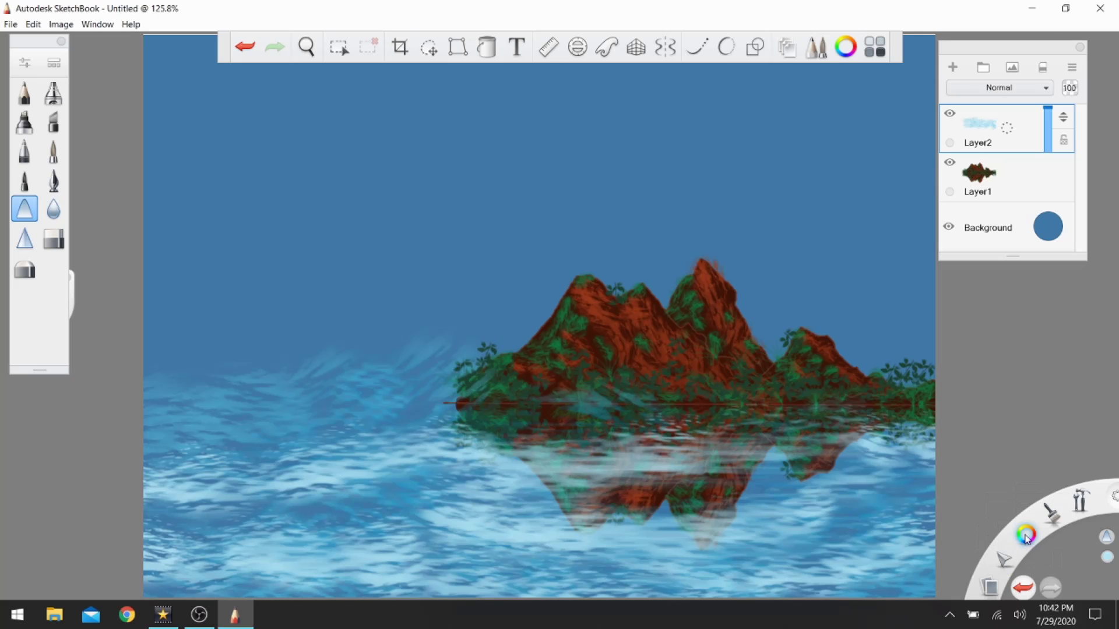
{"action": "left_click", "coordinate": [1026, 535]}
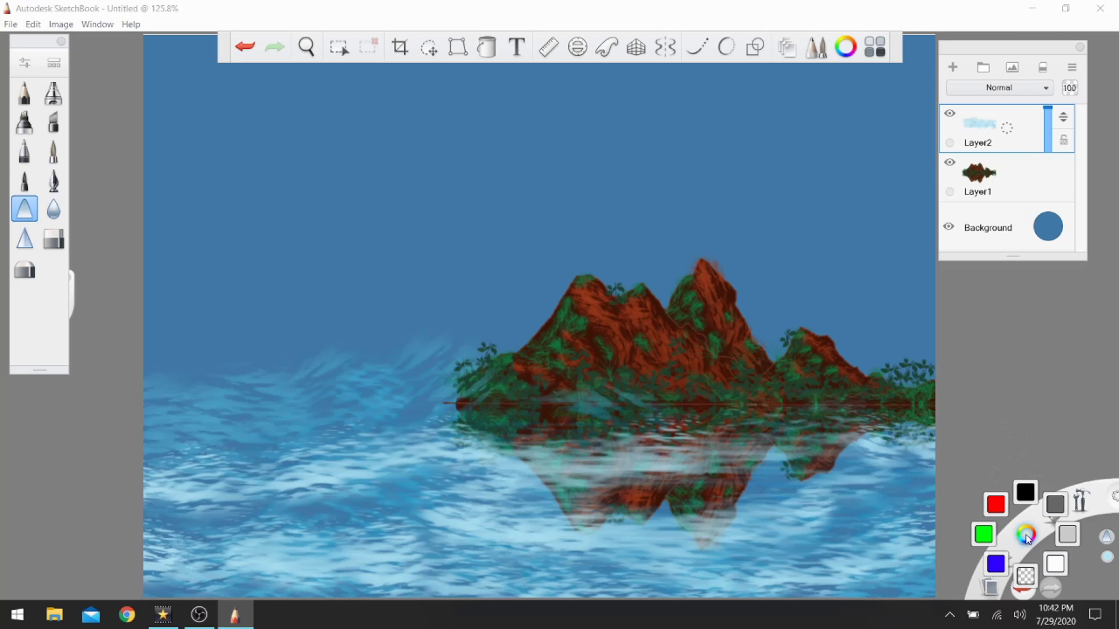
{"action": "left_click", "coordinate": [1025, 533]}
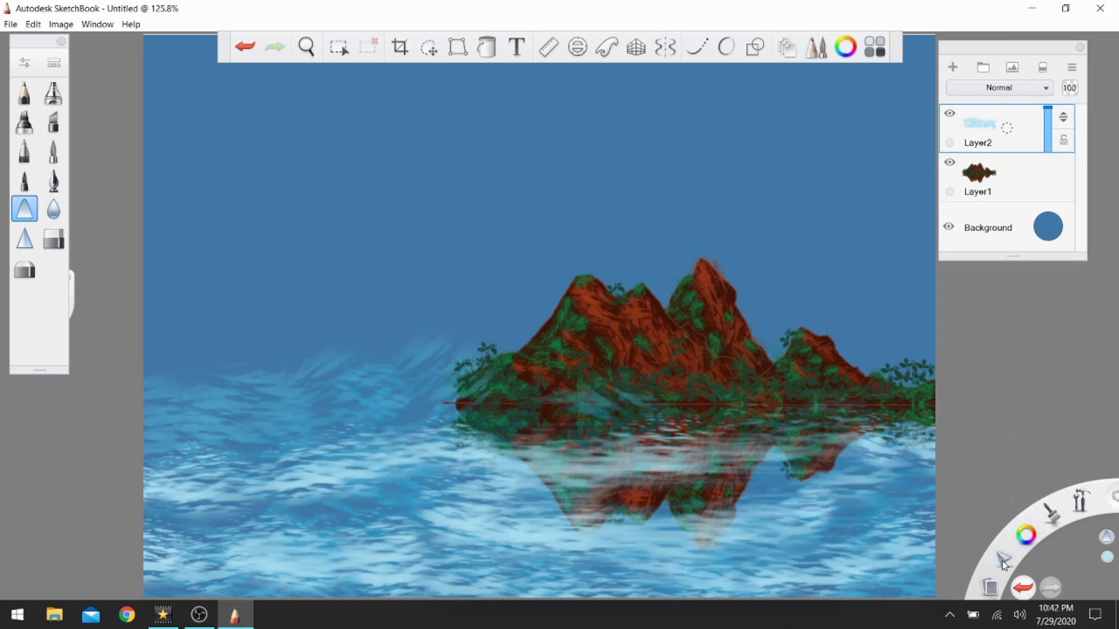
- Activate the rectangle selection tool from the Lagoon and look over its save and image navigation options
{"action": "left_click", "coordinate": [1002, 563]}
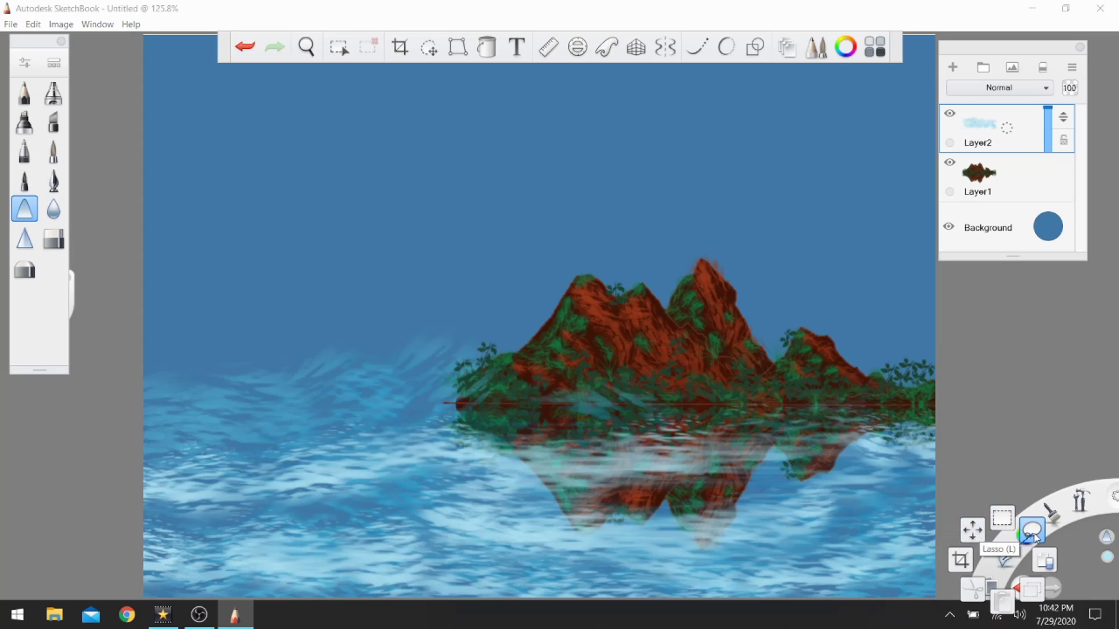
{"action": "left_click", "coordinate": [1015, 518]}
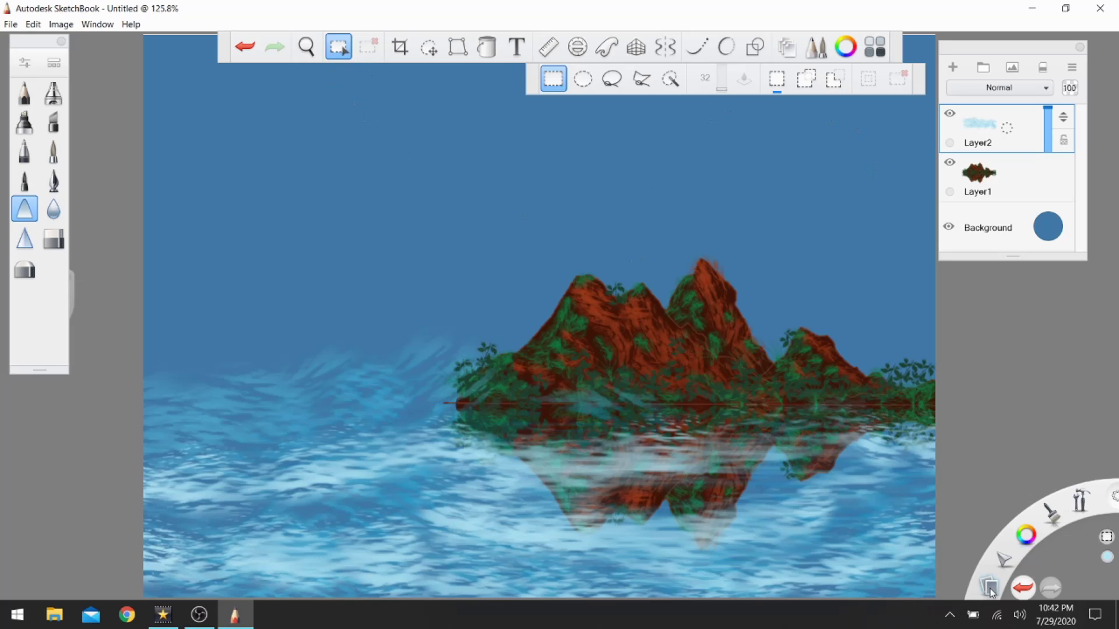
{"action": "mouse_move", "coordinate": [991, 589]}
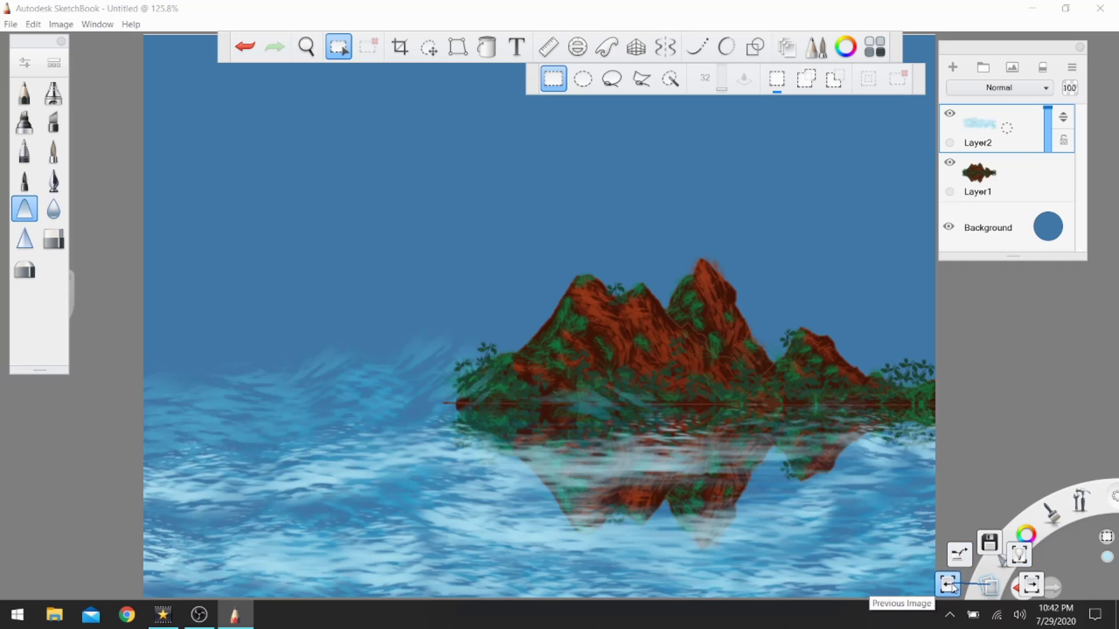
{"action": "left_click", "coordinate": [1030, 587]}
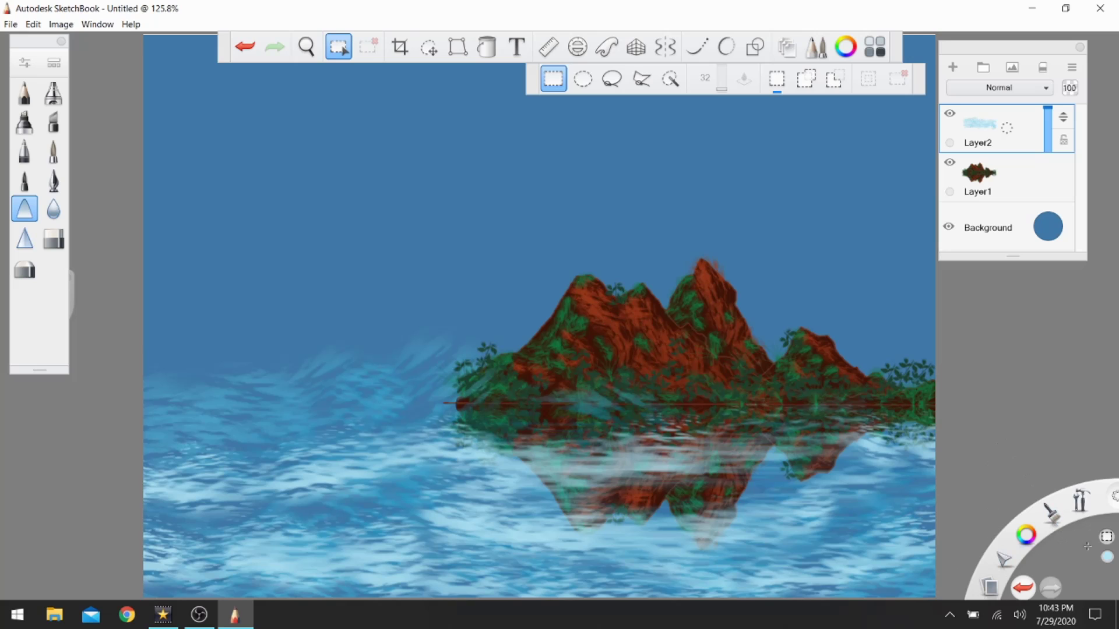
- Collapse the Lagoon through its interface controls, and hide the title bar and menus before restoring them
{"action": "left_click", "coordinate": [1116, 495]}
{"action": "left_click_drag", "start_coordinate": [1115, 497], "coordinate": [1087, 523]}
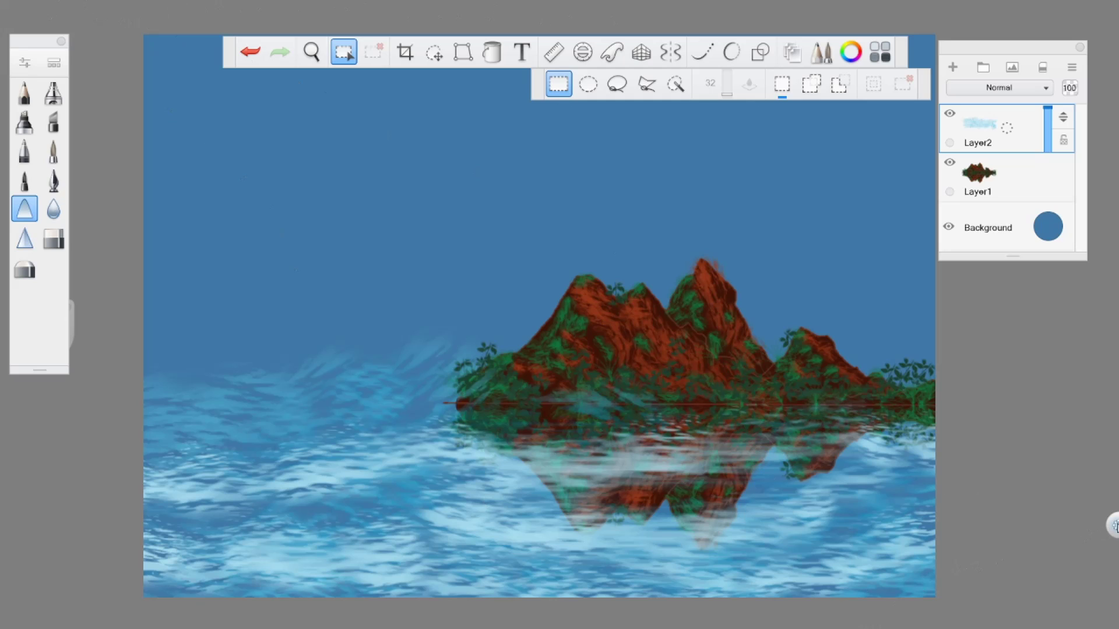
{"action": "left_click", "coordinate": [1114, 527]}
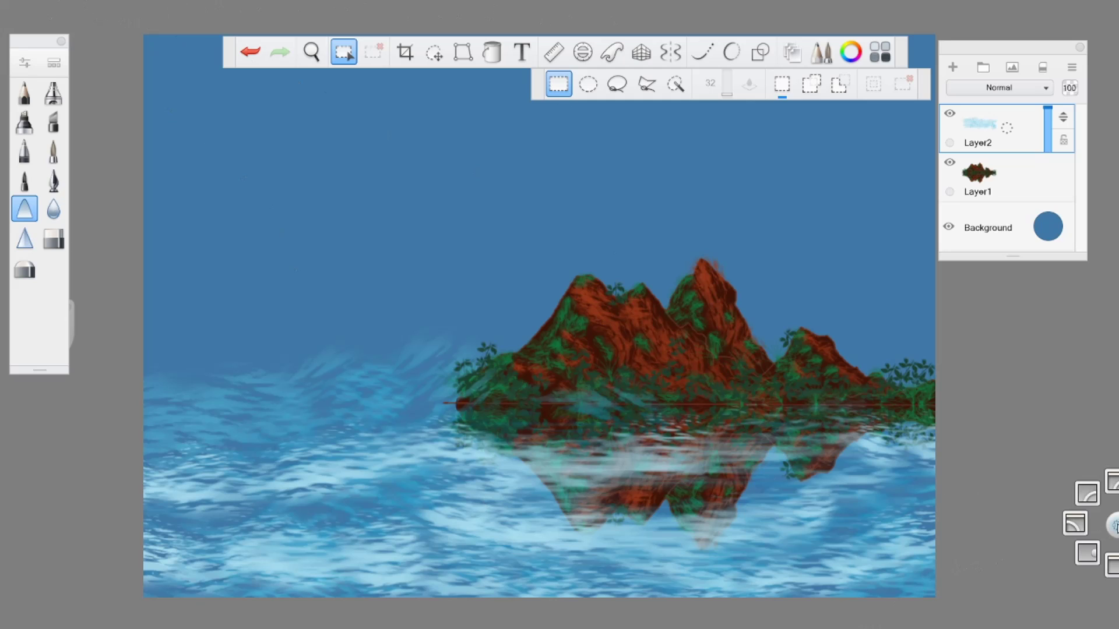
{"action": "left_click", "coordinate": [1111, 529]}
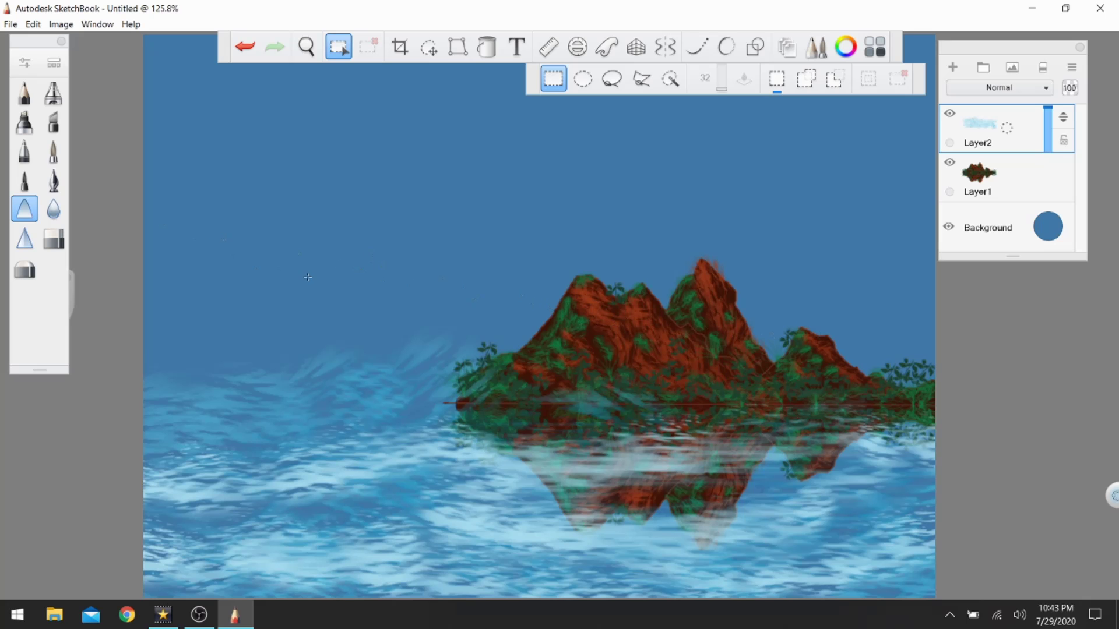
{"action": "left_click", "coordinate": [13, 24]}
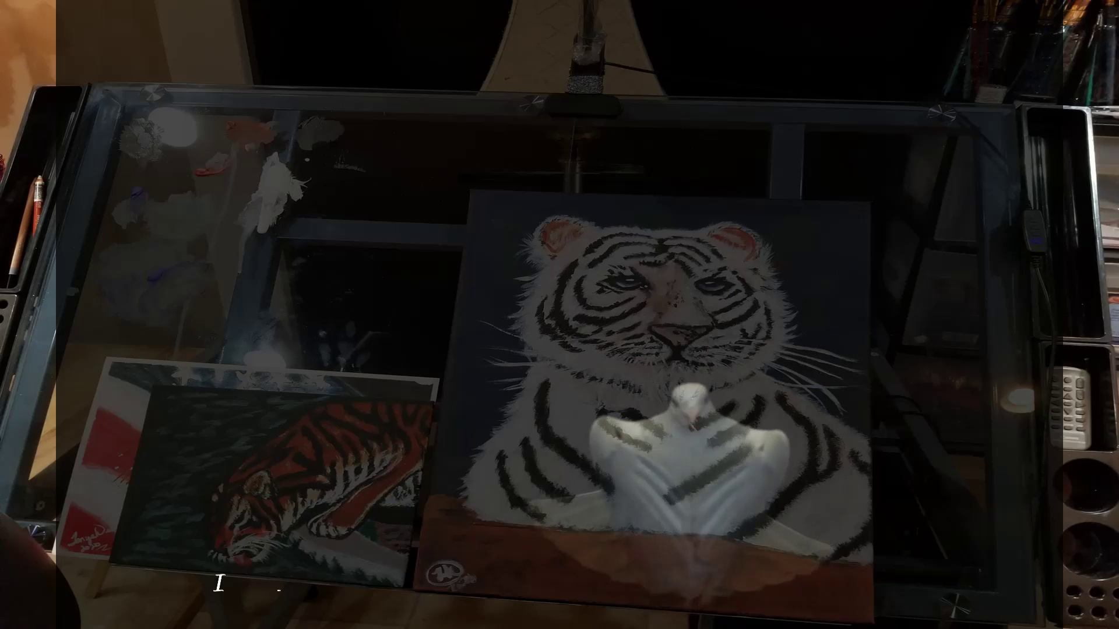